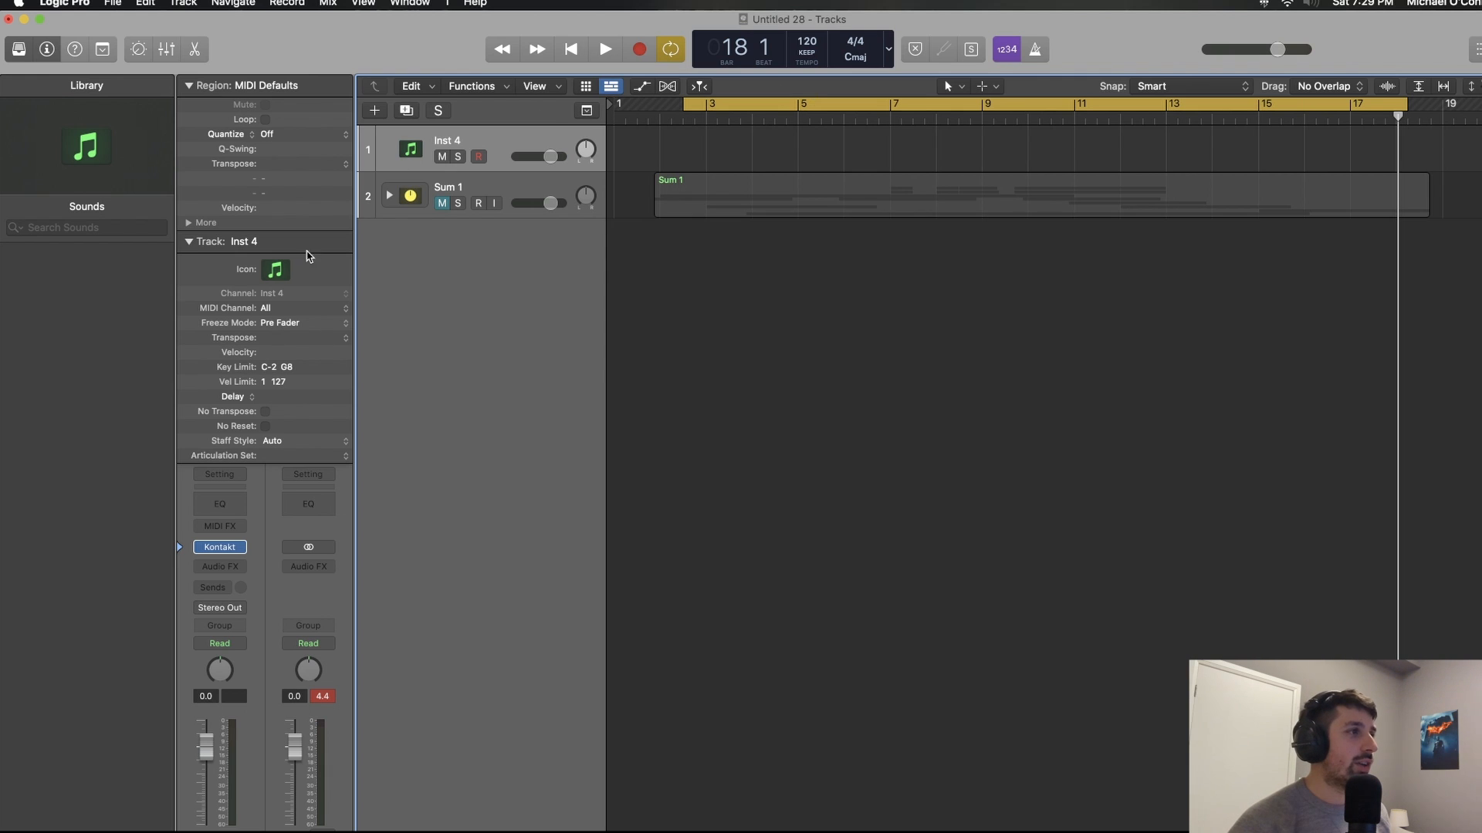
Step: Check the Kontakt instrument on the Inst 4 track and record one sustained French horn note around bar 3
left_click(219, 550)
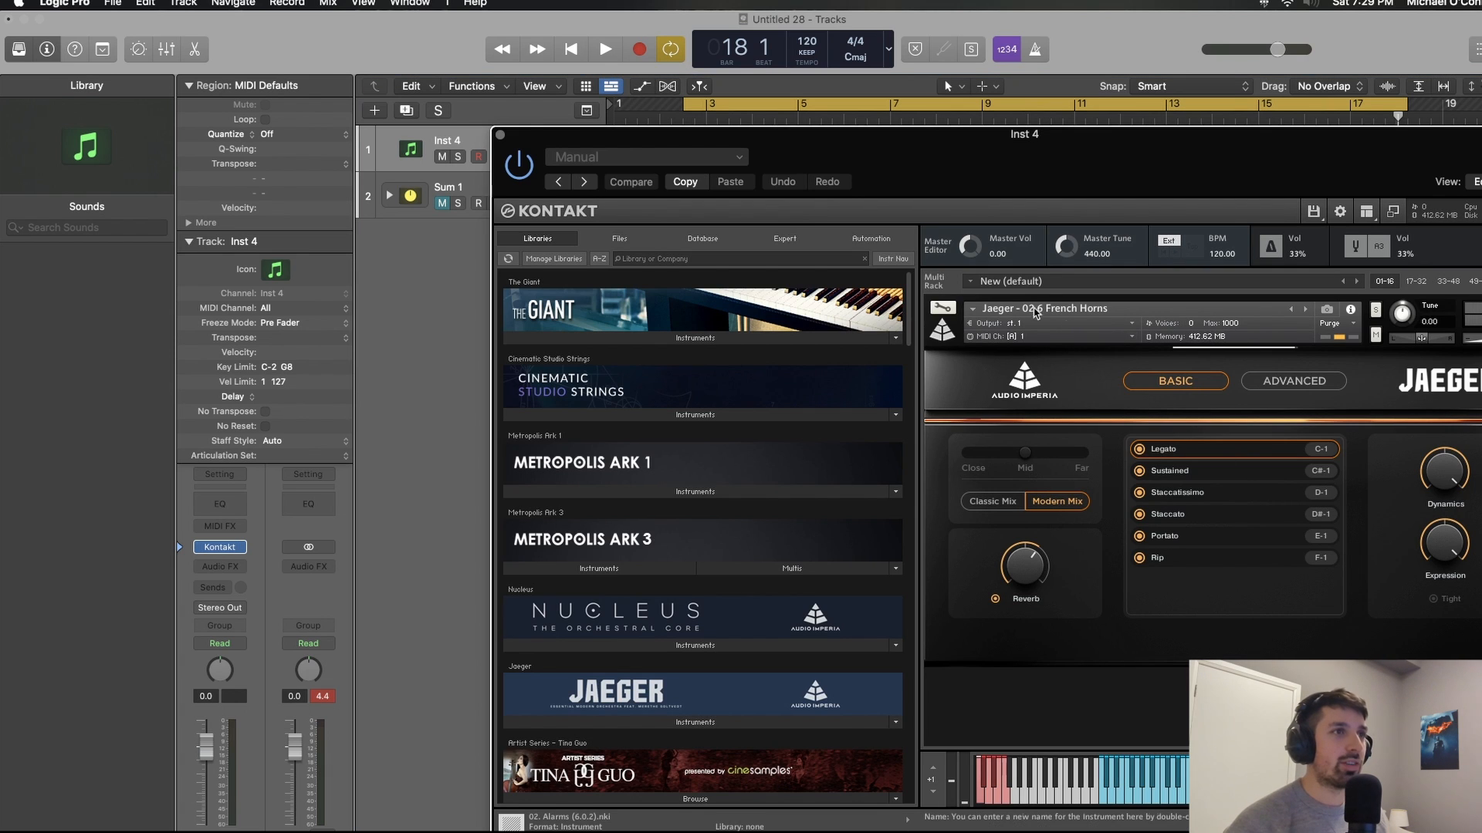
left_click(500, 134)
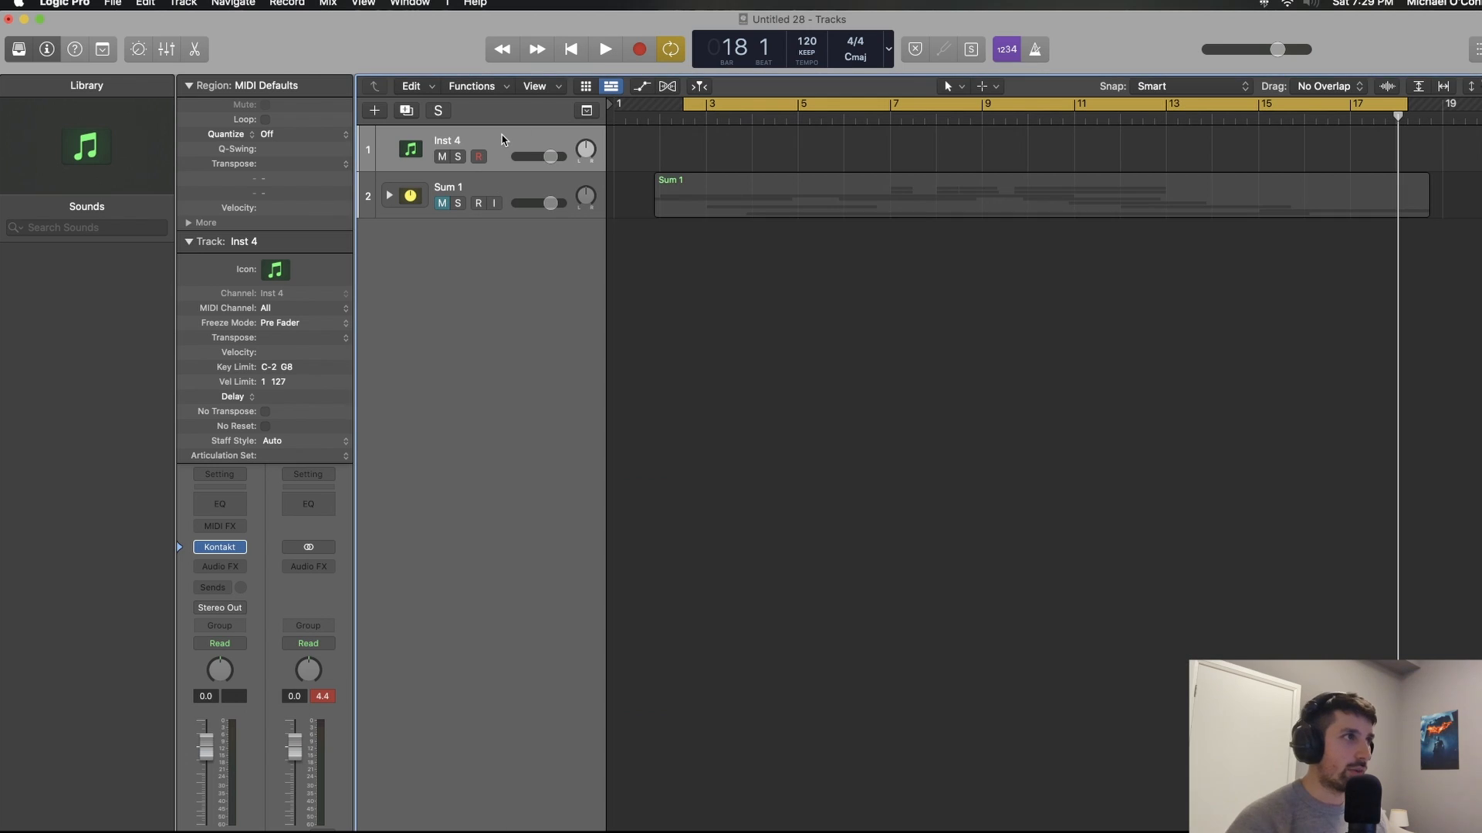
key("Return")
key("r")
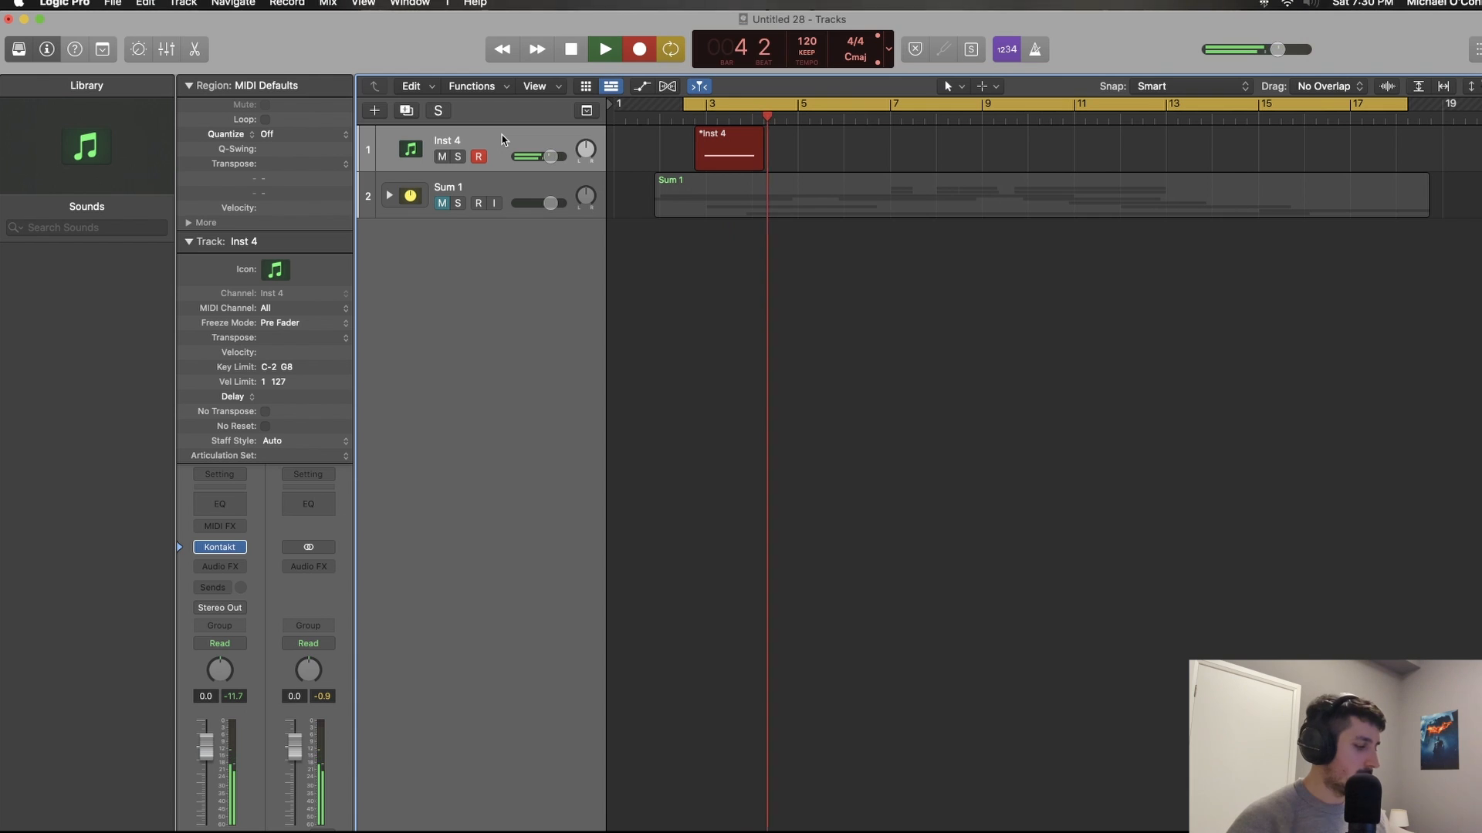
key("space")
Step: Transpose the recorded note down one octave in the Piano Roll and briefly play back the project
double_click(752, 151)
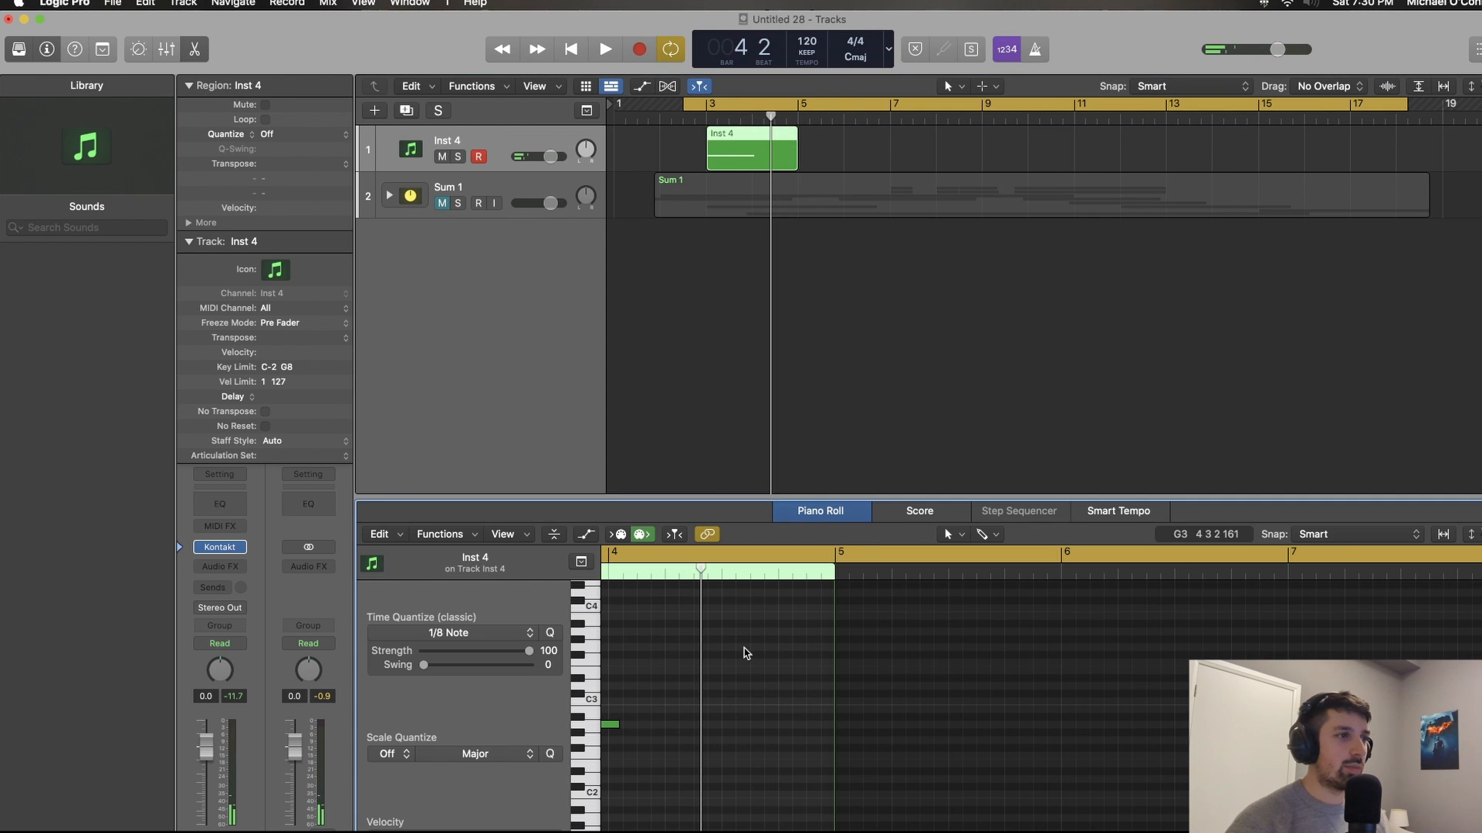
left_click_drag(810, 774, 806, 778)
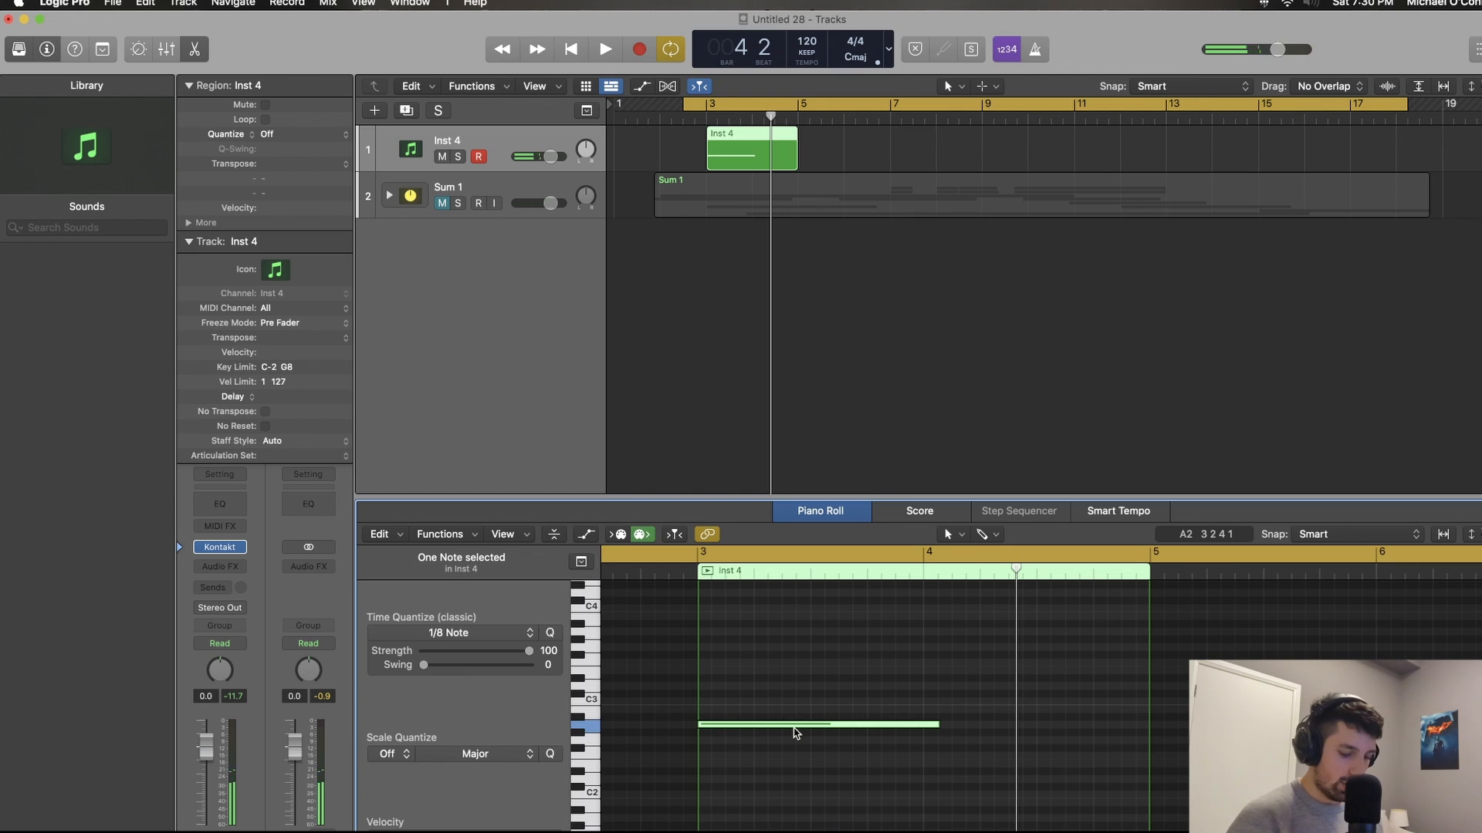
key("shift+alt+Down")
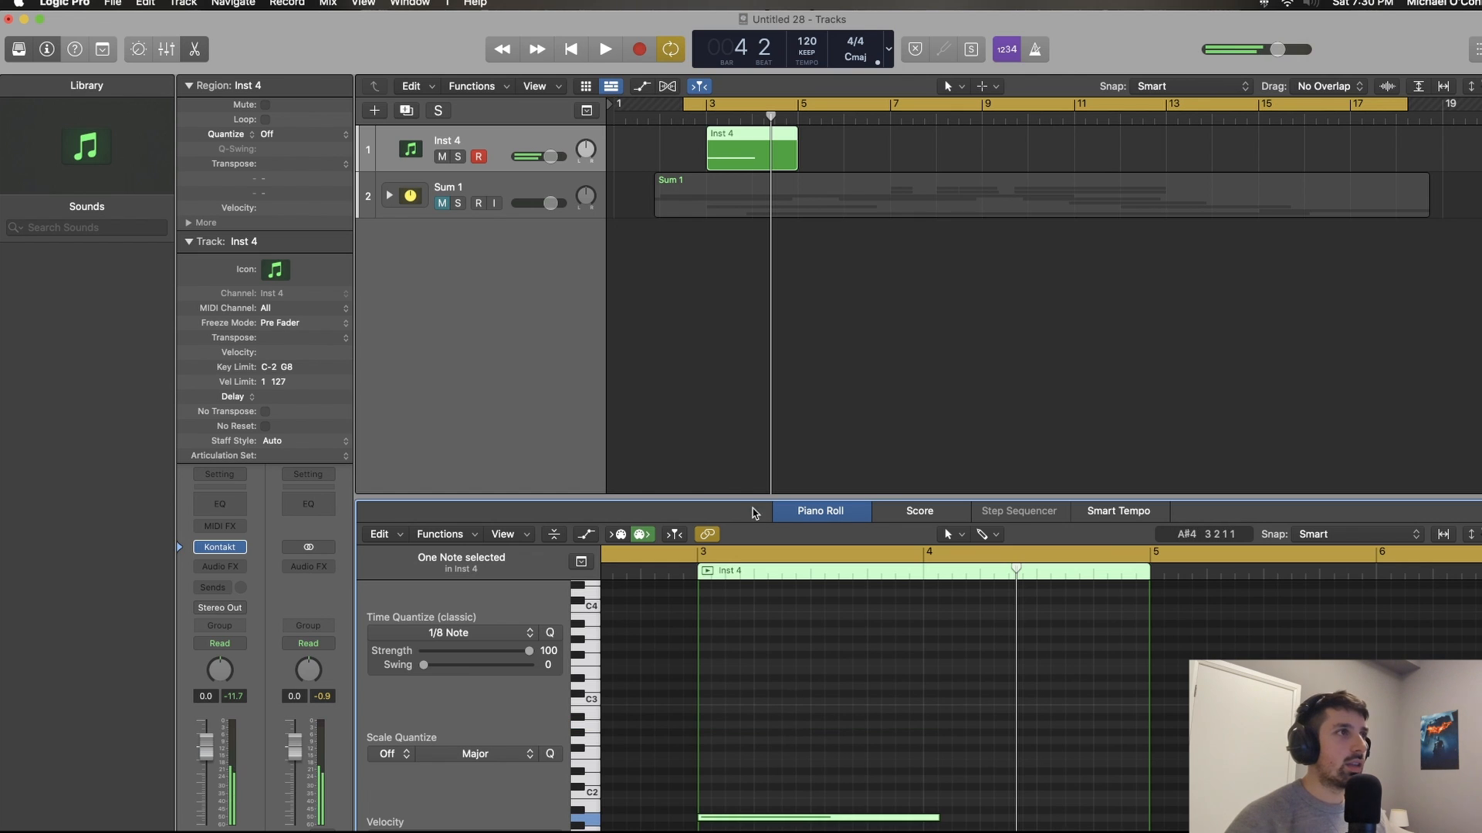
key("p")
key("space")
key("space")
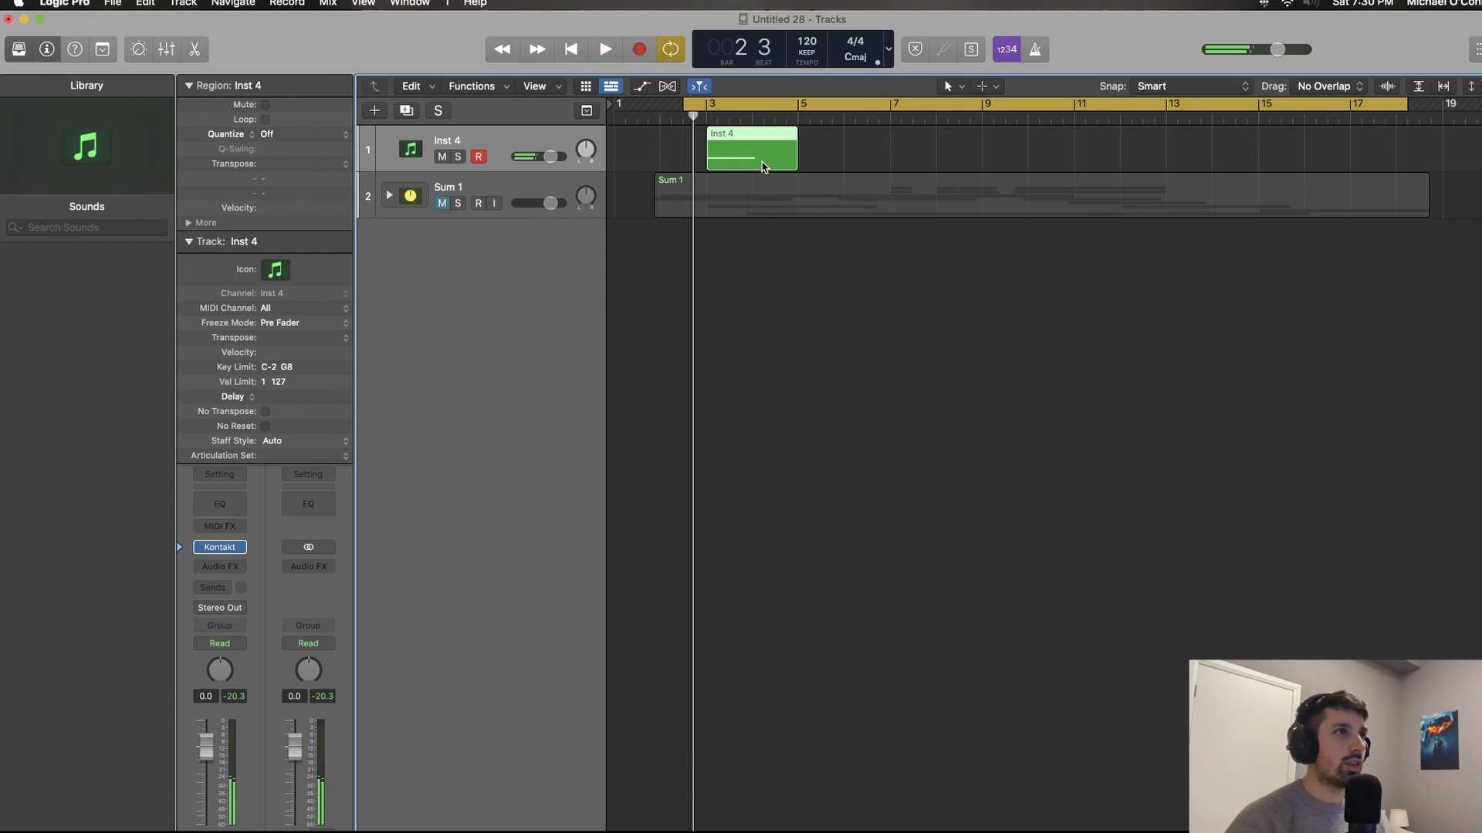
Step: Bounce the Inst 4 region in place to a new track with the default settings and delete the original MIDI region
right_click(762, 154)
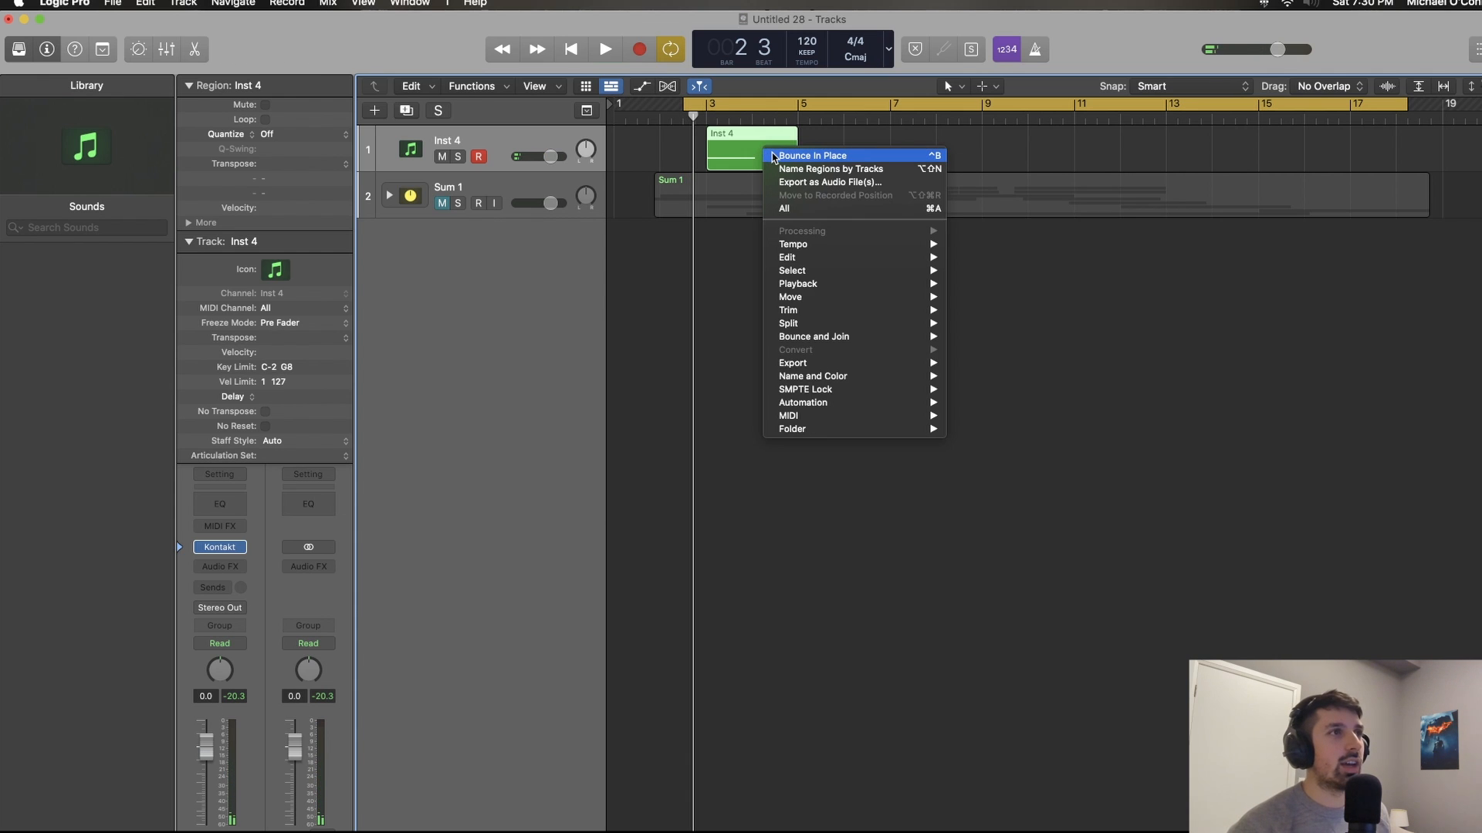
left_click(774, 156)
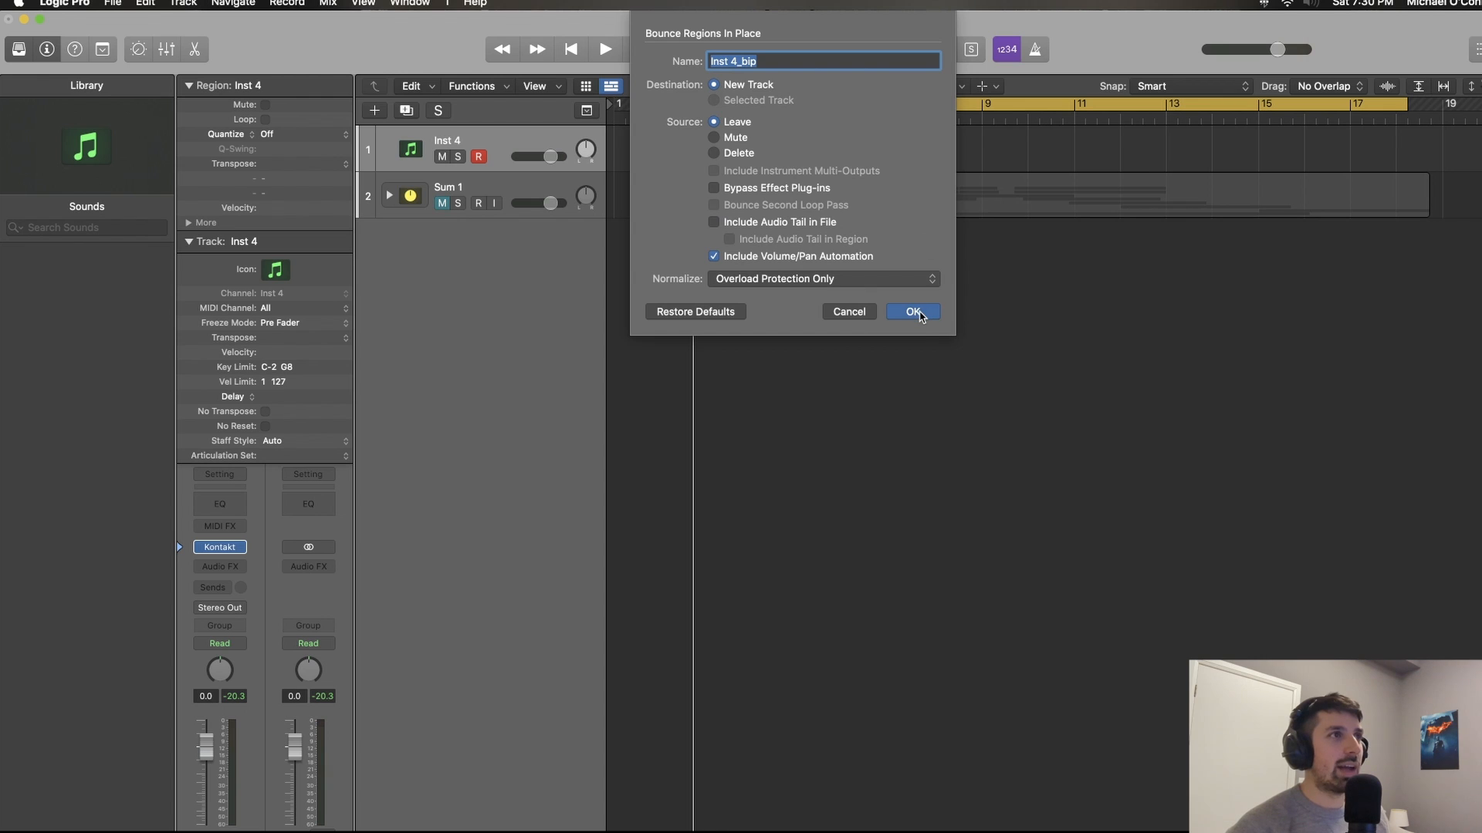
left_click(914, 312)
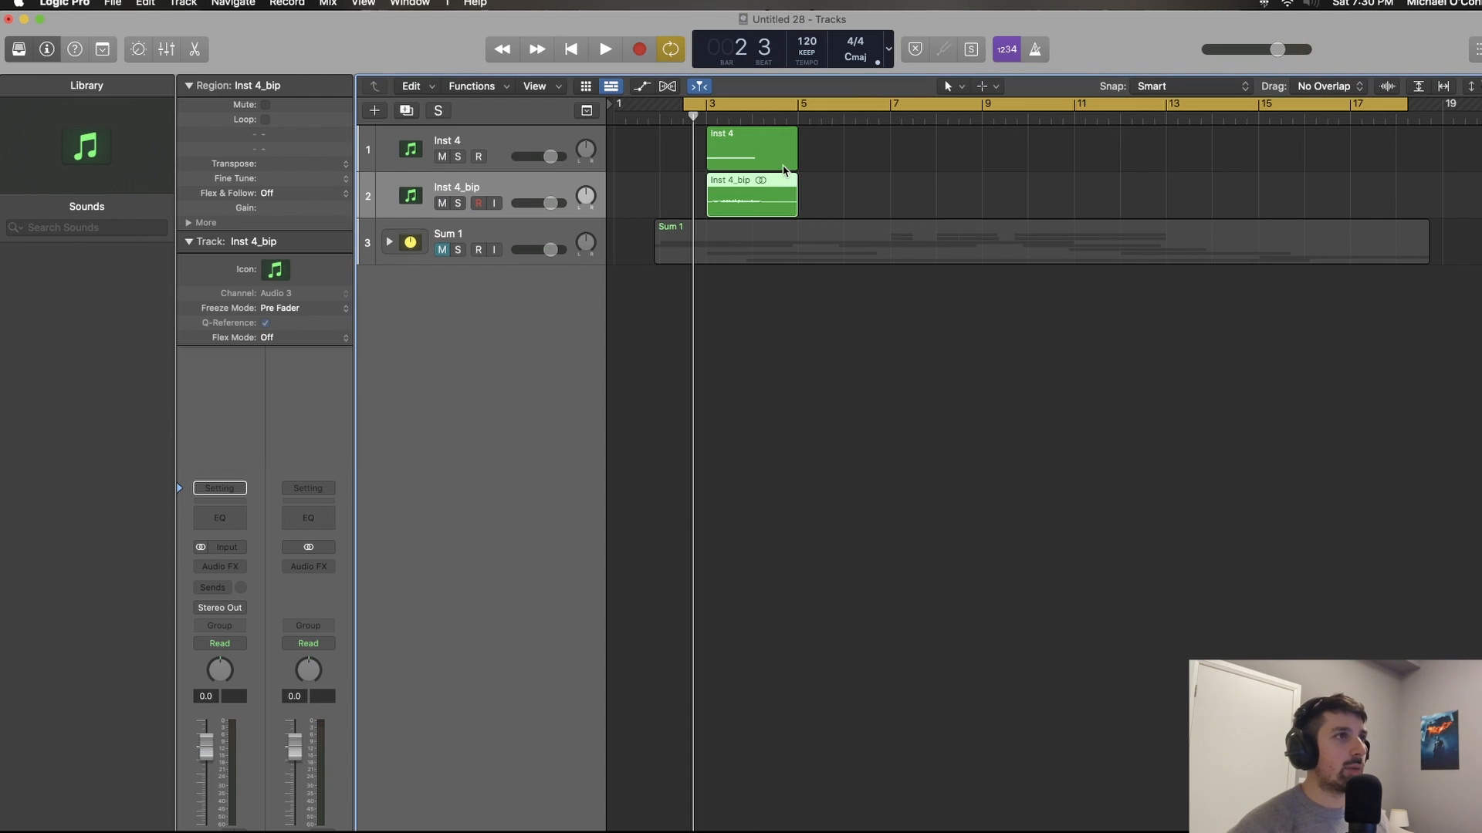
left_click(781, 164)
key("Delete")
Step: Normalize the bounced Inst 4_bip audio file and listen to the result
double_click(762, 186)
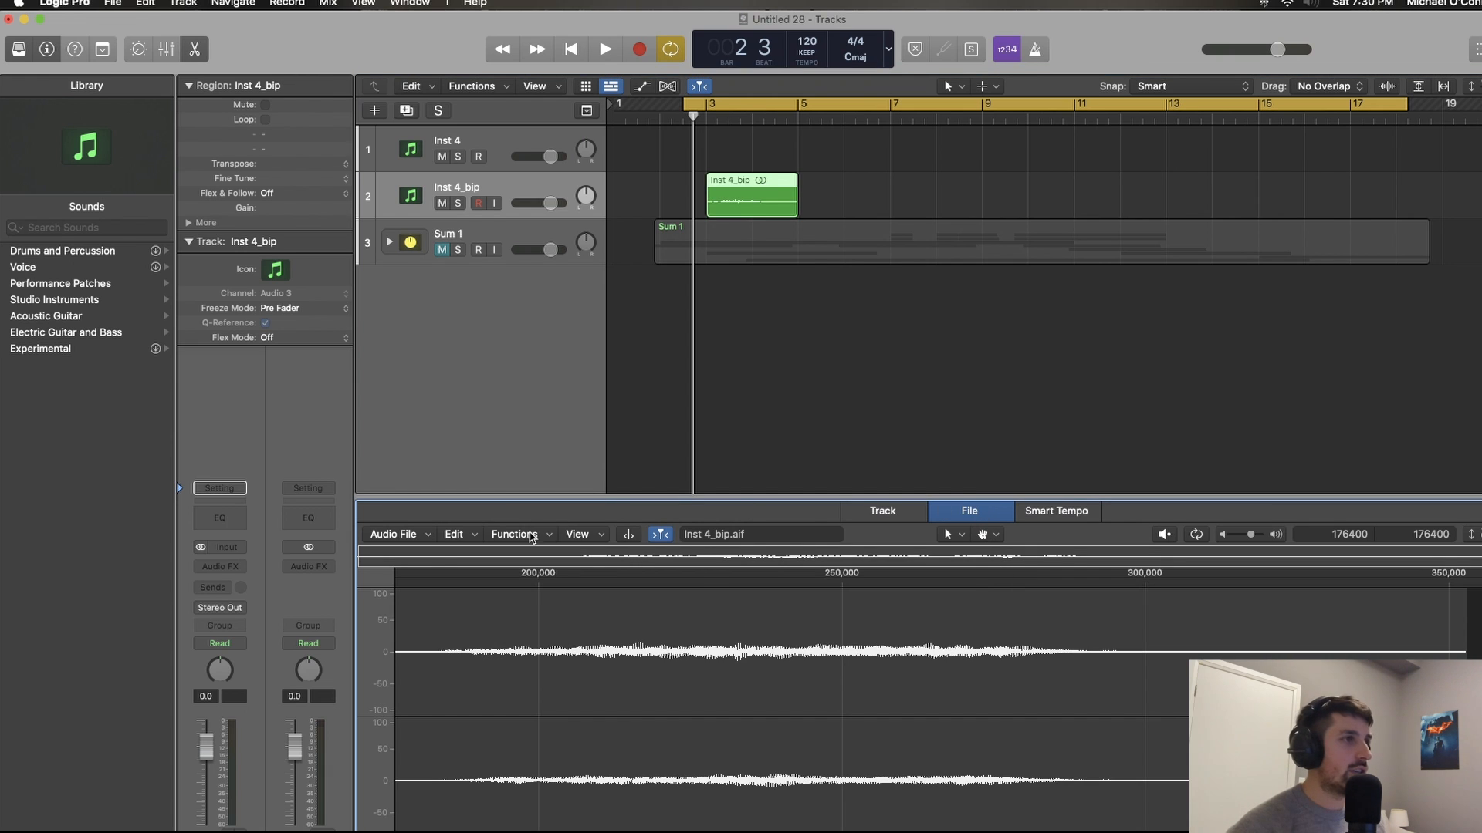
left_click(531, 536)
left_click(545, 554)
key("e")
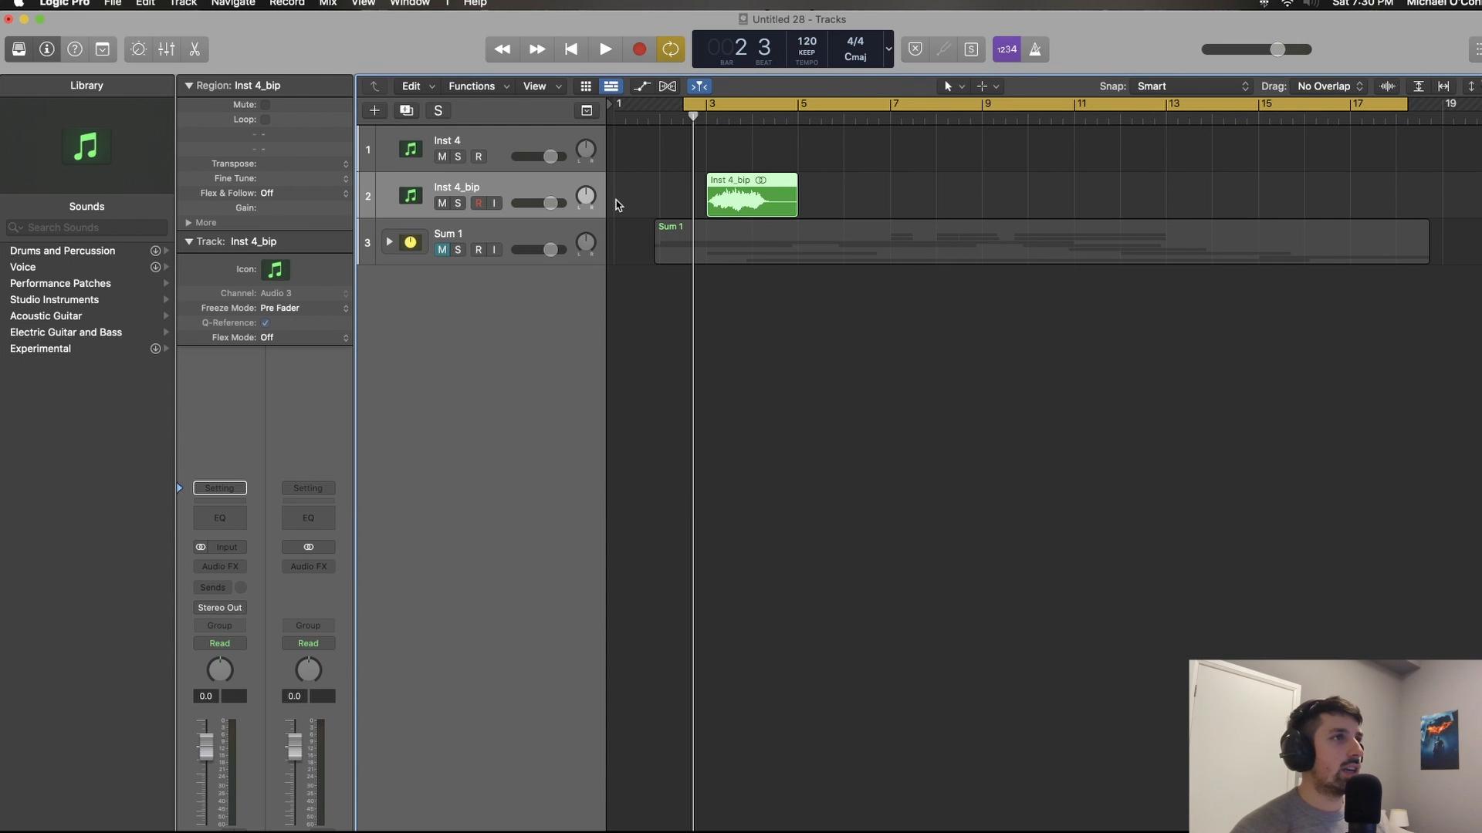
key("space")
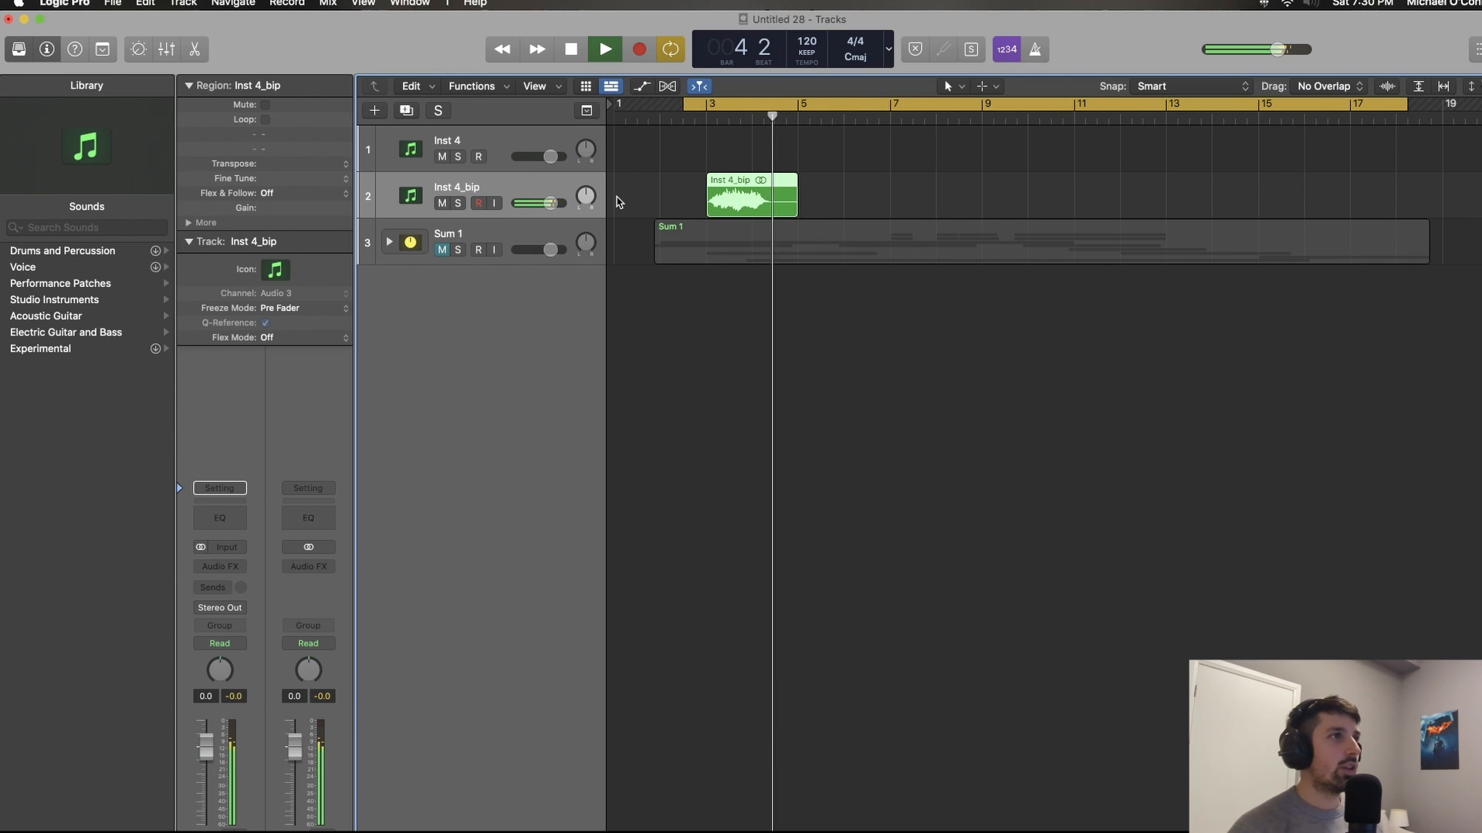
key("space")
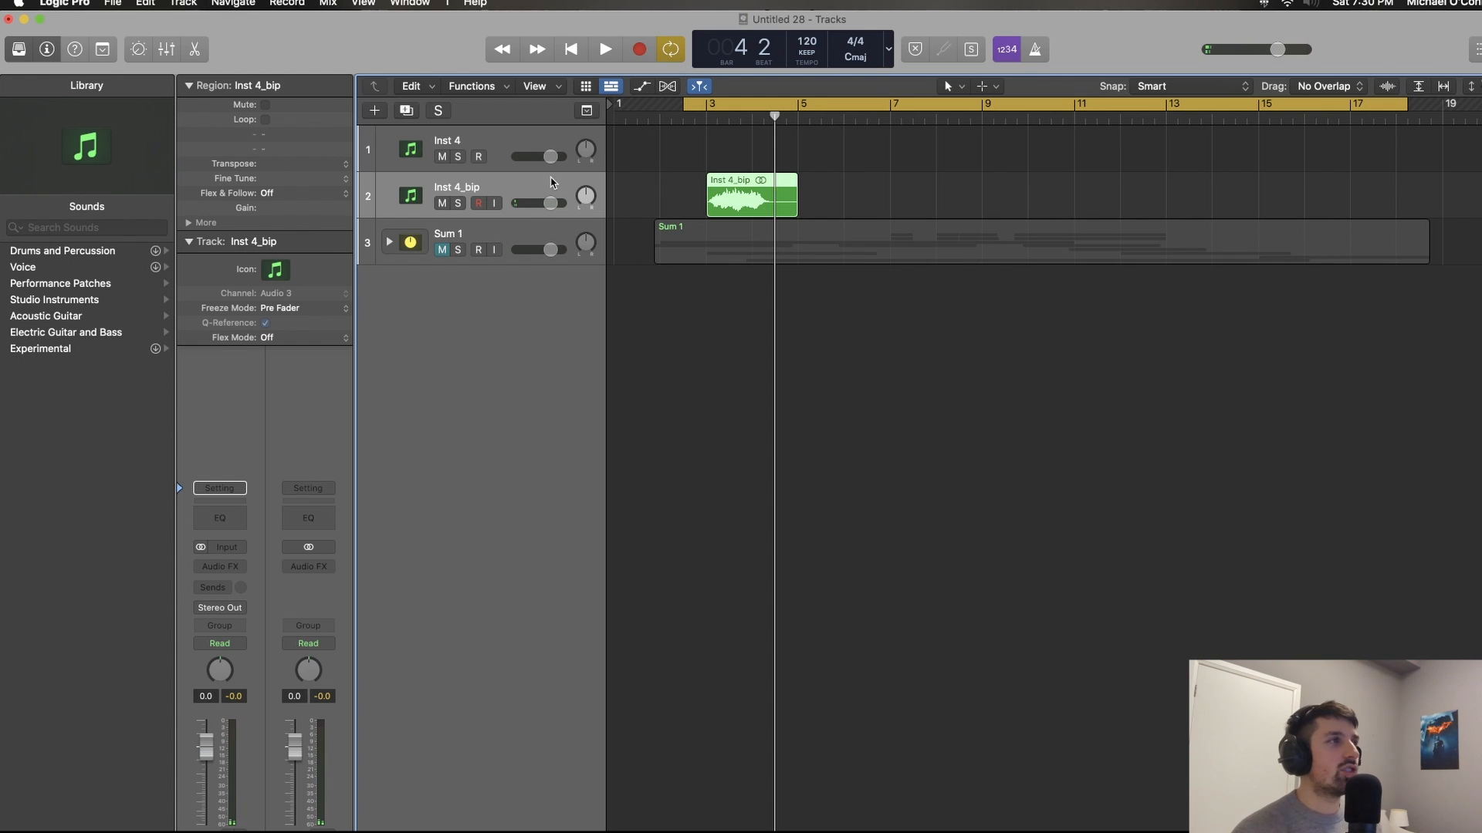
Step: Transpose the Inst 4_bip region by -12 semitones and play it back
left_click(346, 164)
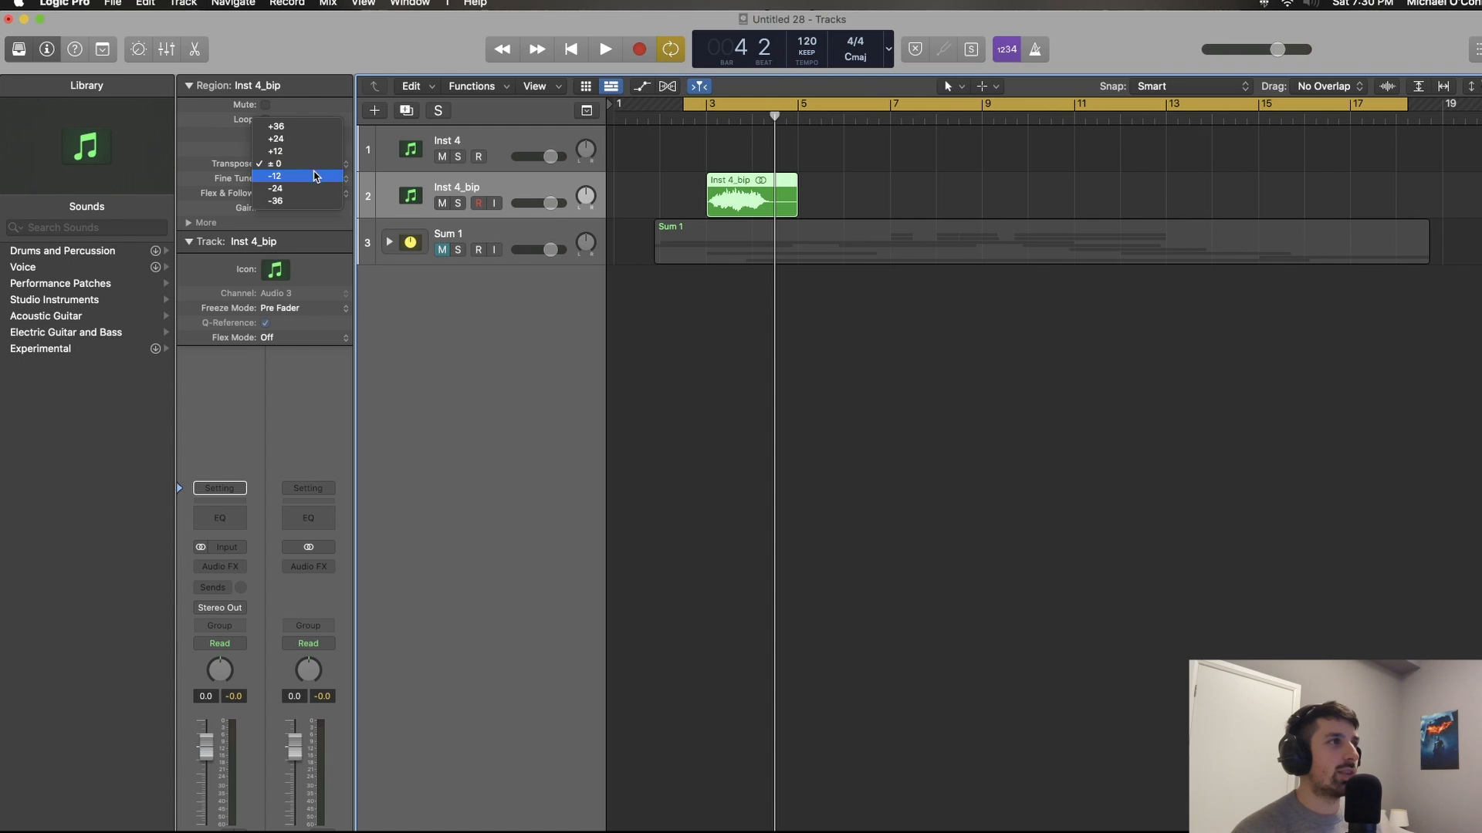
left_click(314, 176)
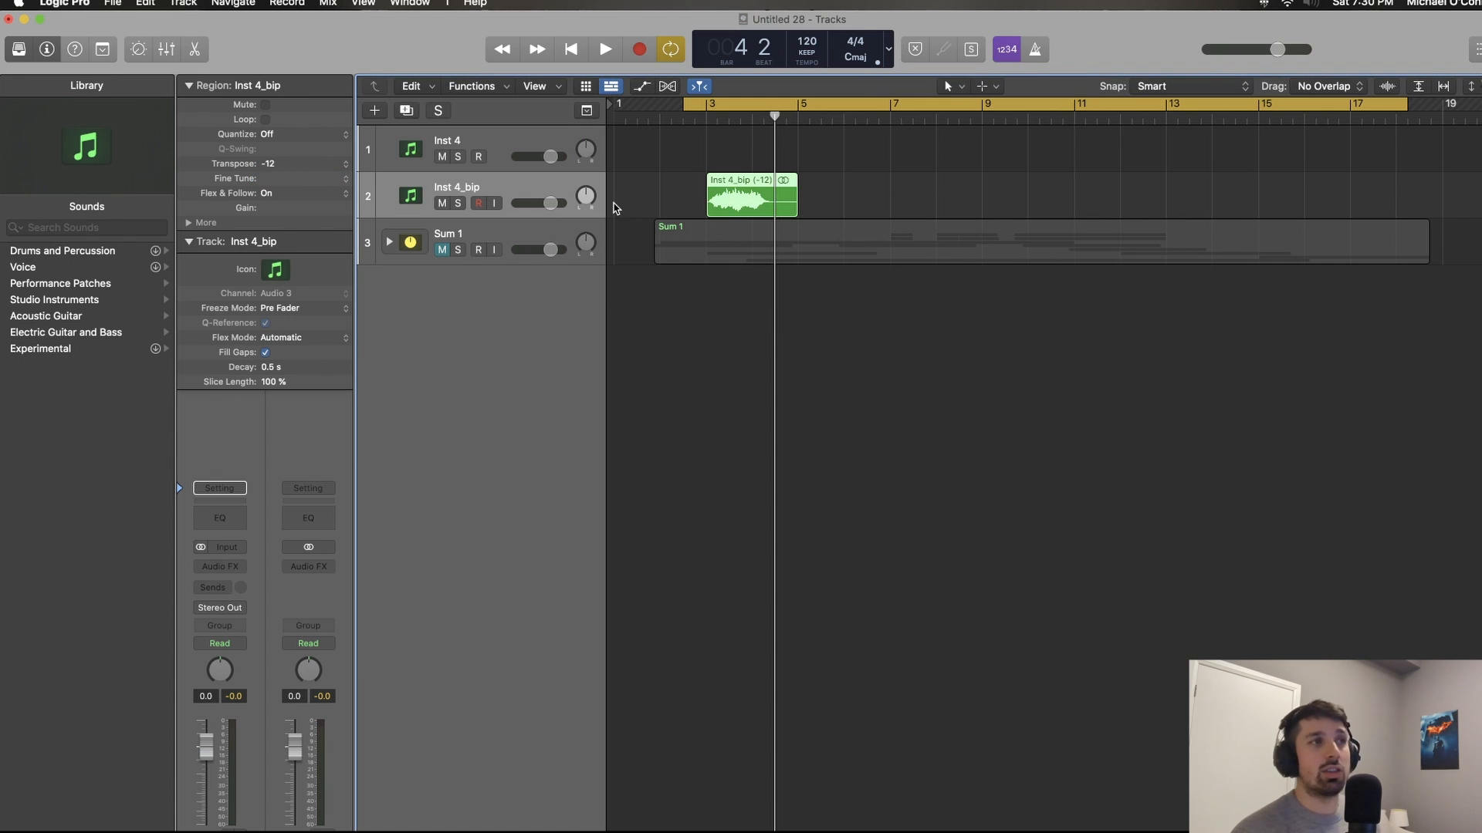
key("space")
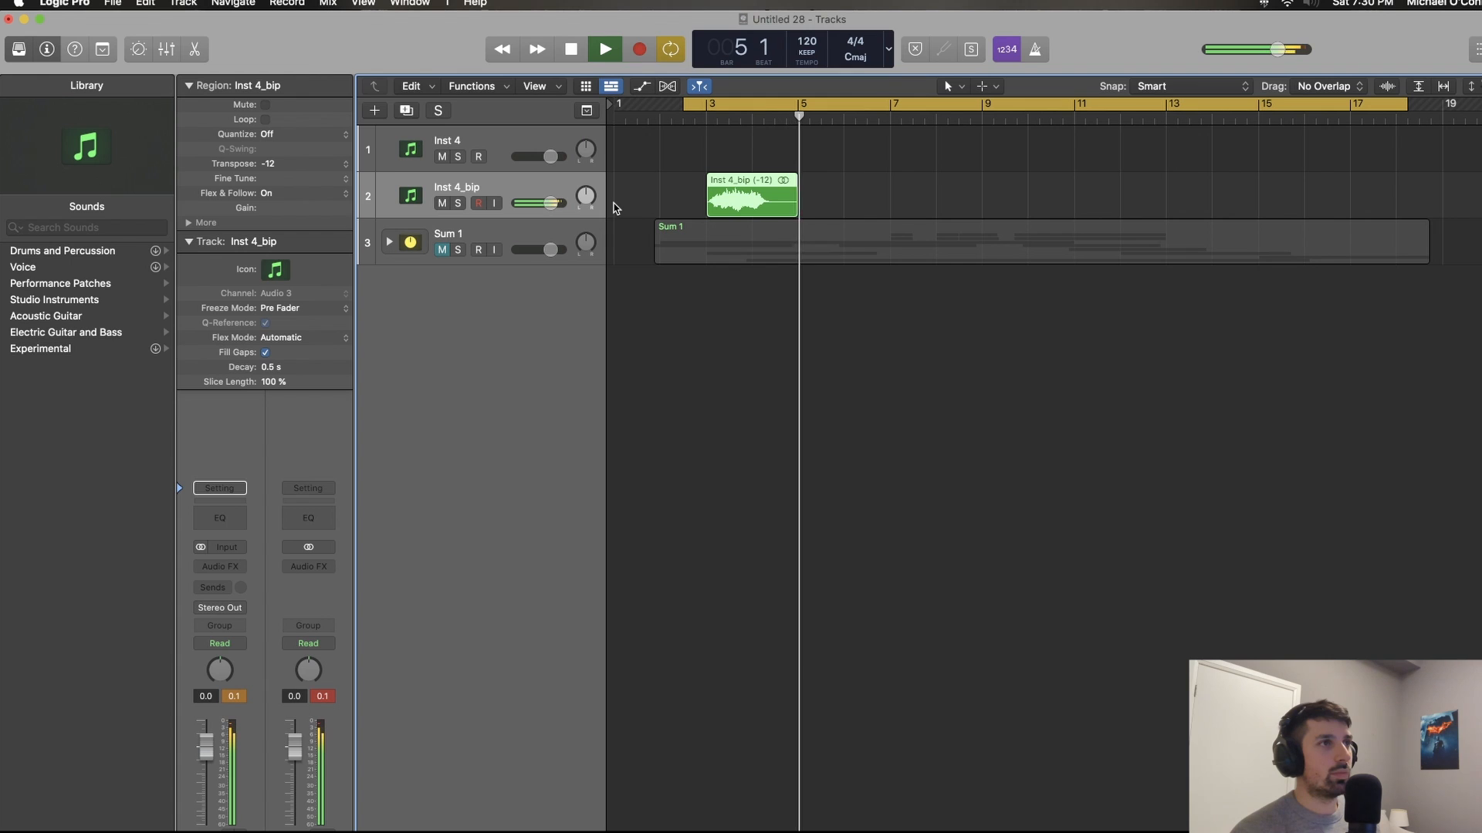
key("space")
scroll(717, 208, "up", 2)
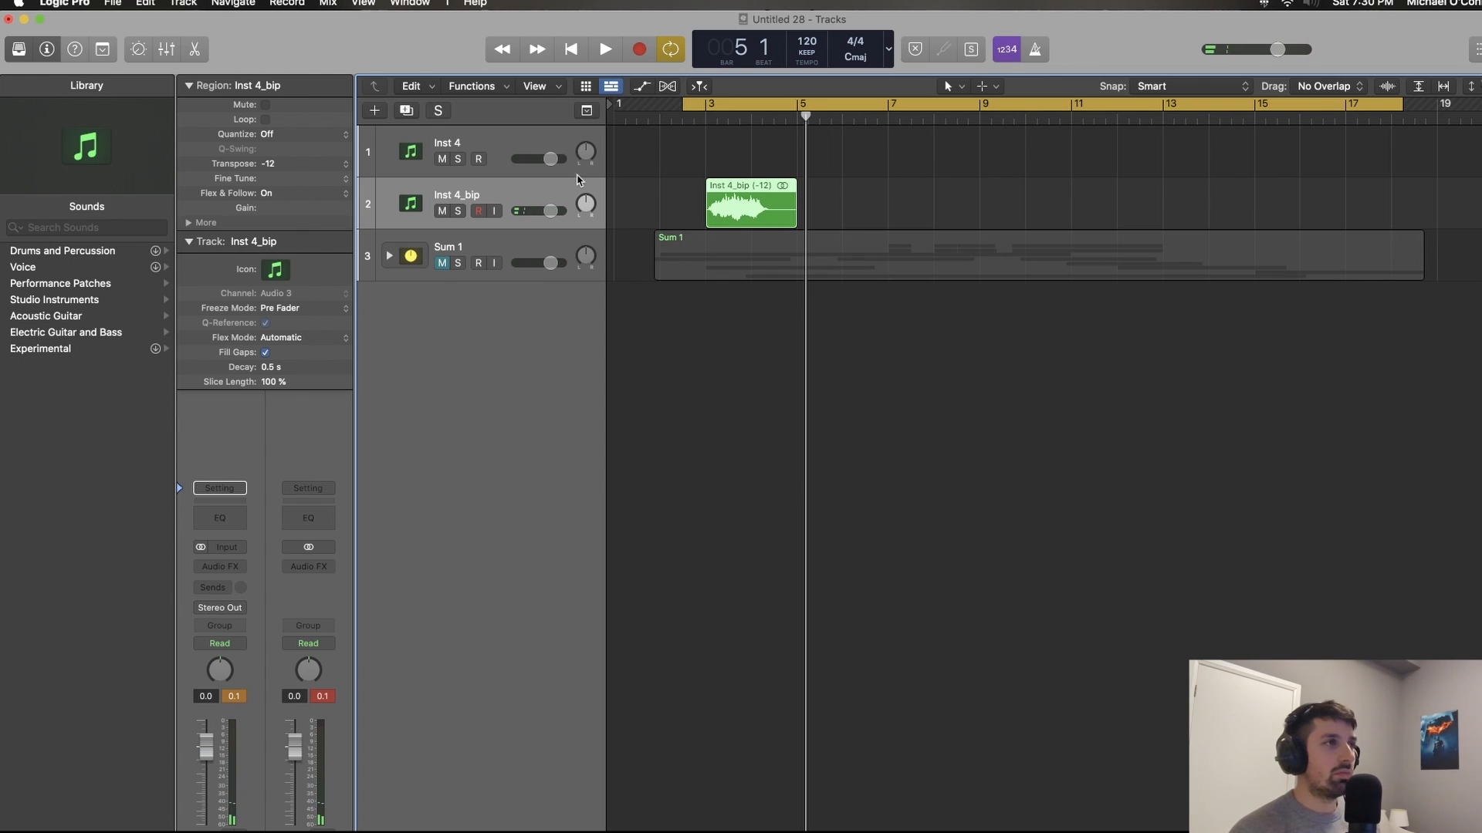
key("super+d")
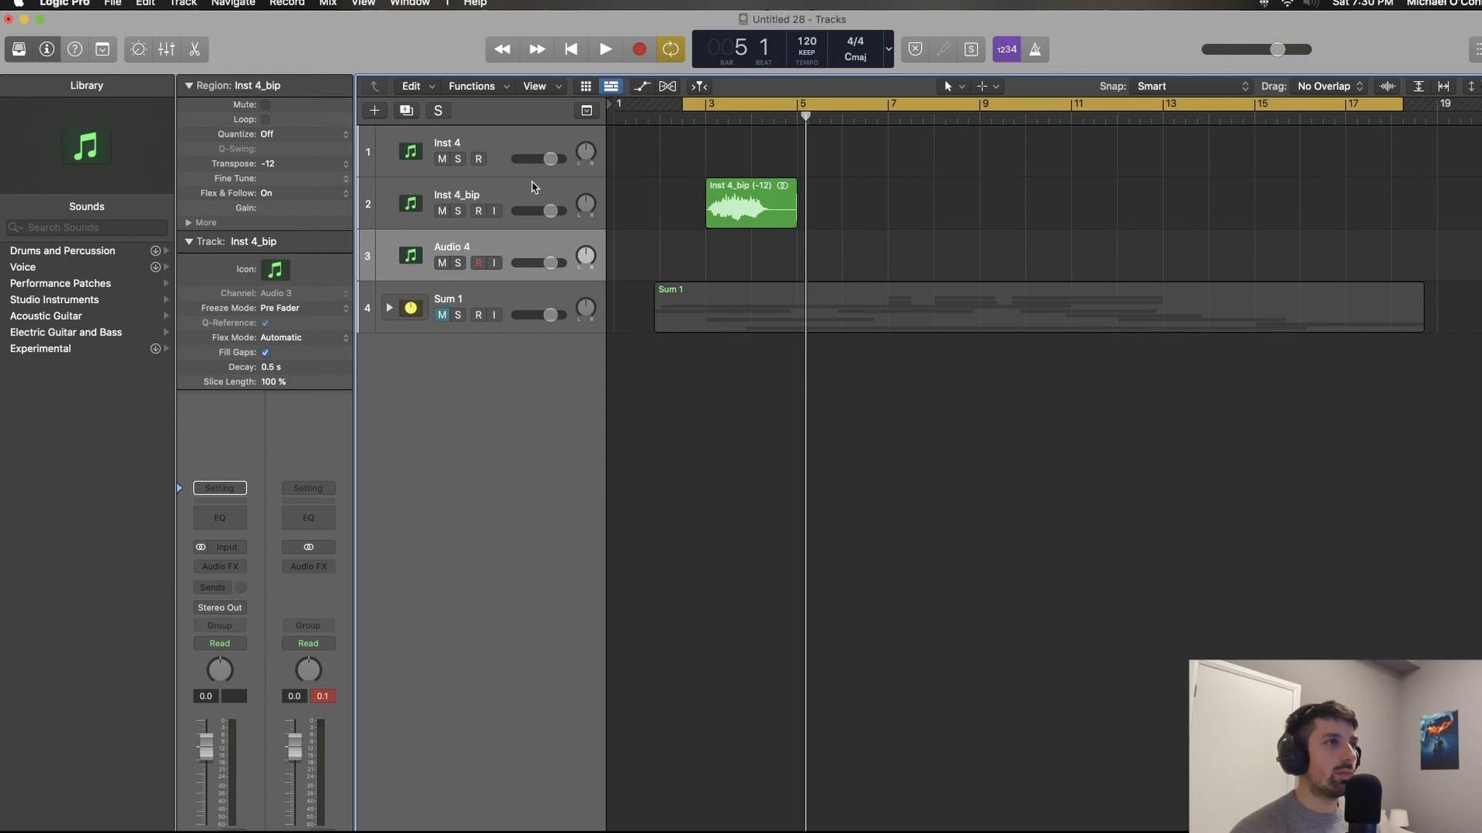
key("super+z")
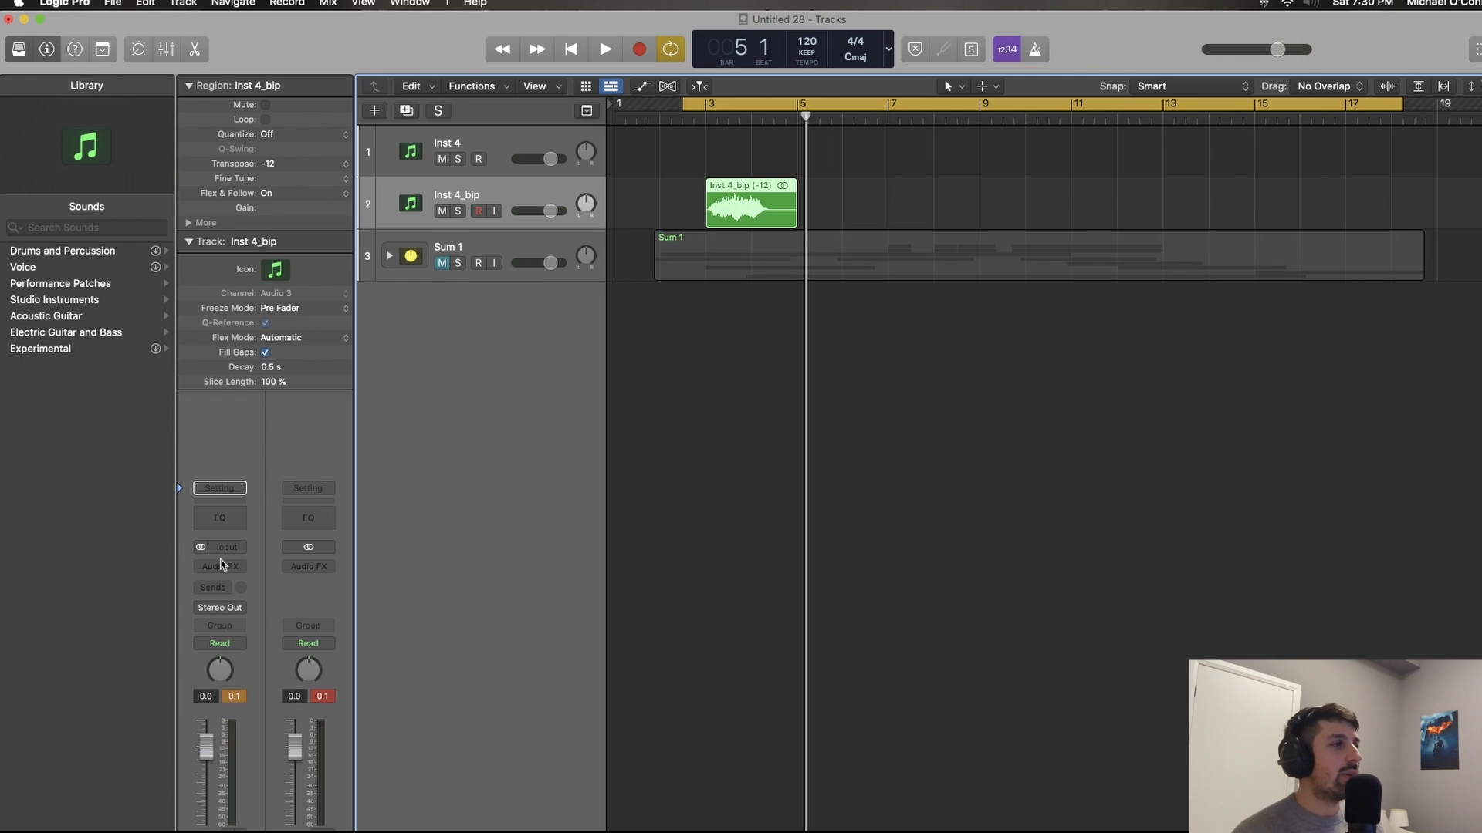
Step: Insert the Decapitator plug-in as an audio effect on the Inst 4_bip track
left_click(222, 565)
left_click(221, 564)
left_click(222, 565)
mouse_move(264, 604)
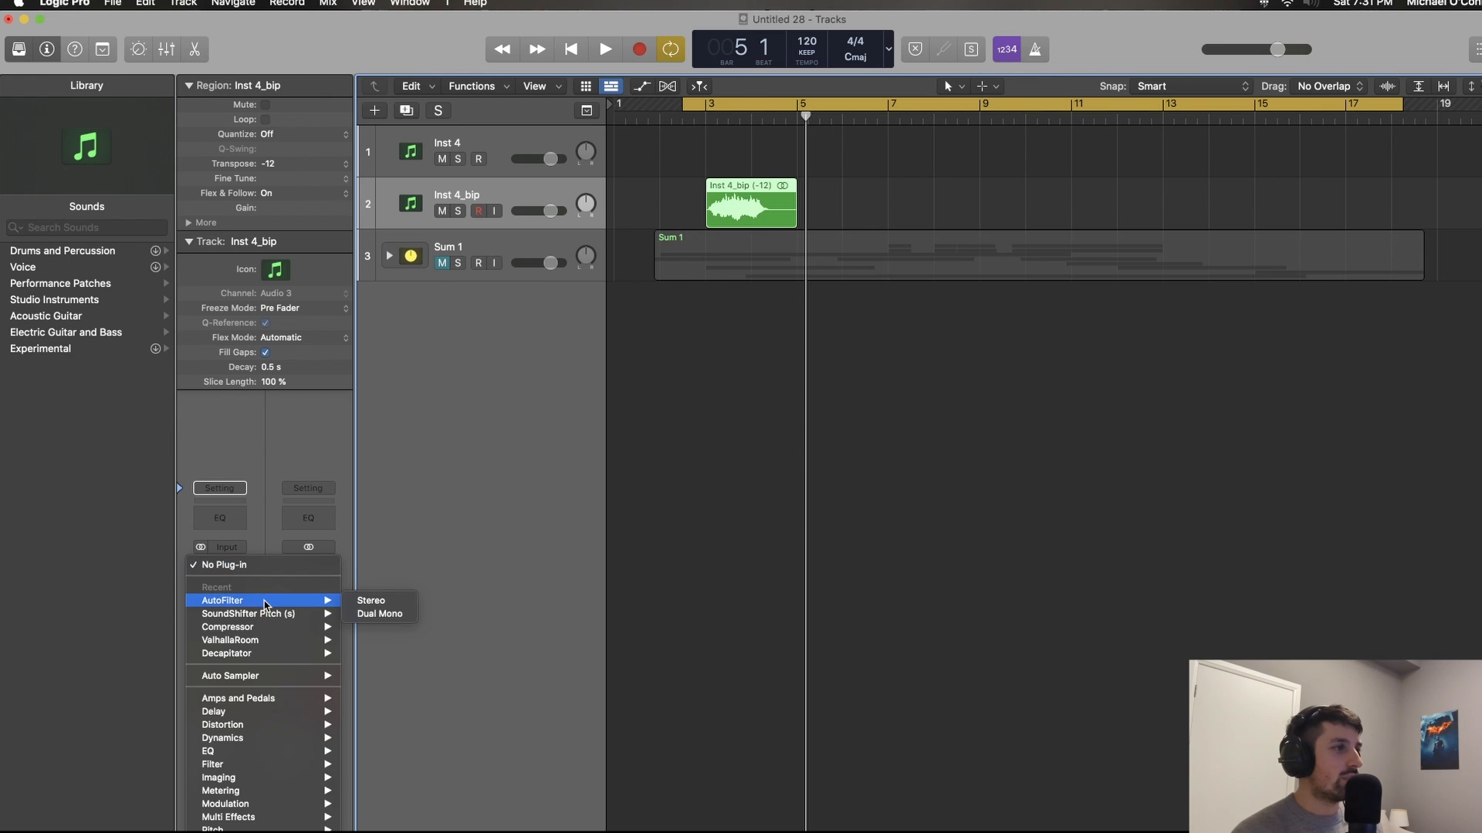
mouse_move(273, 642)
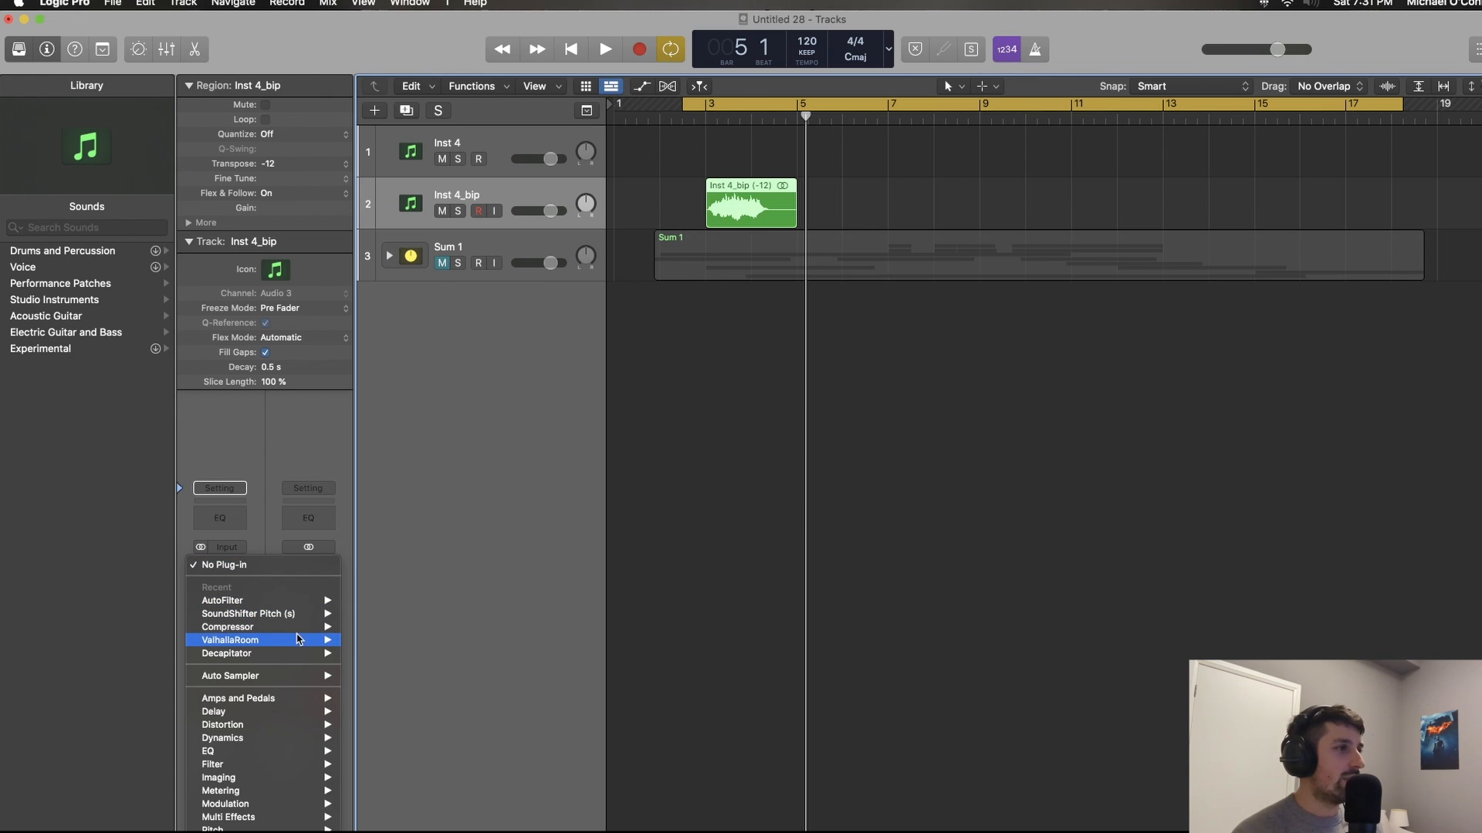
left_click(354, 655)
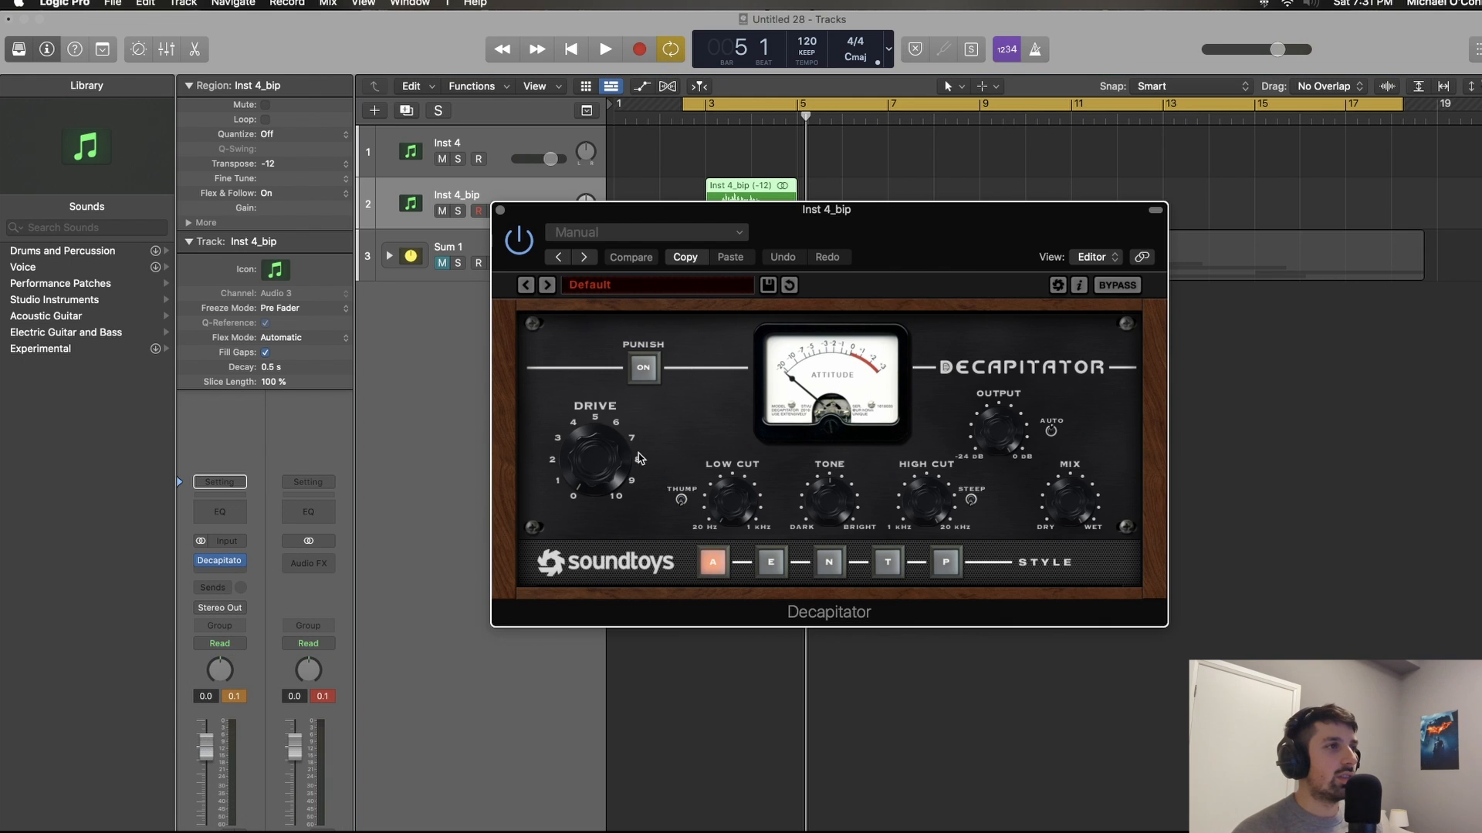
Step: Adjust Decapitator's Drive, turn on Punish, and listen to the distorted horn
left_click_drag(617, 463, 608, 433)
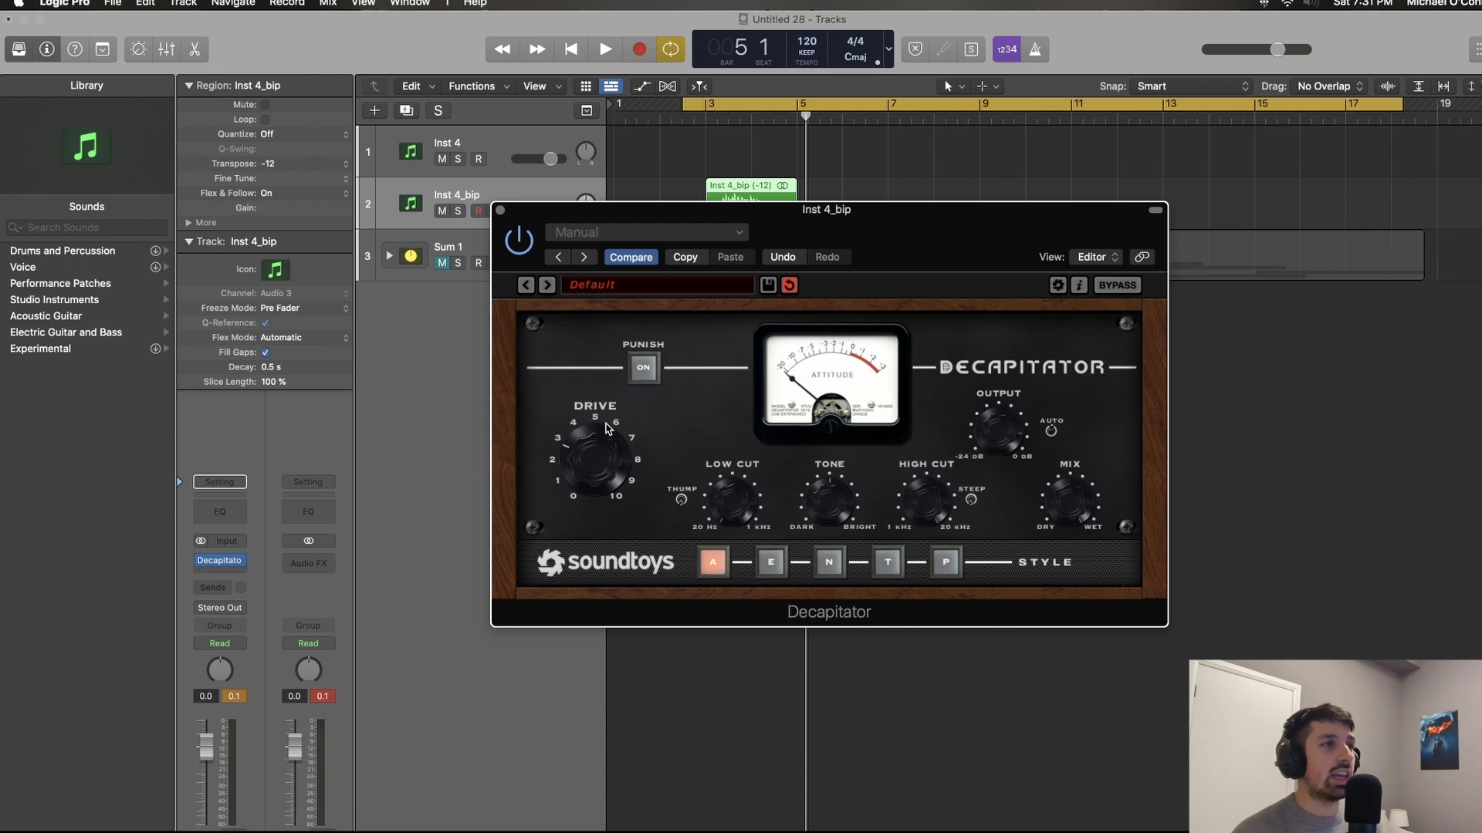
left_click(642, 371)
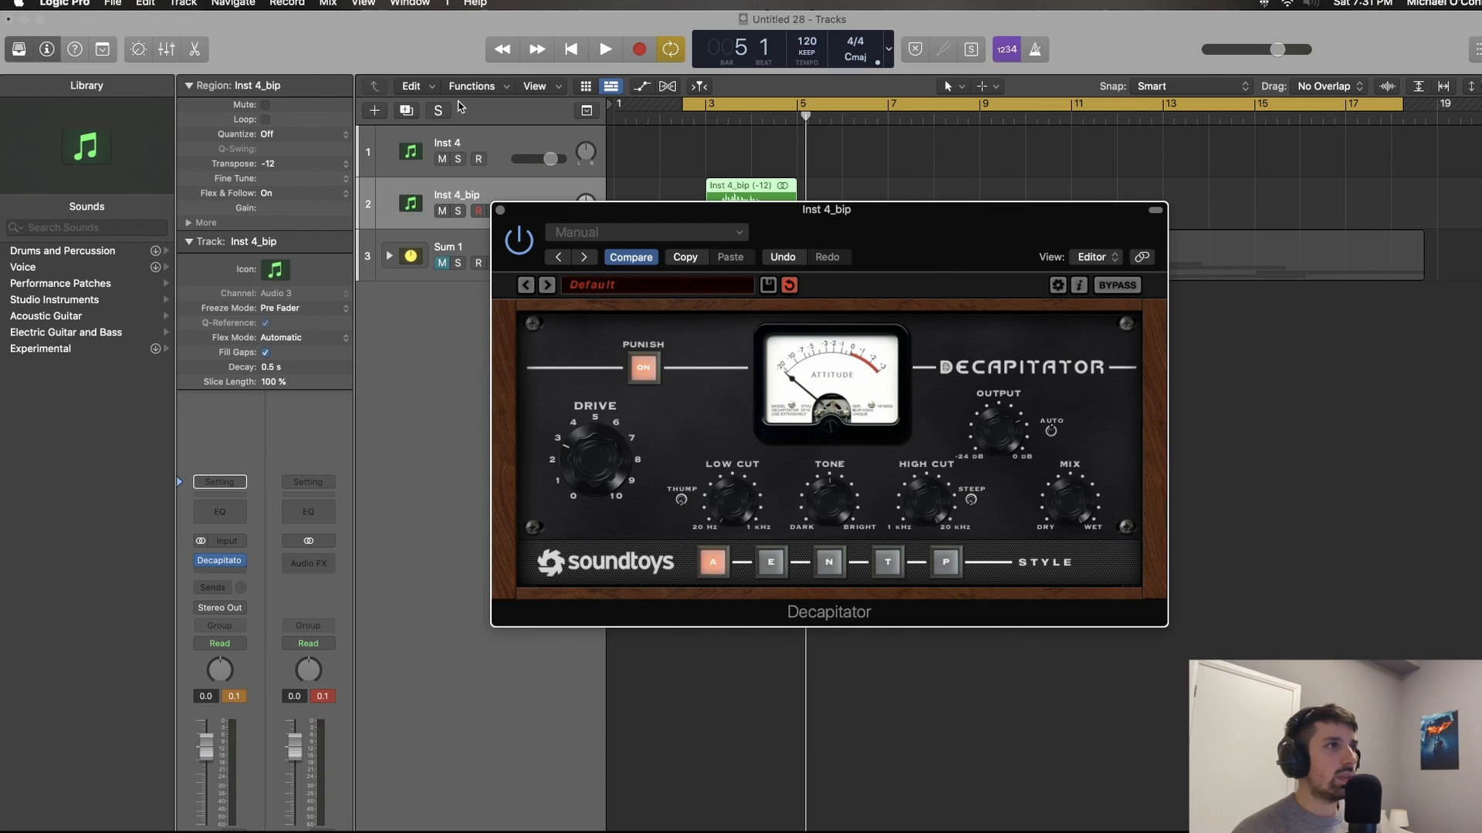
left_click(499, 211)
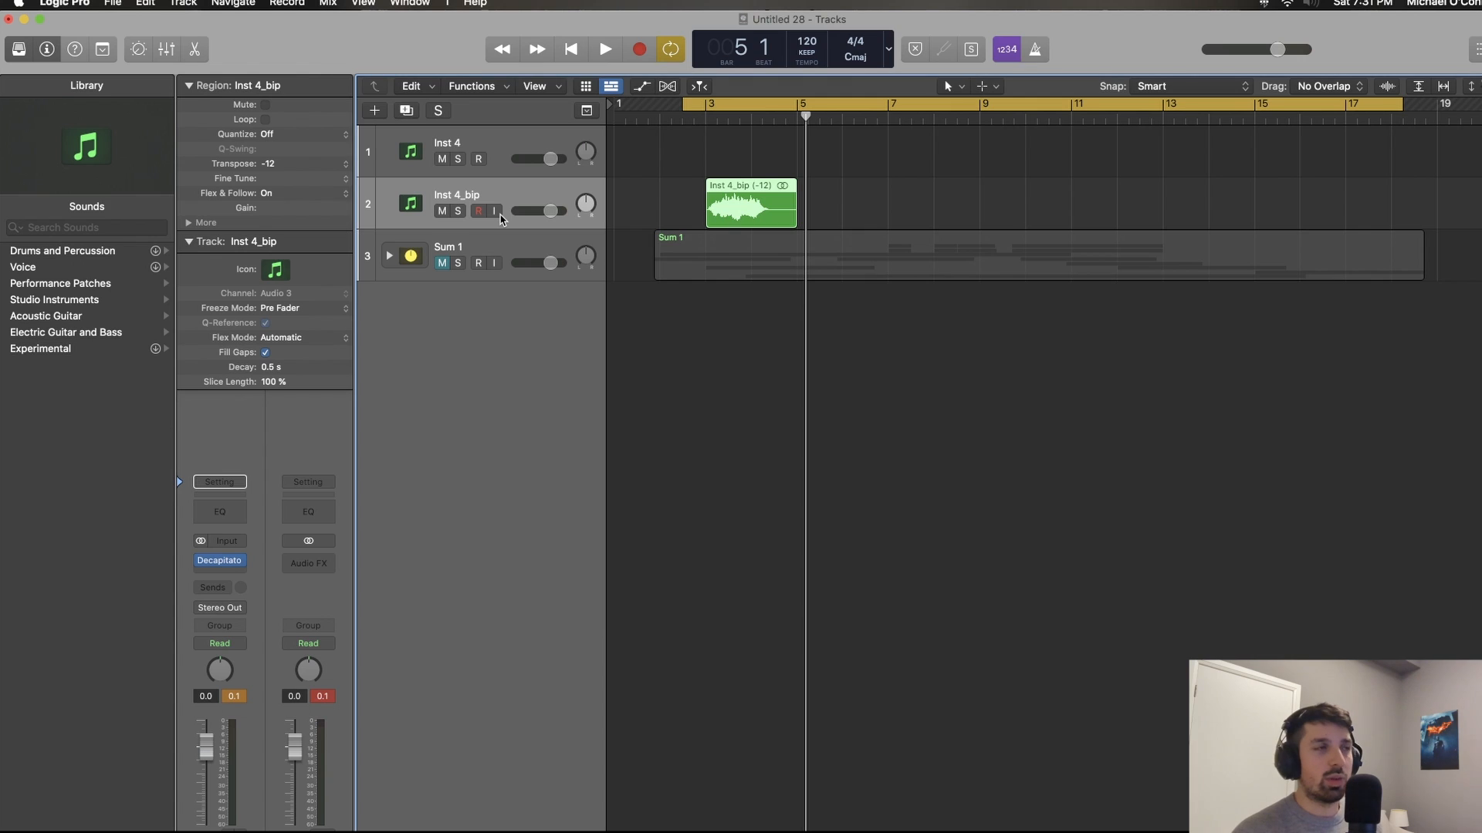
key("space")
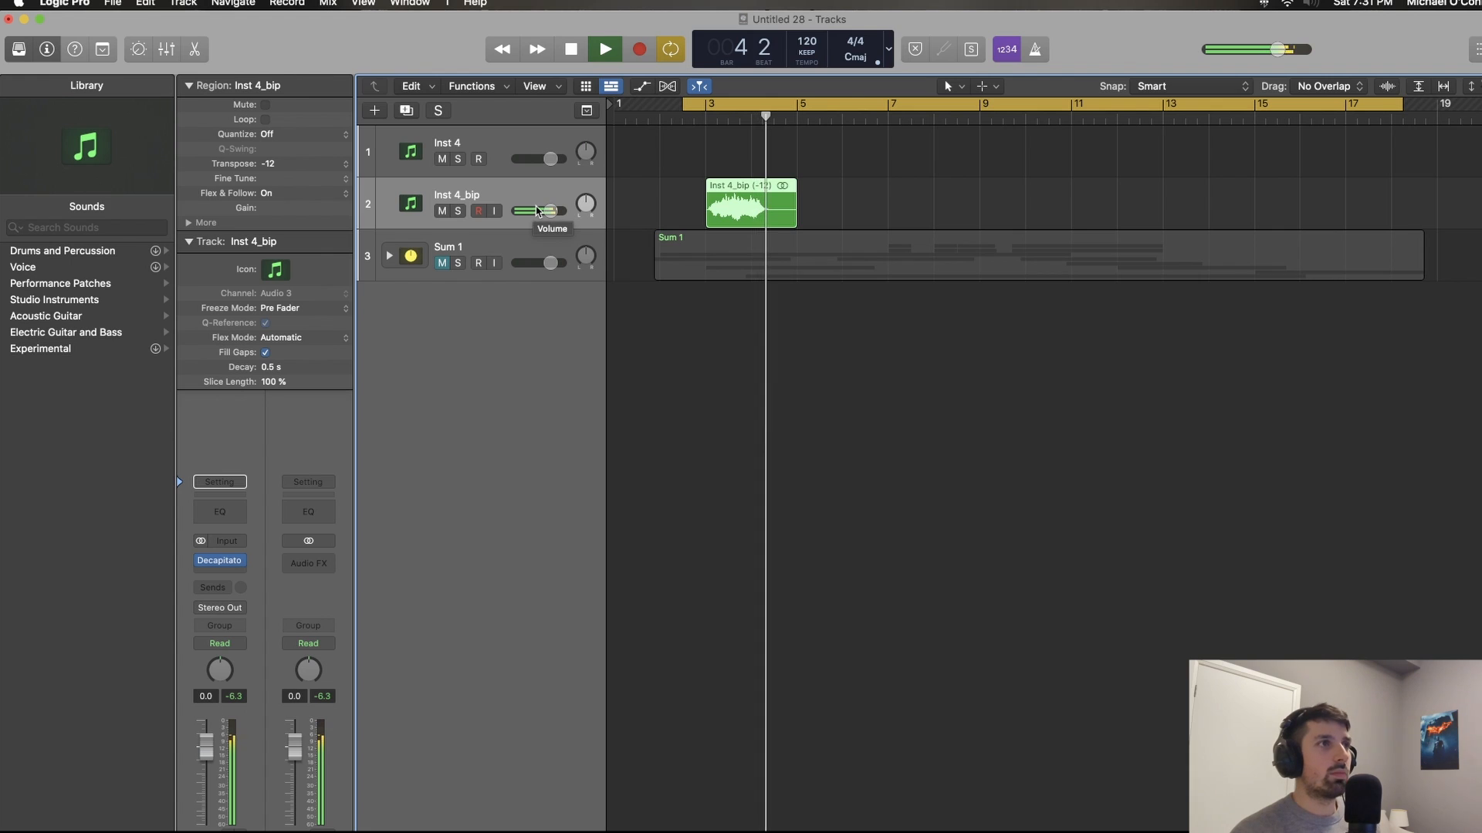
key("space")
Step: Bounce the distorted region in place to a new track with the default settings and mute the source track
right_click(772, 209)
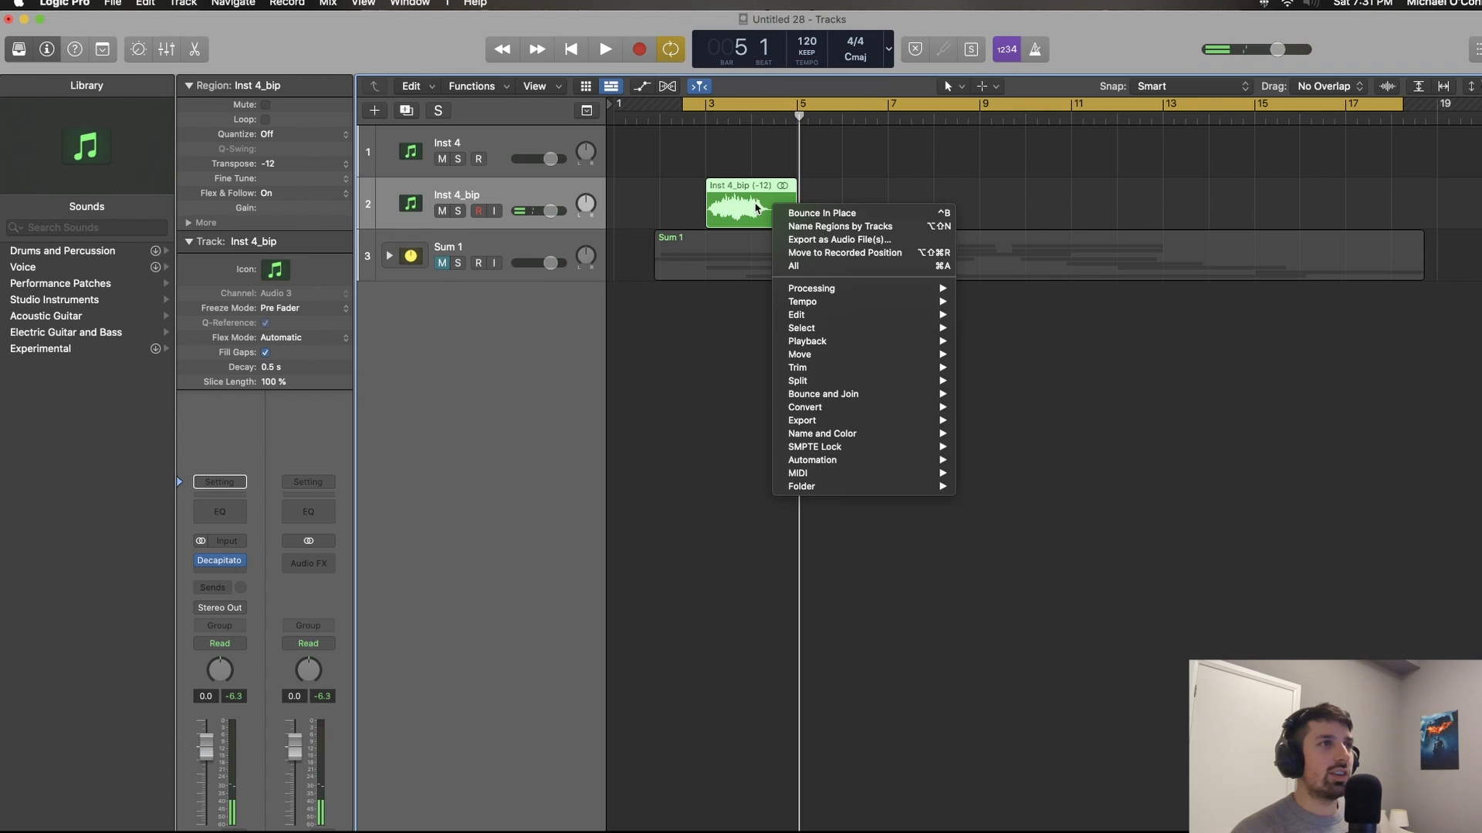
left_click(804, 217)
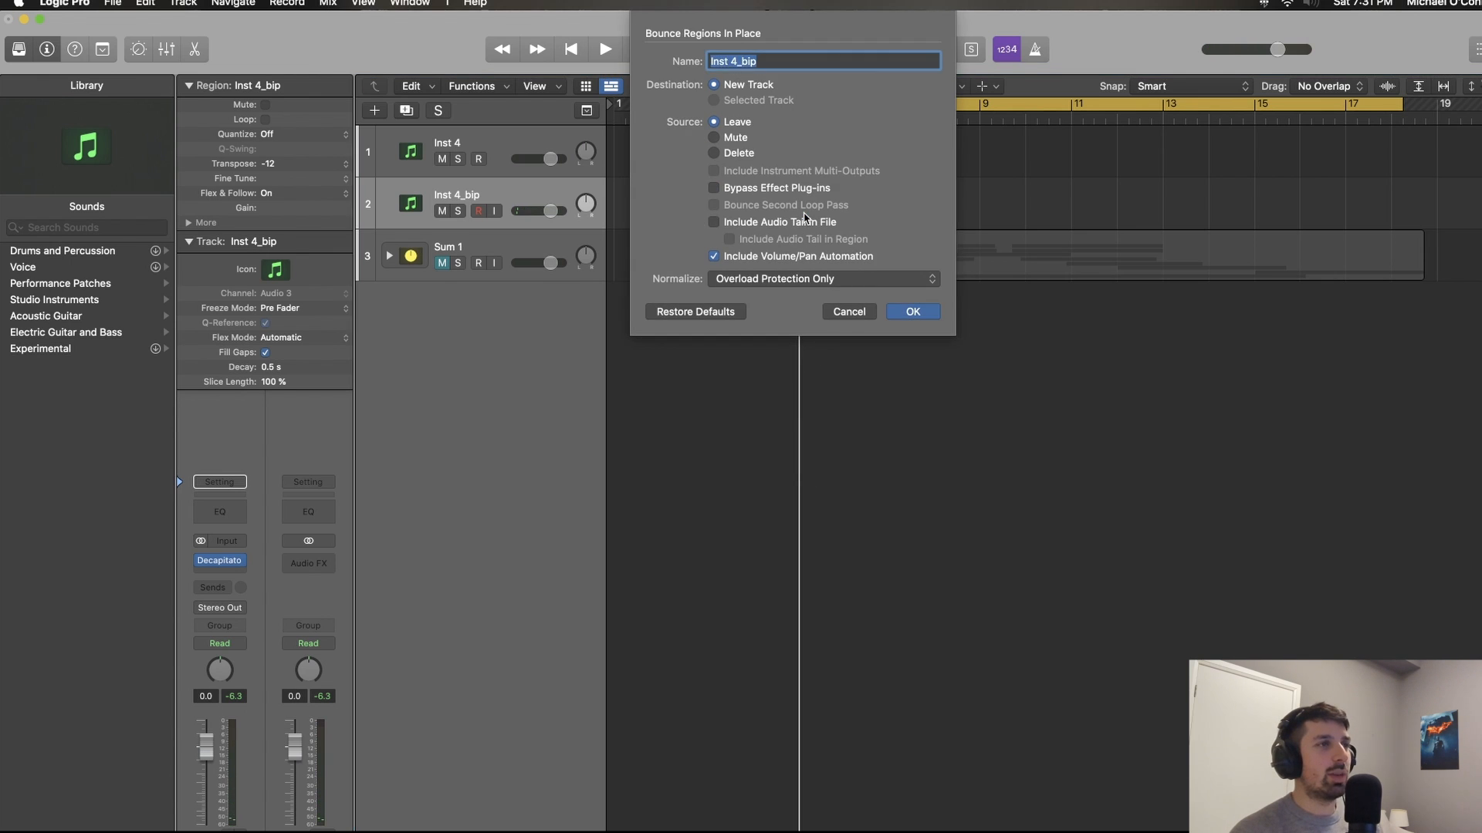
left_click(913, 311)
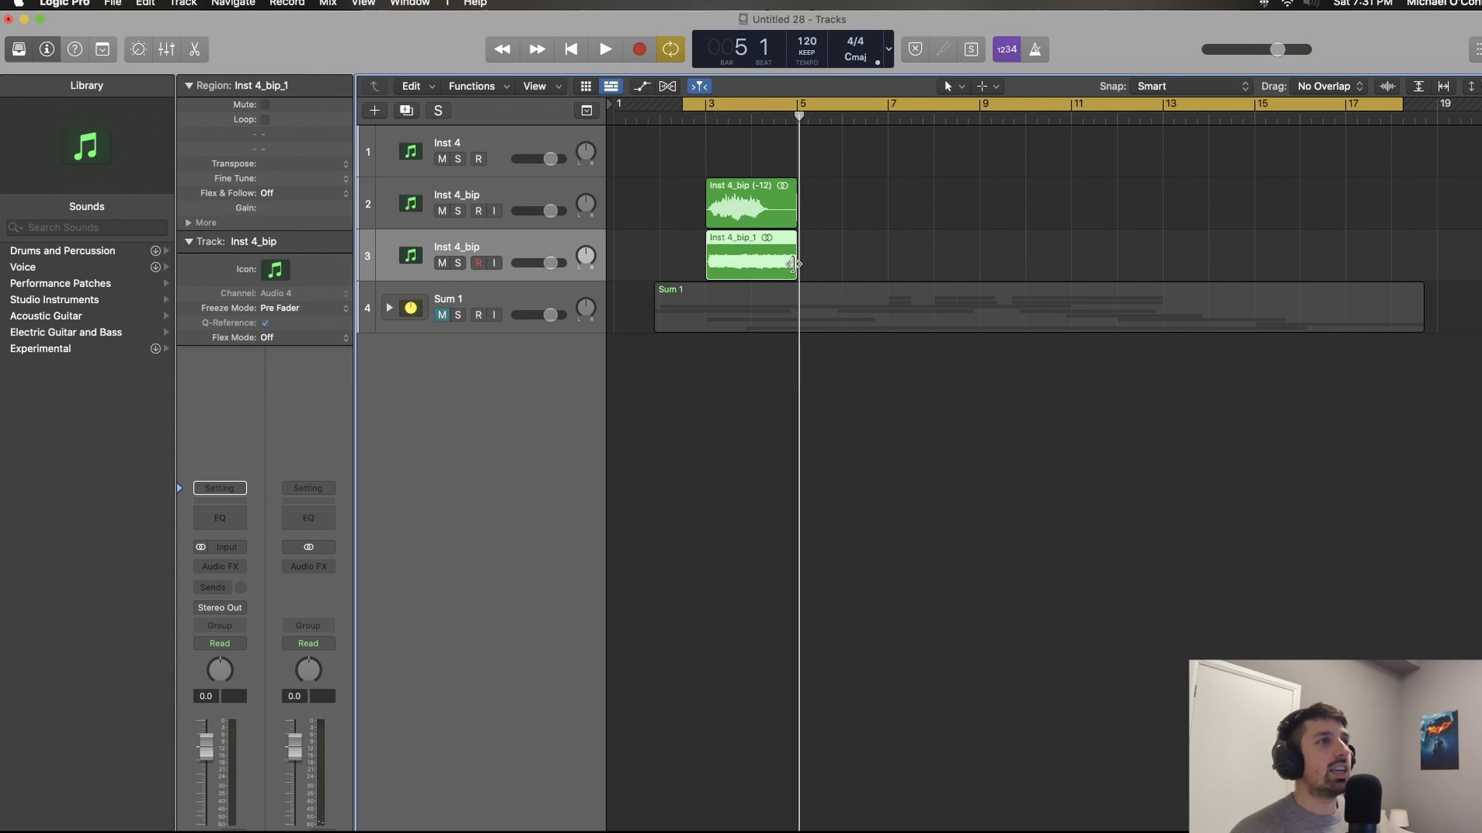
left_click(771, 213)
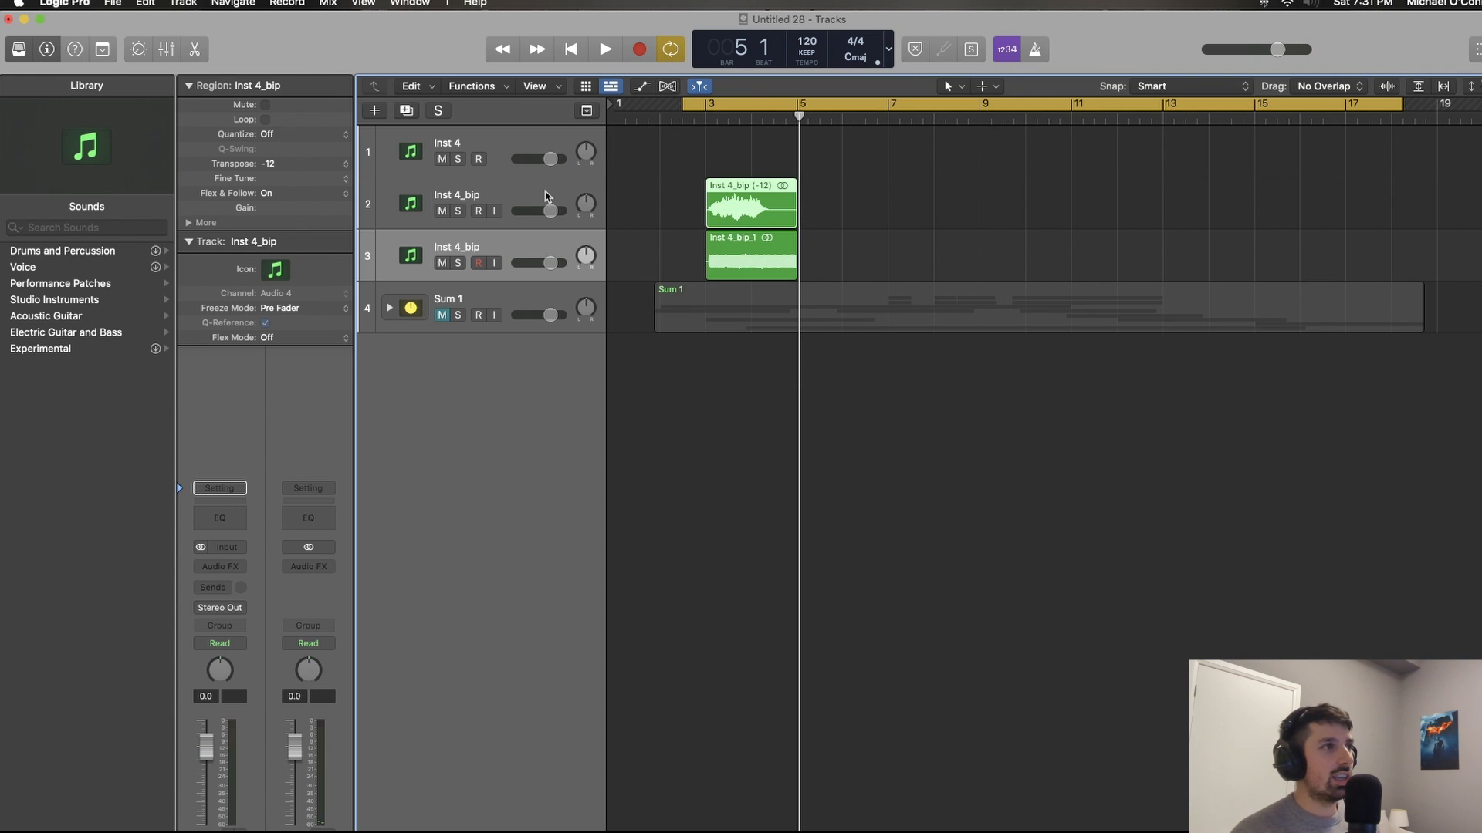
left_click(442, 211)
Step: Trim the newly bounced region to about one bar, starting slightly ahead of bar 3
left_click_drag(792, 266, 745, 267)
scroll(747, 262, "up", 10)
scroll(745, 267, "down", 2)
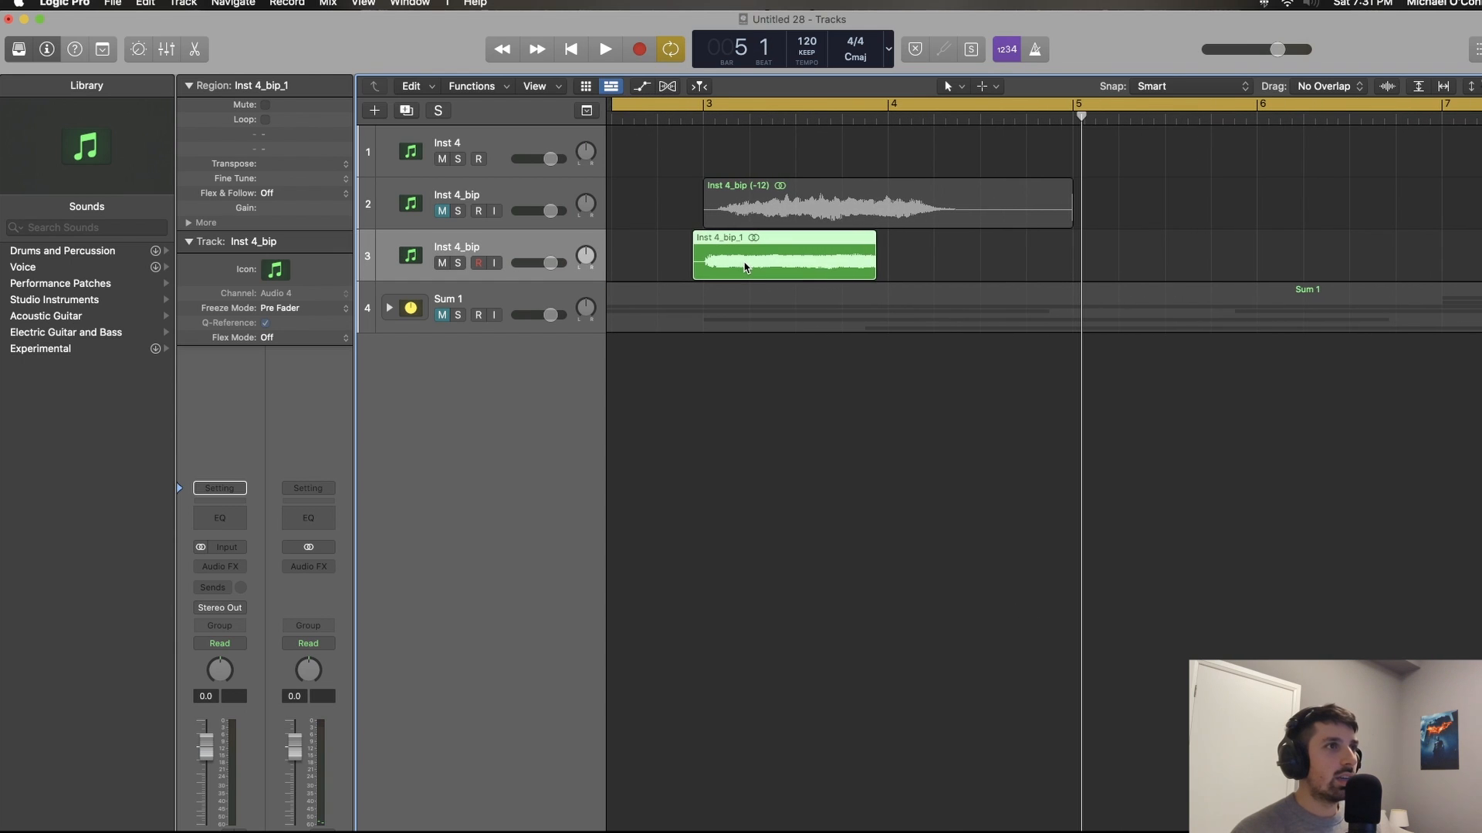
Step: Switch to the Fade Tool for the end of the trimmed region and play back the result
key("t")
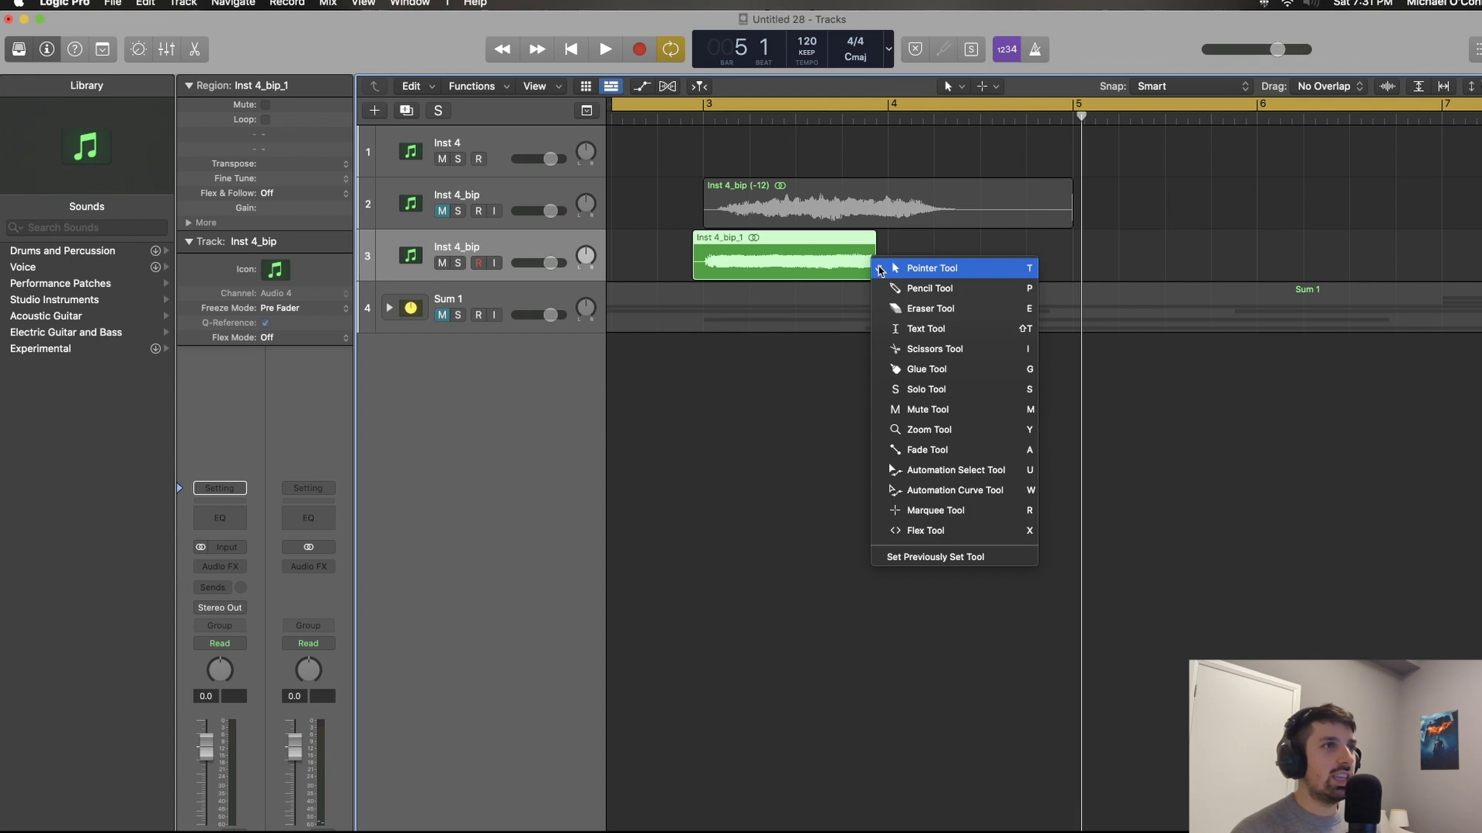
key("a")
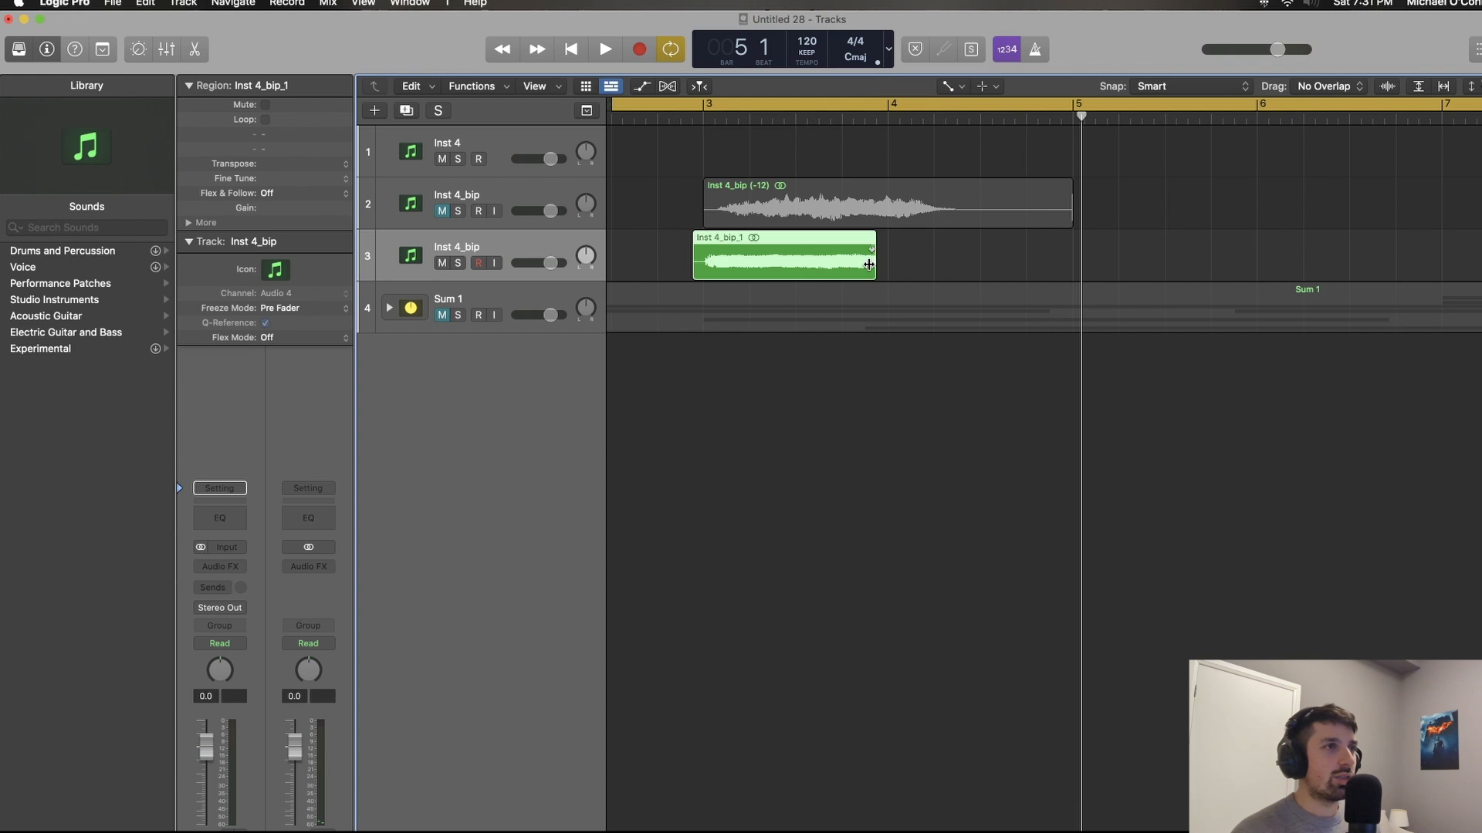
scroll(869, 265, "down", 4)
key("space")
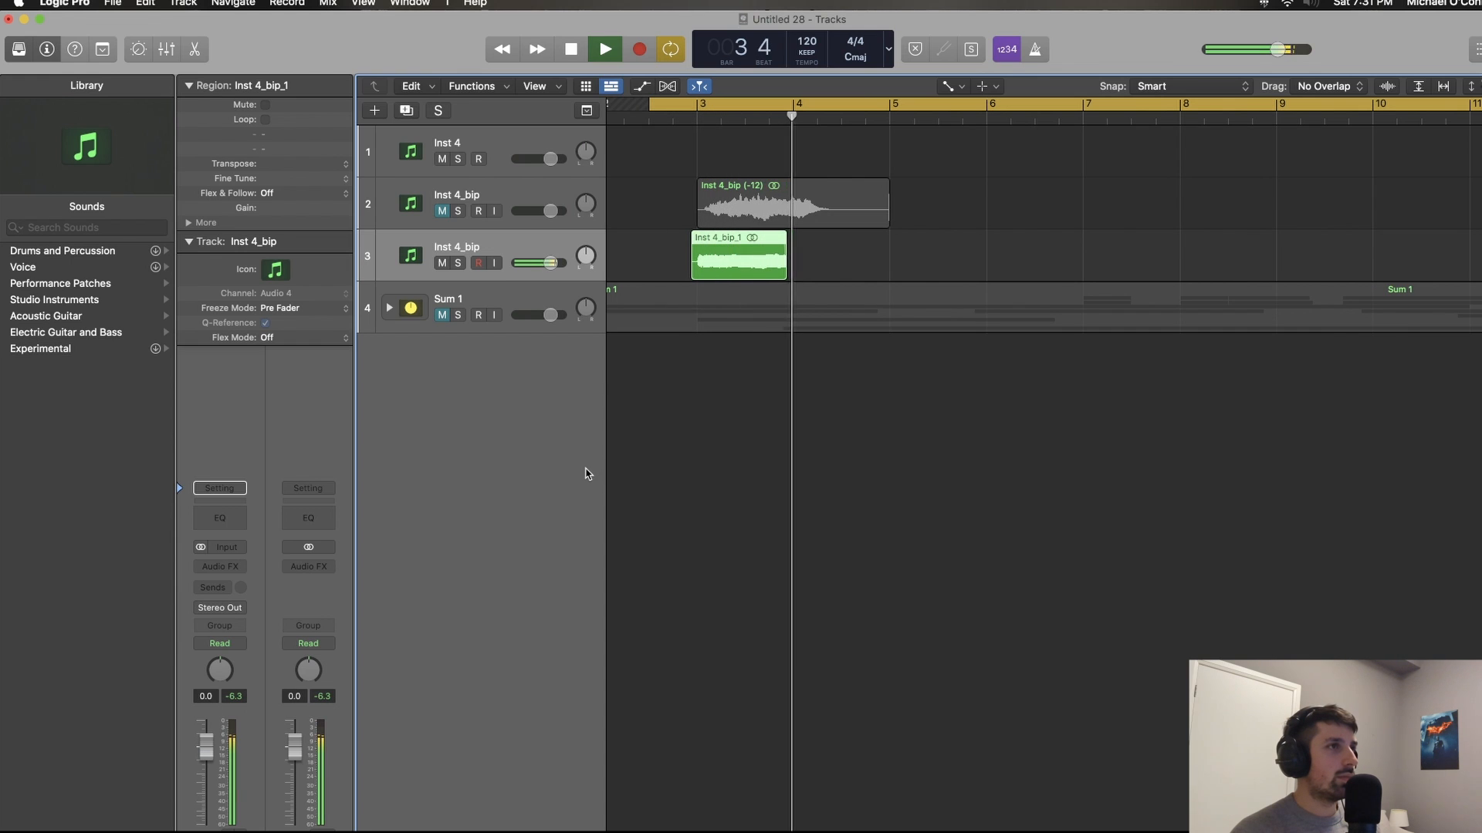
Step: Stop playback and return from the Fade Tool to the Pointer tool
key("space")
key("t")
key("t")
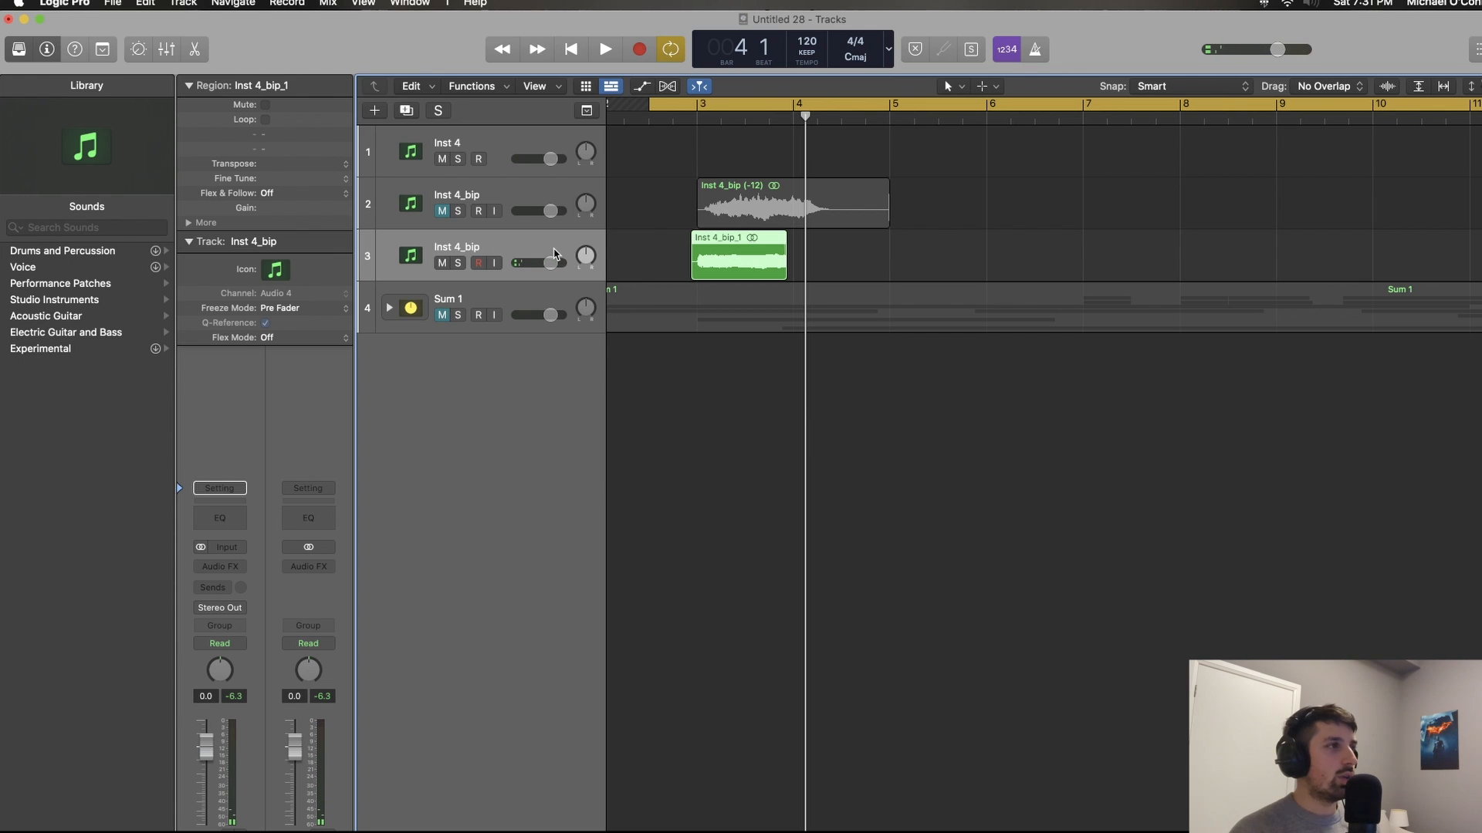
Step: Insert a stereo ValhallaRoom reverb on the trimmed region's track, set its Mix to 72.8%, and listen to the result
left_click(230, 561)
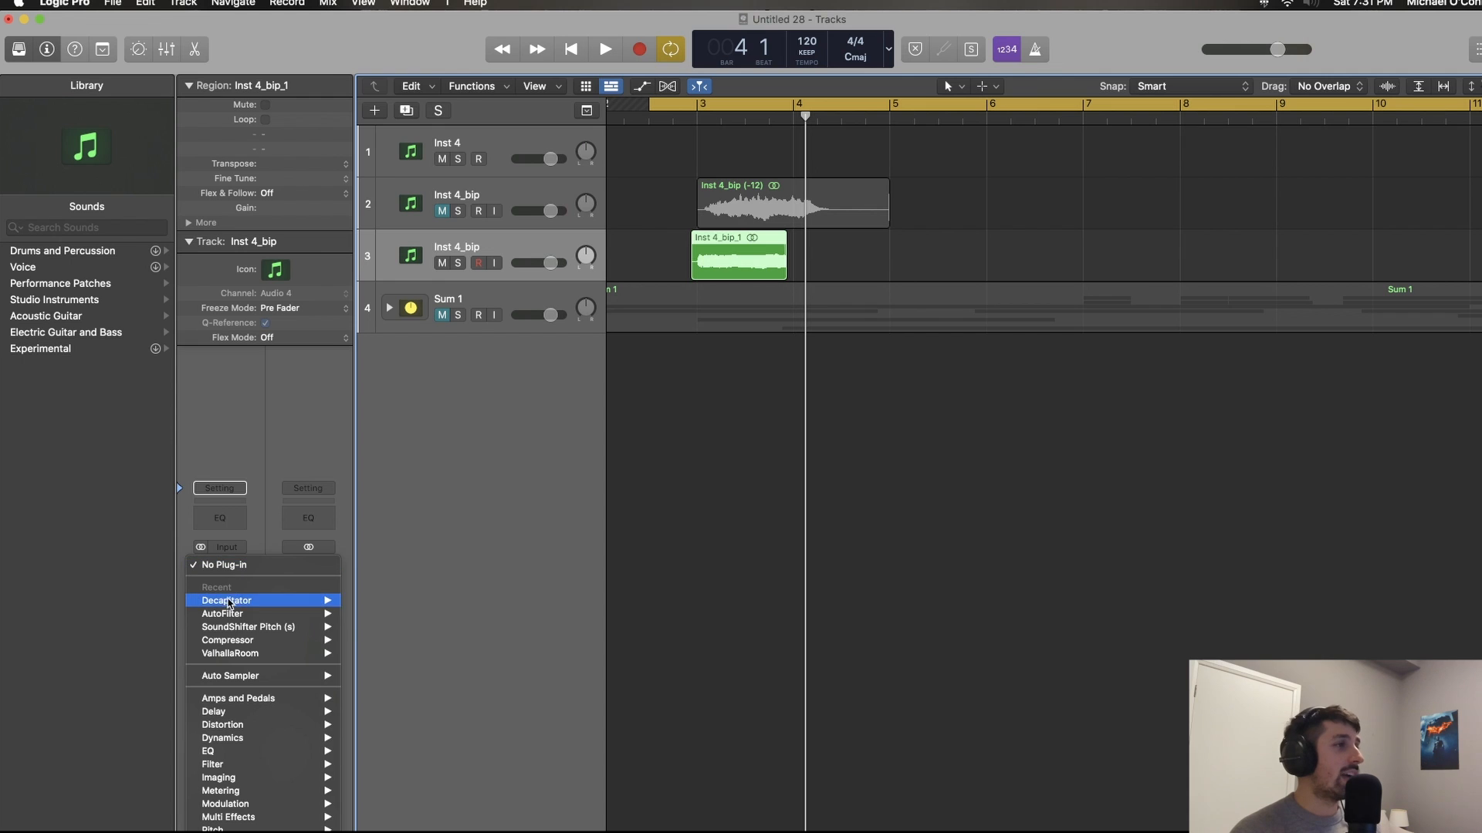
mouse_move(247, 642)
mouse_move(298, 655)
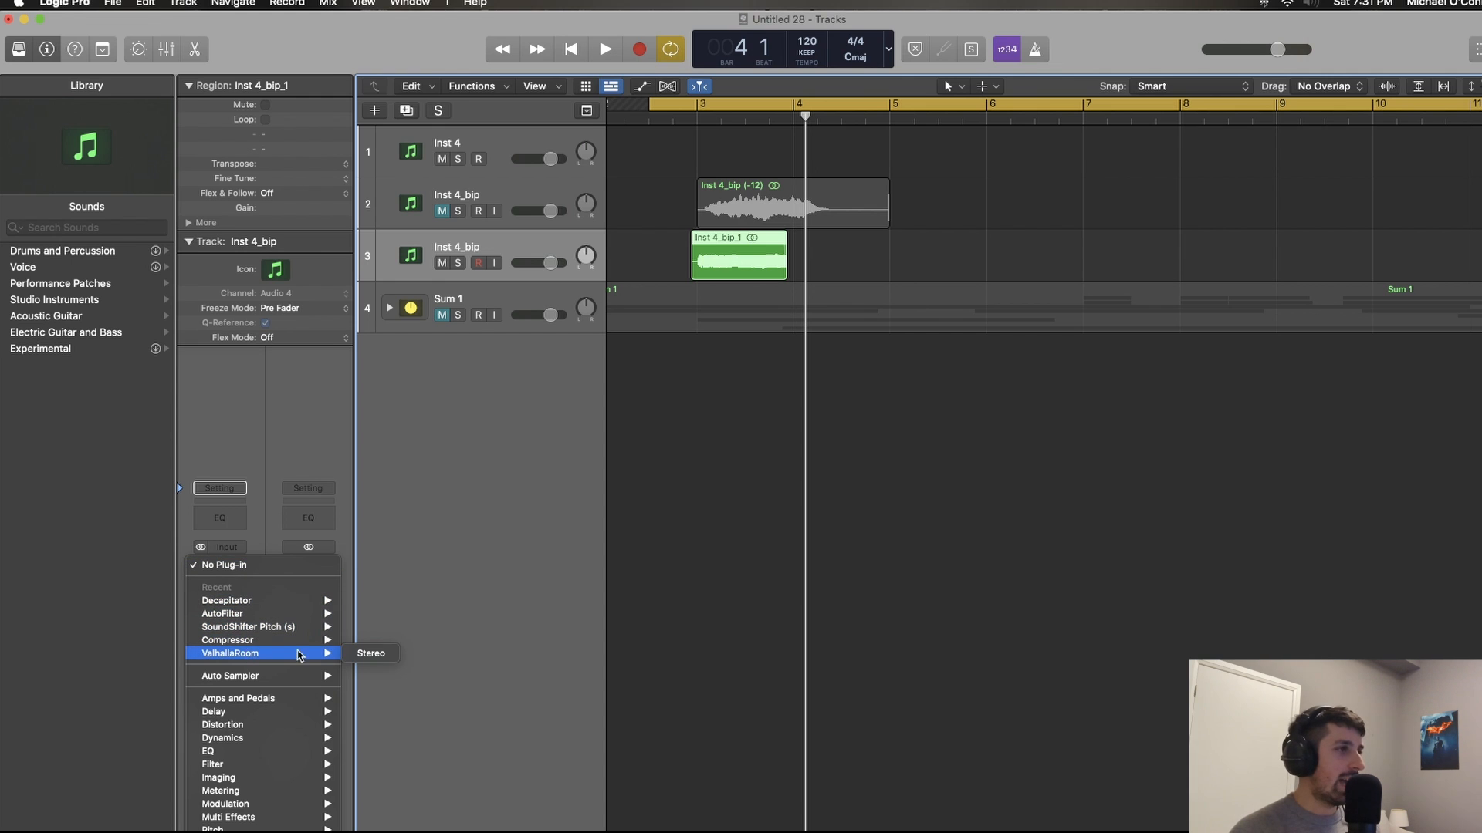
left_click(360, 655)
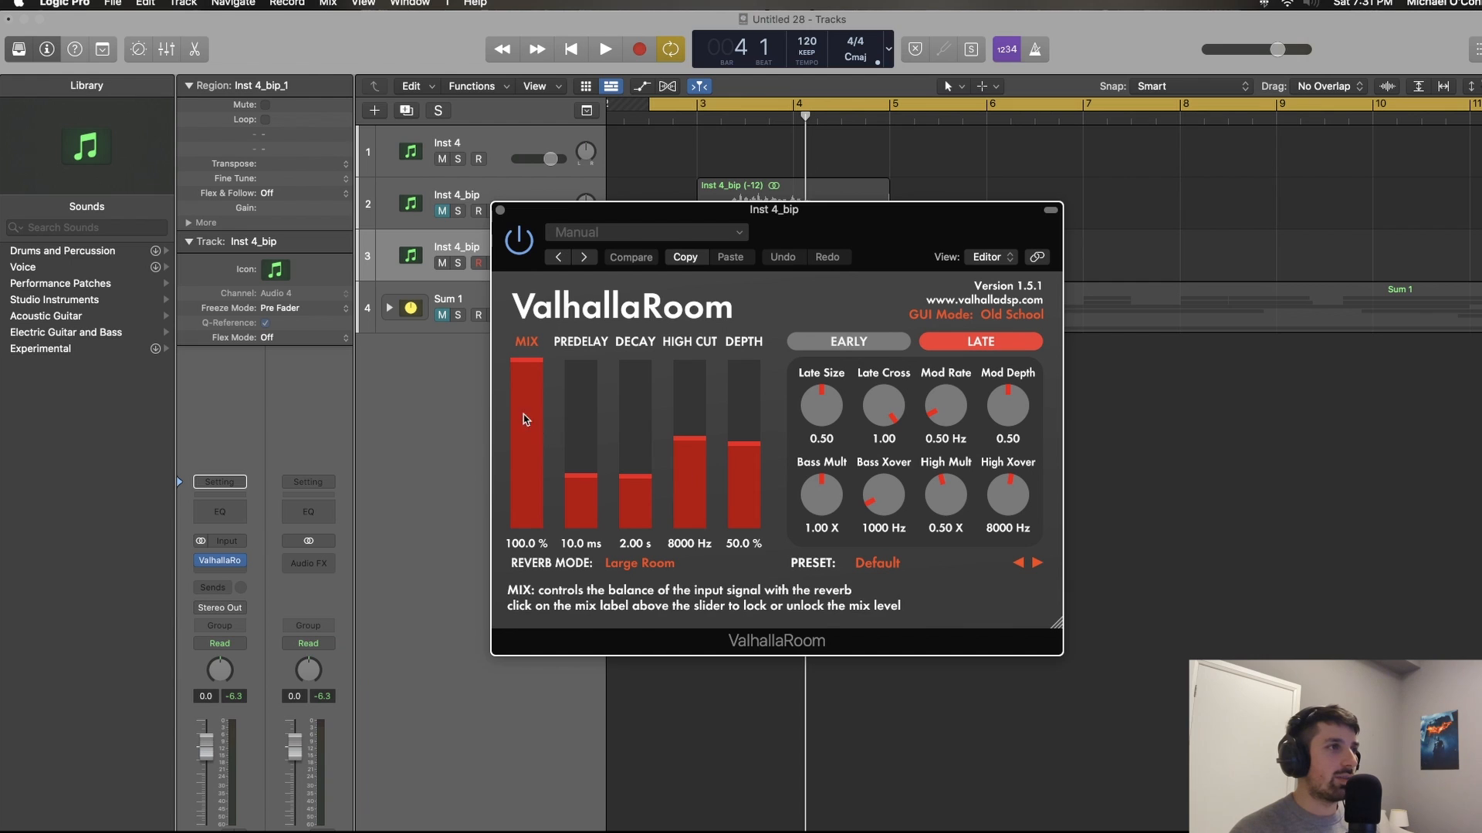
left_click_drag(526, 362, 526, 404)
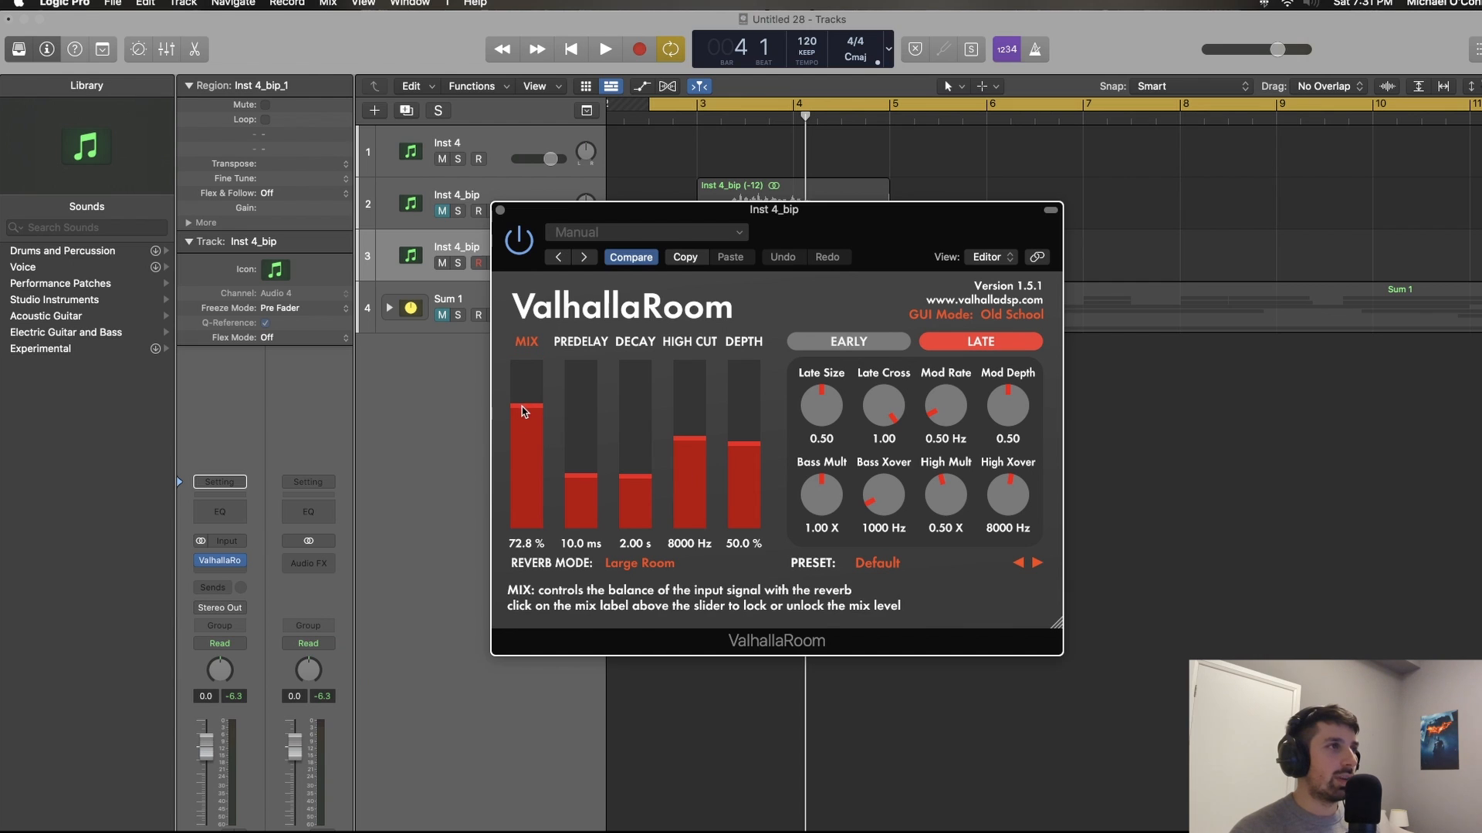
left_click(501, 211)
key("space")
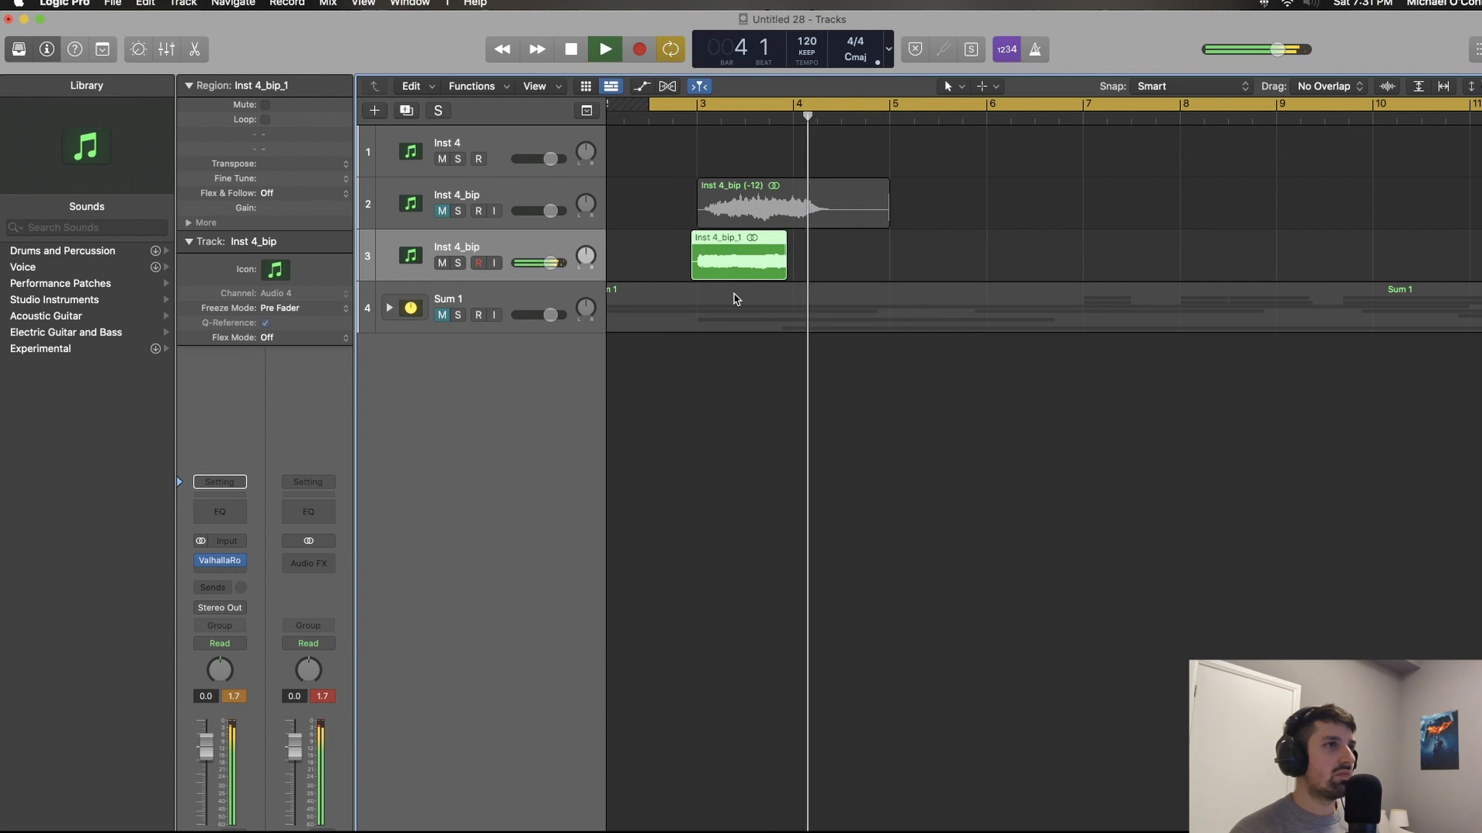
key("space")
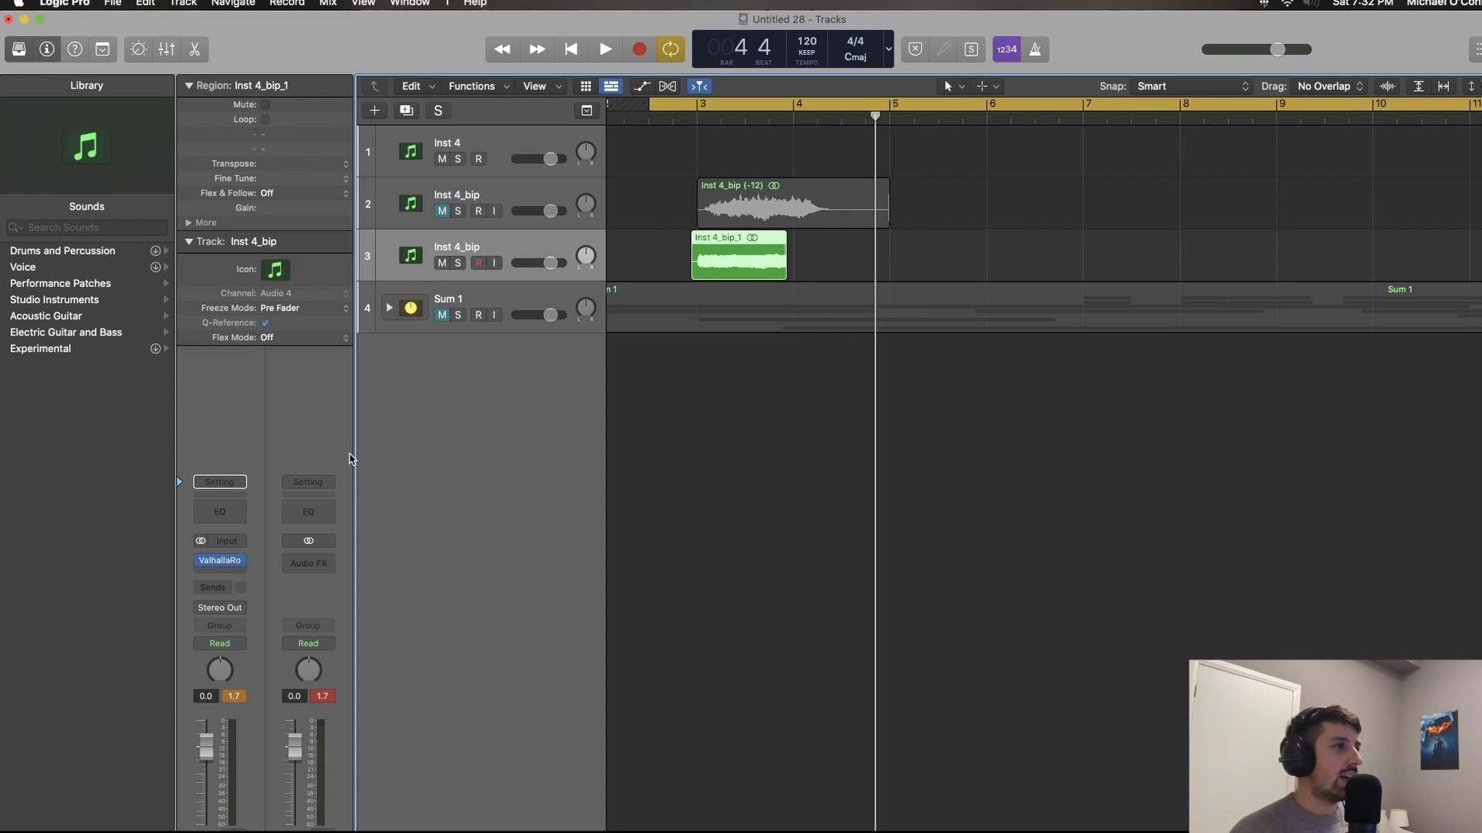
Step: Add a Compressor after ValhallaRoom, raise its Make Up gain slightly, and turn up its output Distortion
left_click(240, 560)
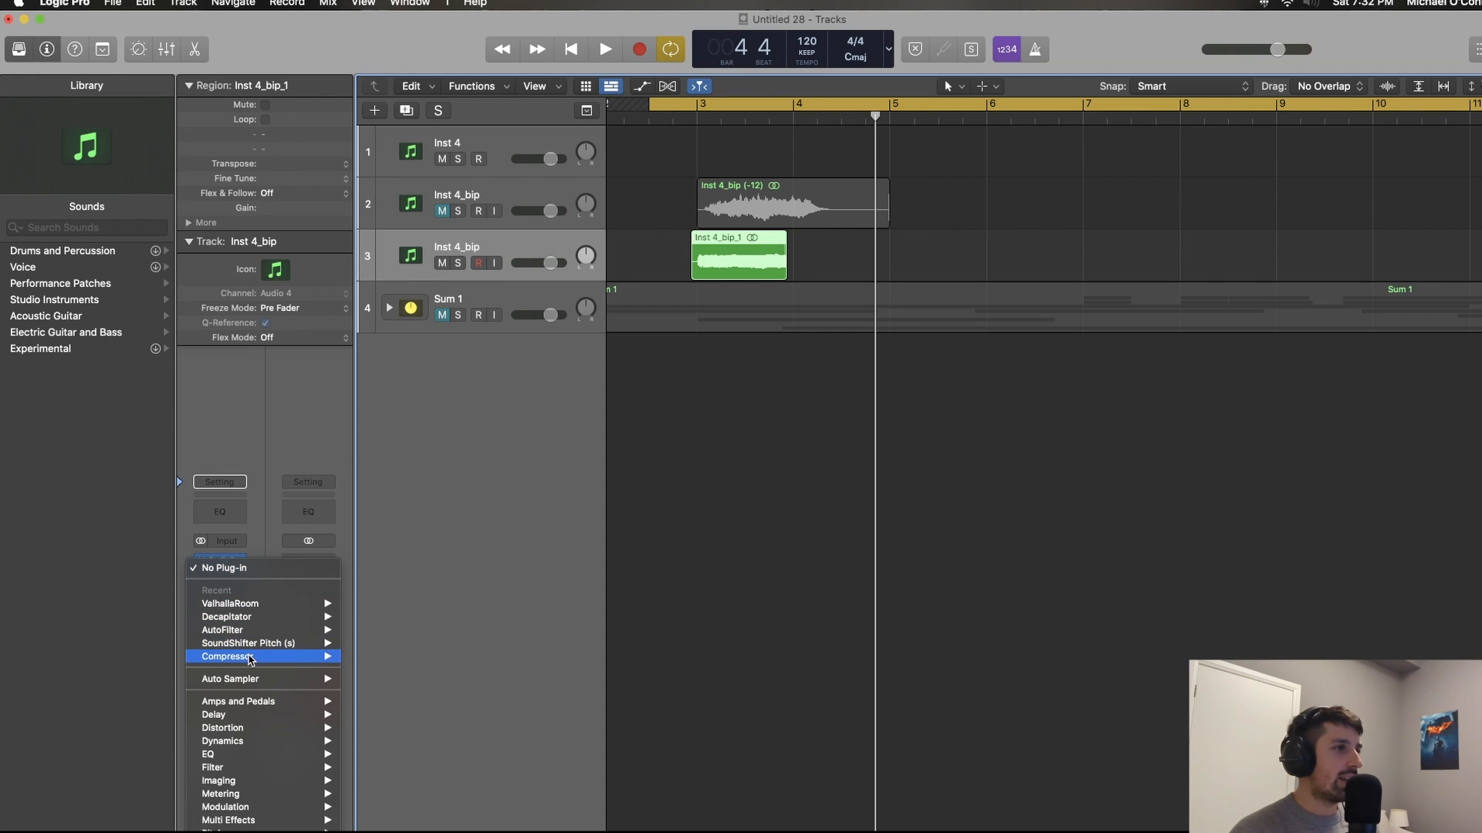
mouse_move(249, 657)
left_click(374, 657)
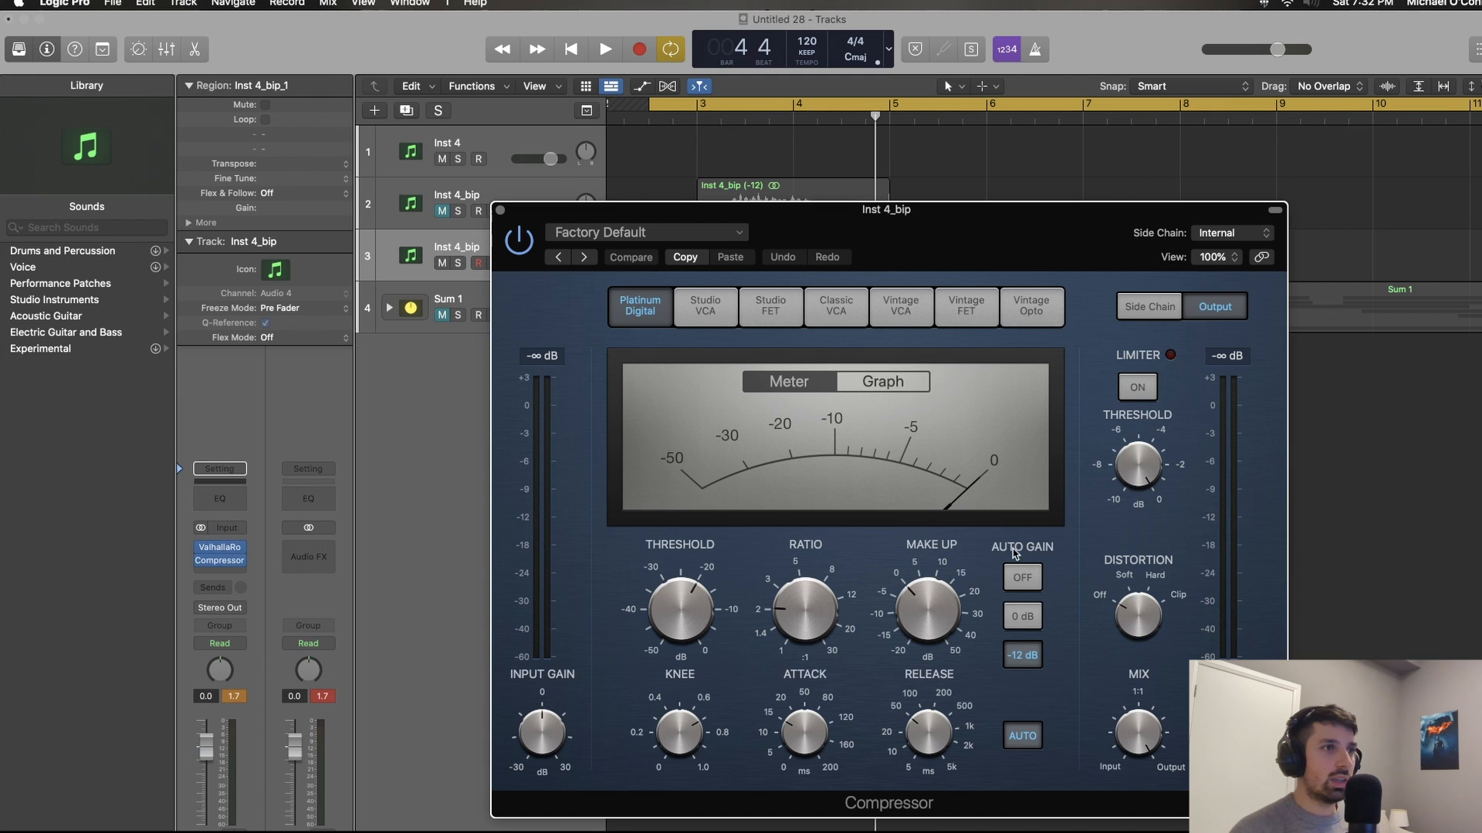
left_click_drag(939, 606, 939, 596)
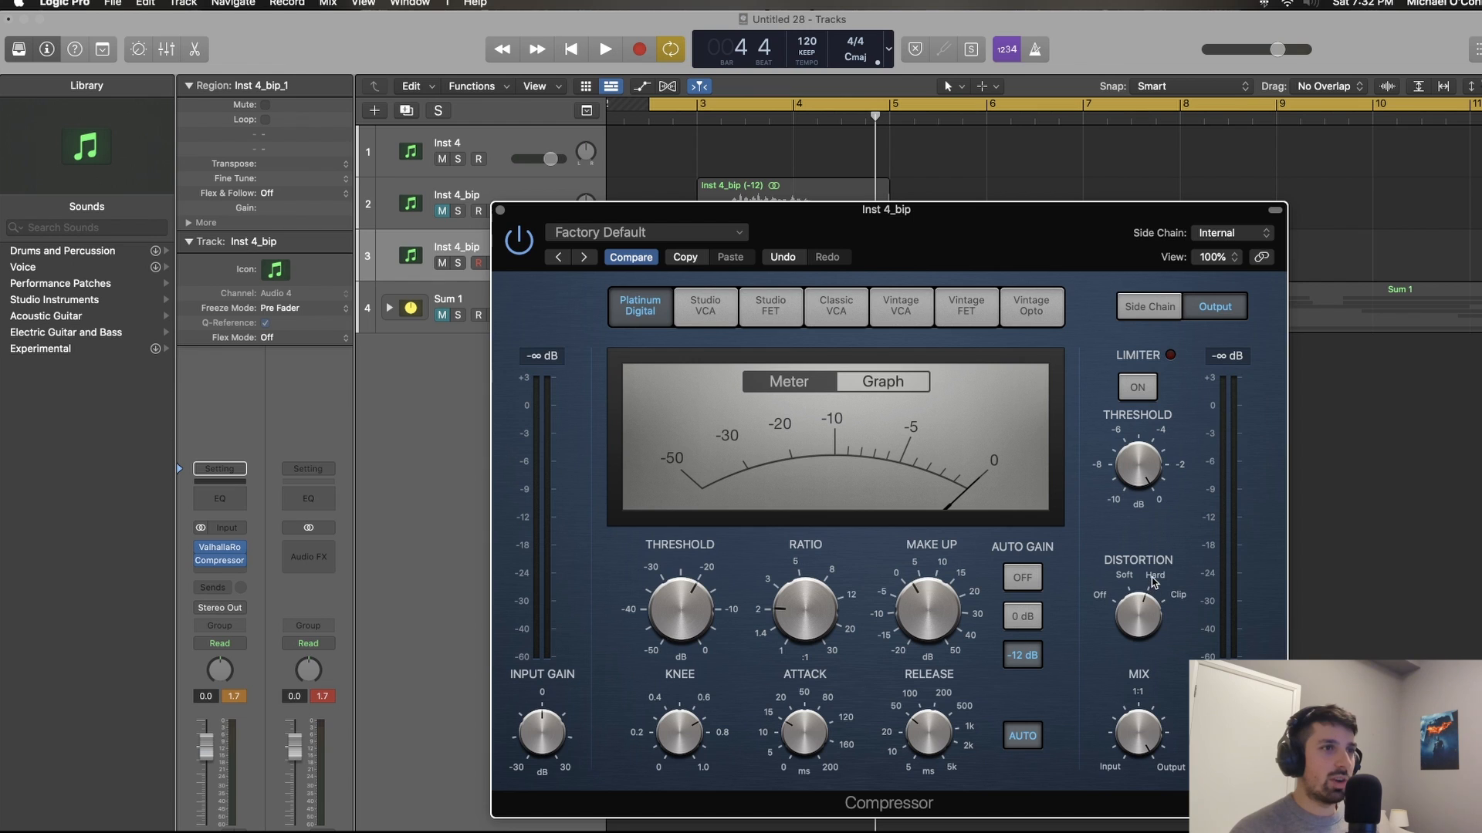
left_click(500, 209)
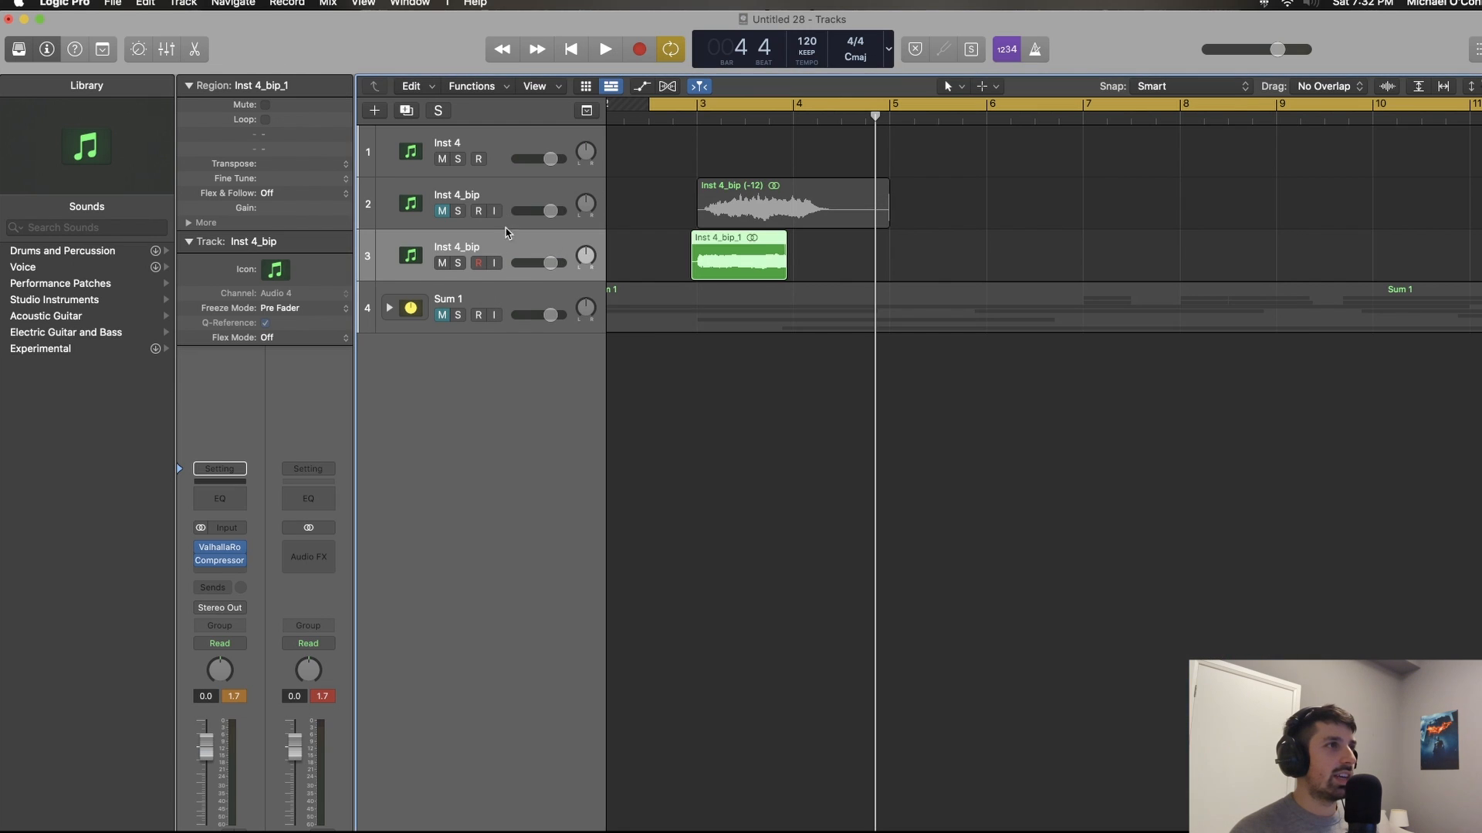
Step: Lower the processed horn track's volume to -1.9 dB while listening, and replay the compressed reverb sound
key("space")
left_click_drag(544, 263, 529, 268)
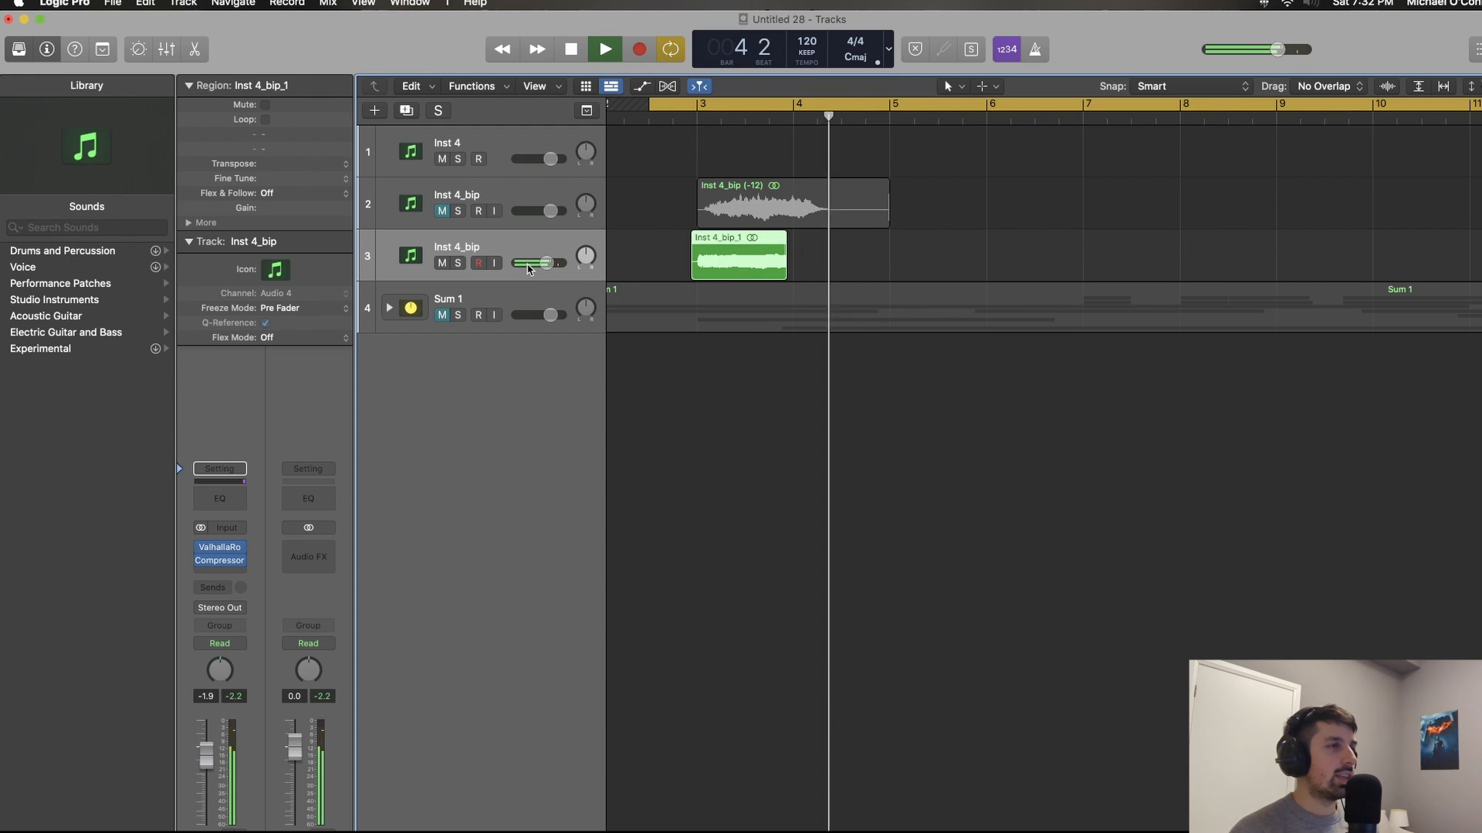
key("space")
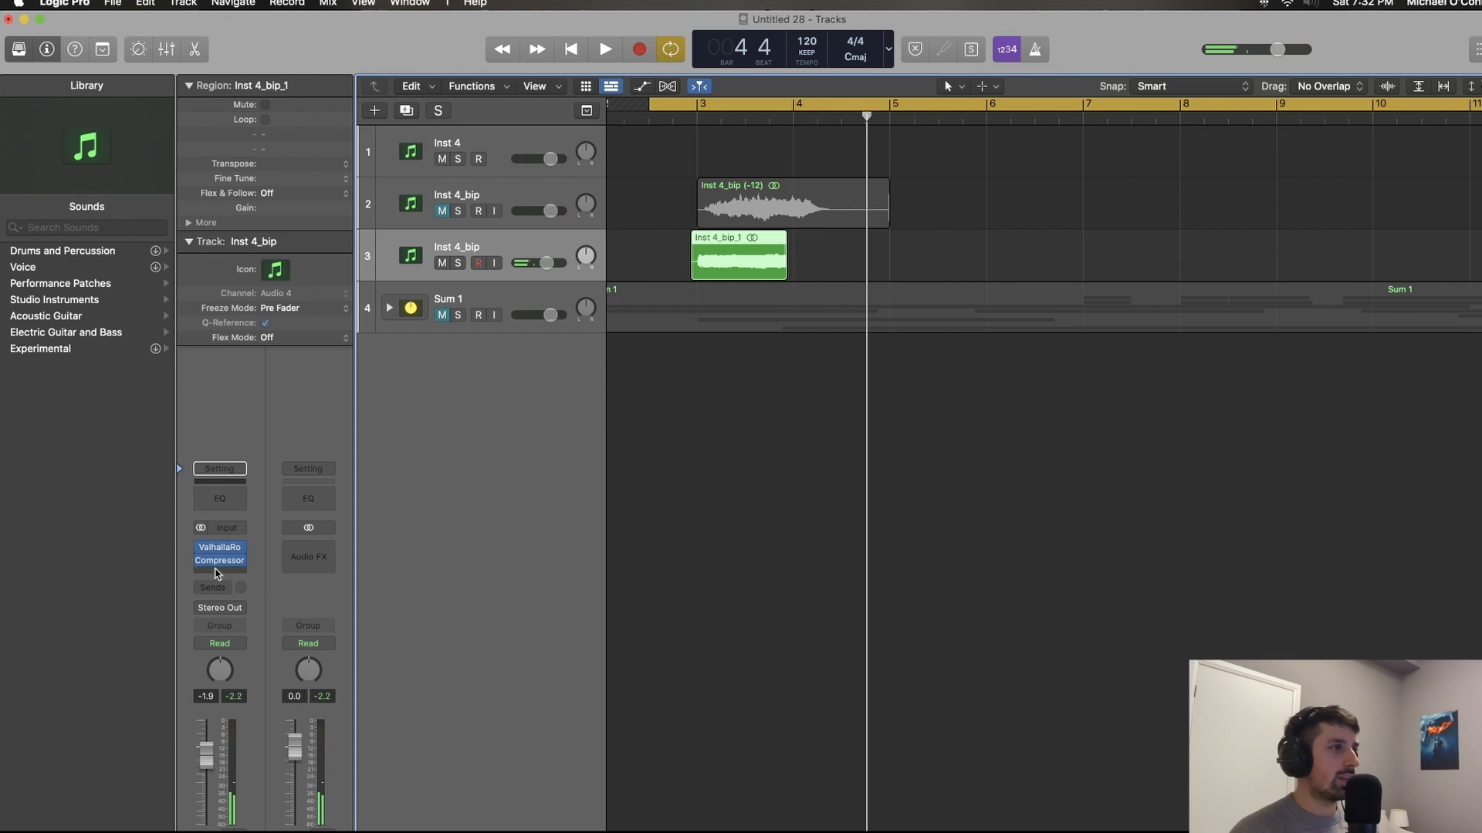
mouse_move(205, 563)
key("space")
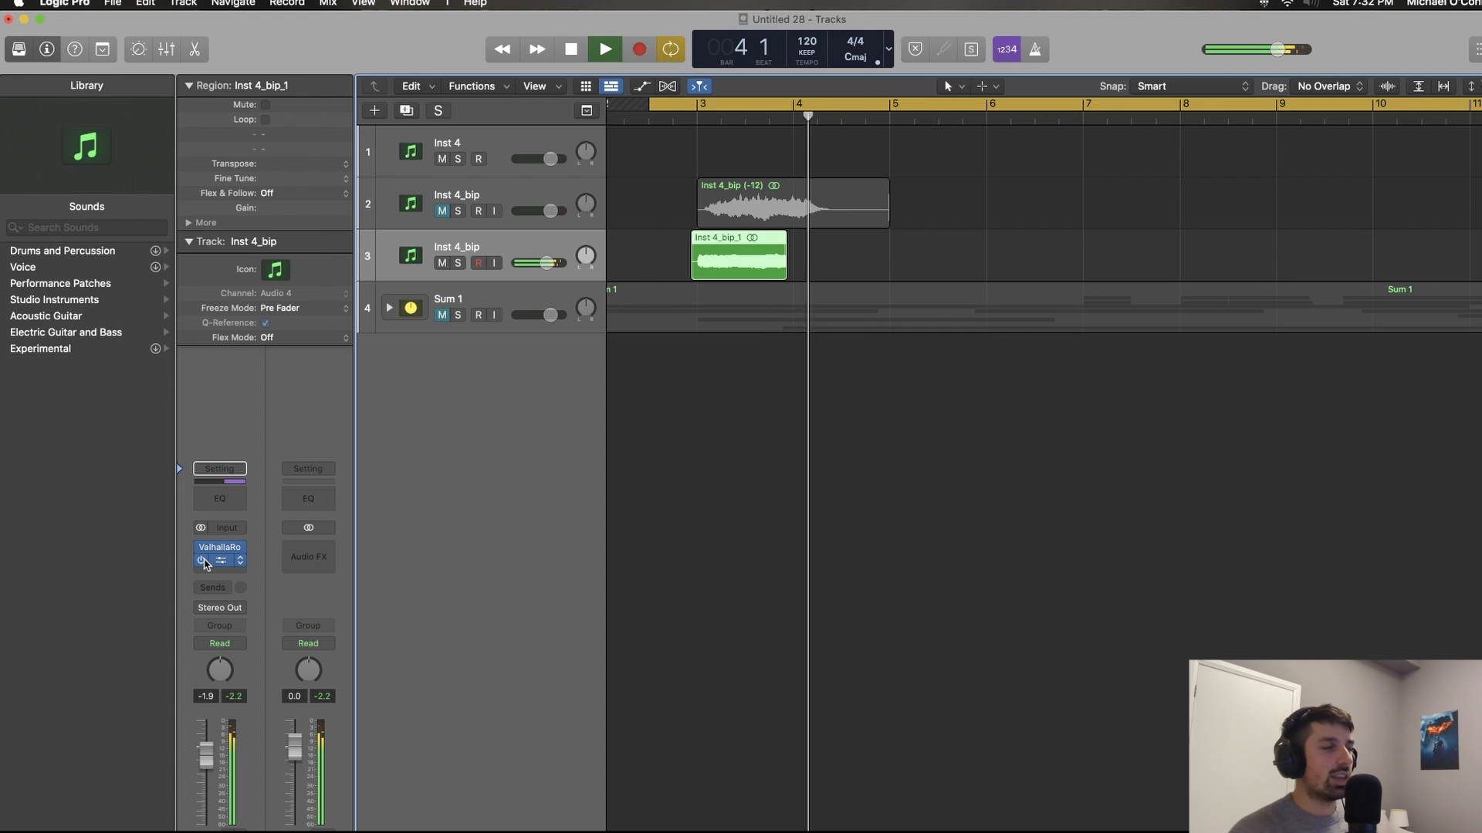
key("space")
Step: Rename the third track as Braam
scroll(592, 436, "down", 1)
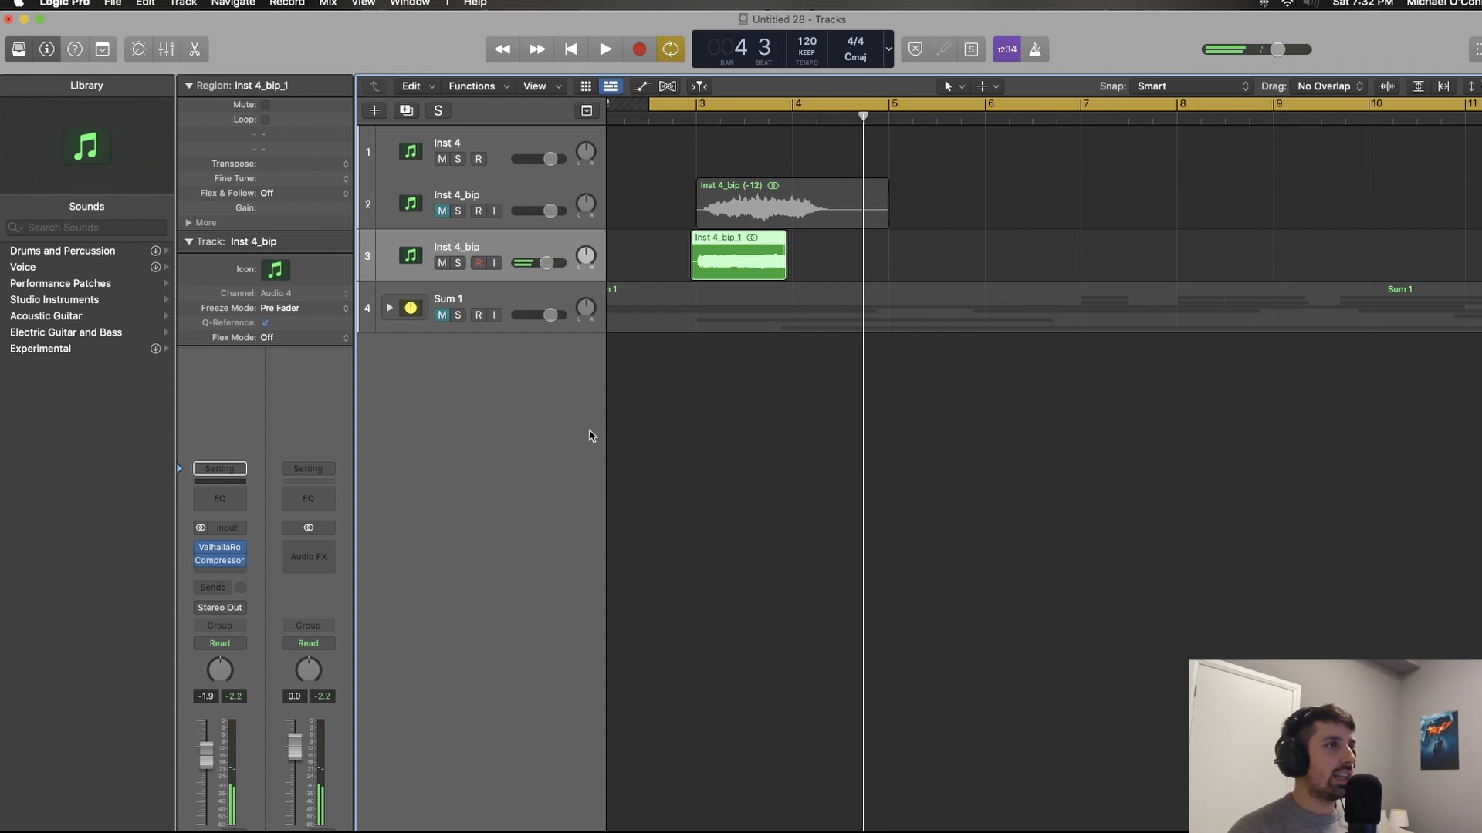
double_click(535, 247)
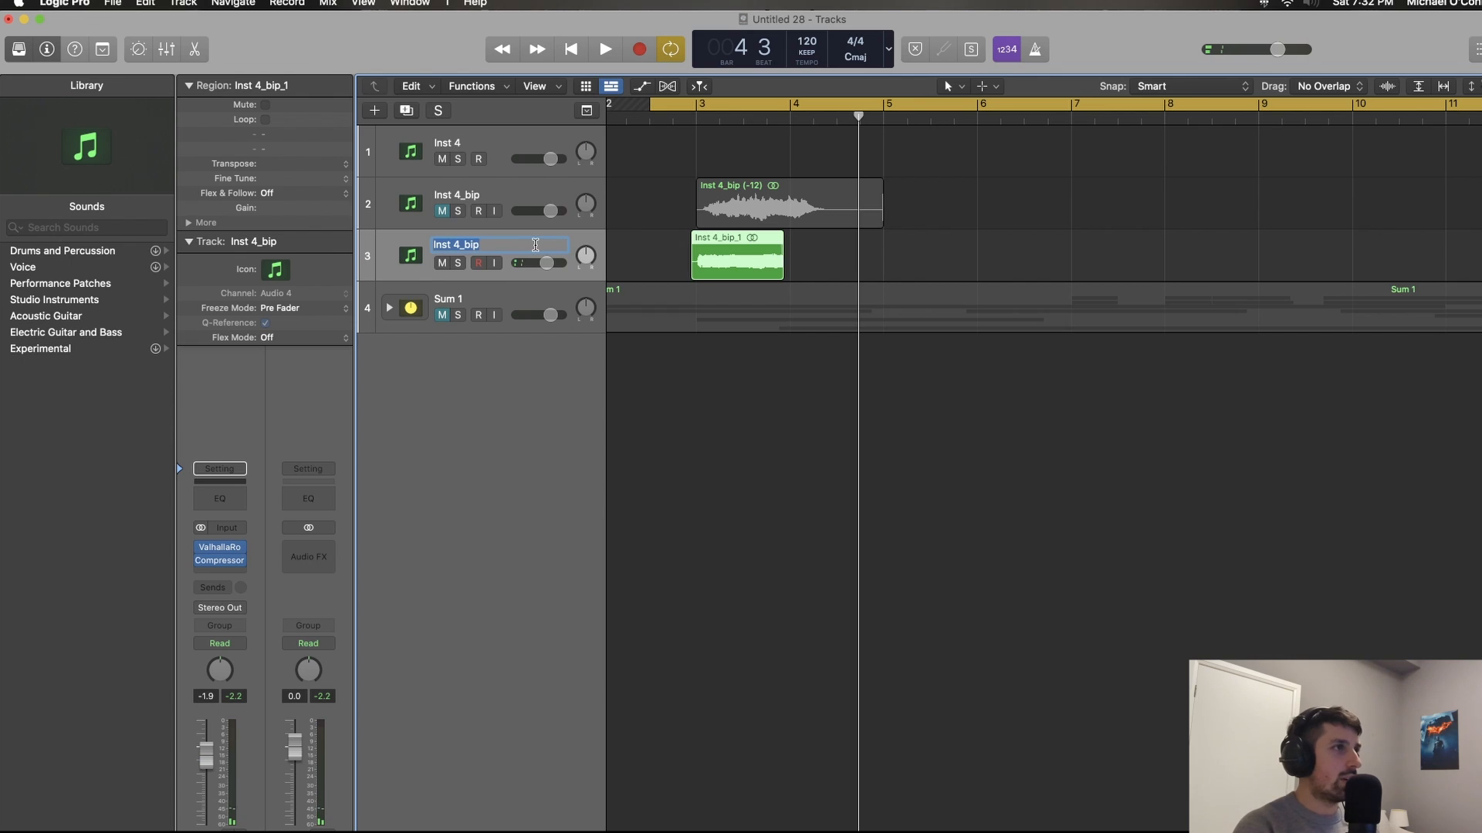
type("Braam")
key("Return")
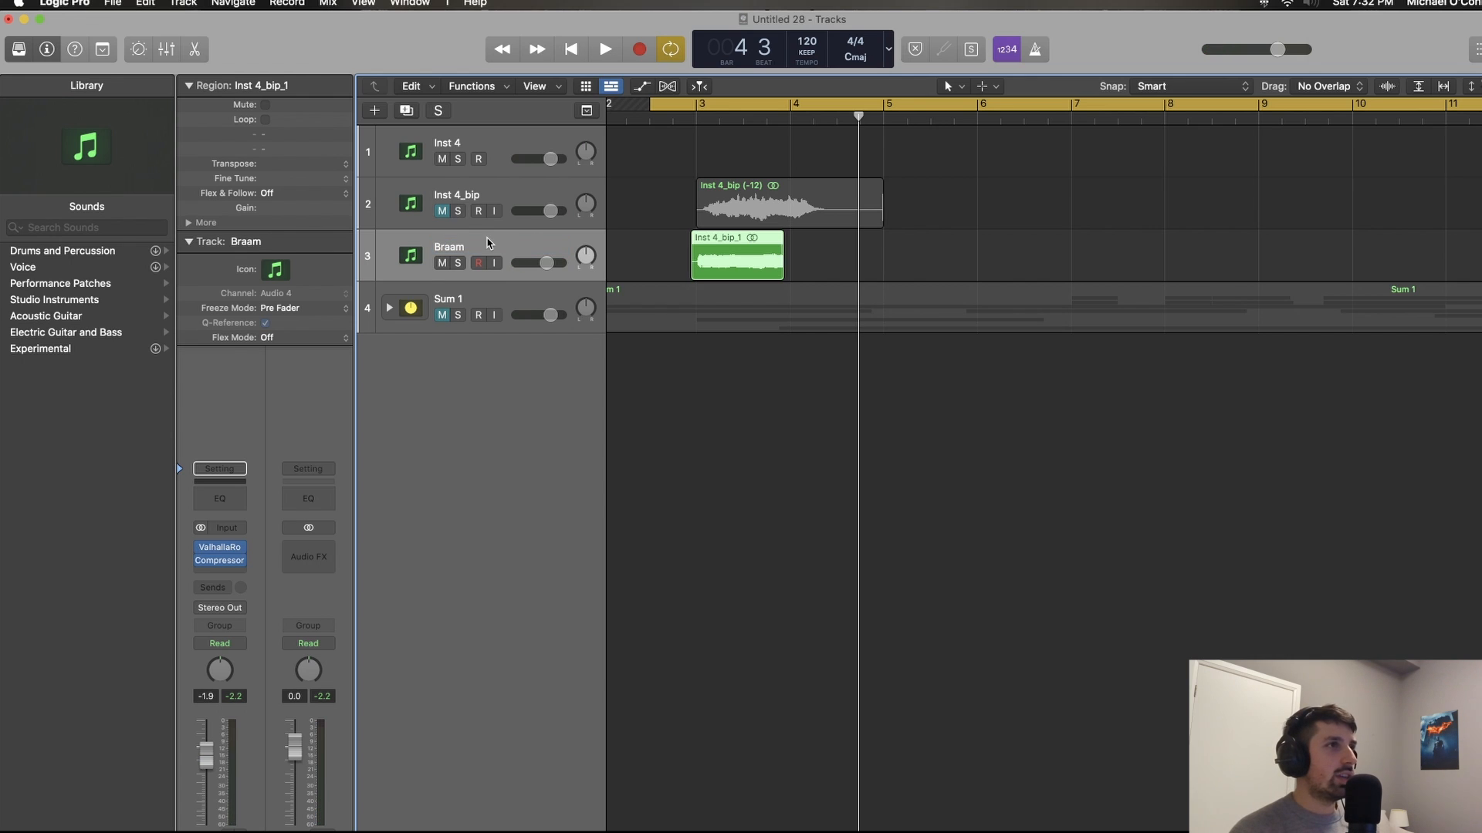
Step: Insert a stereo SoundShifter Pitch (s) after the Compressor on the Braam track and move its window clear of the regions
left_click(246, 575)
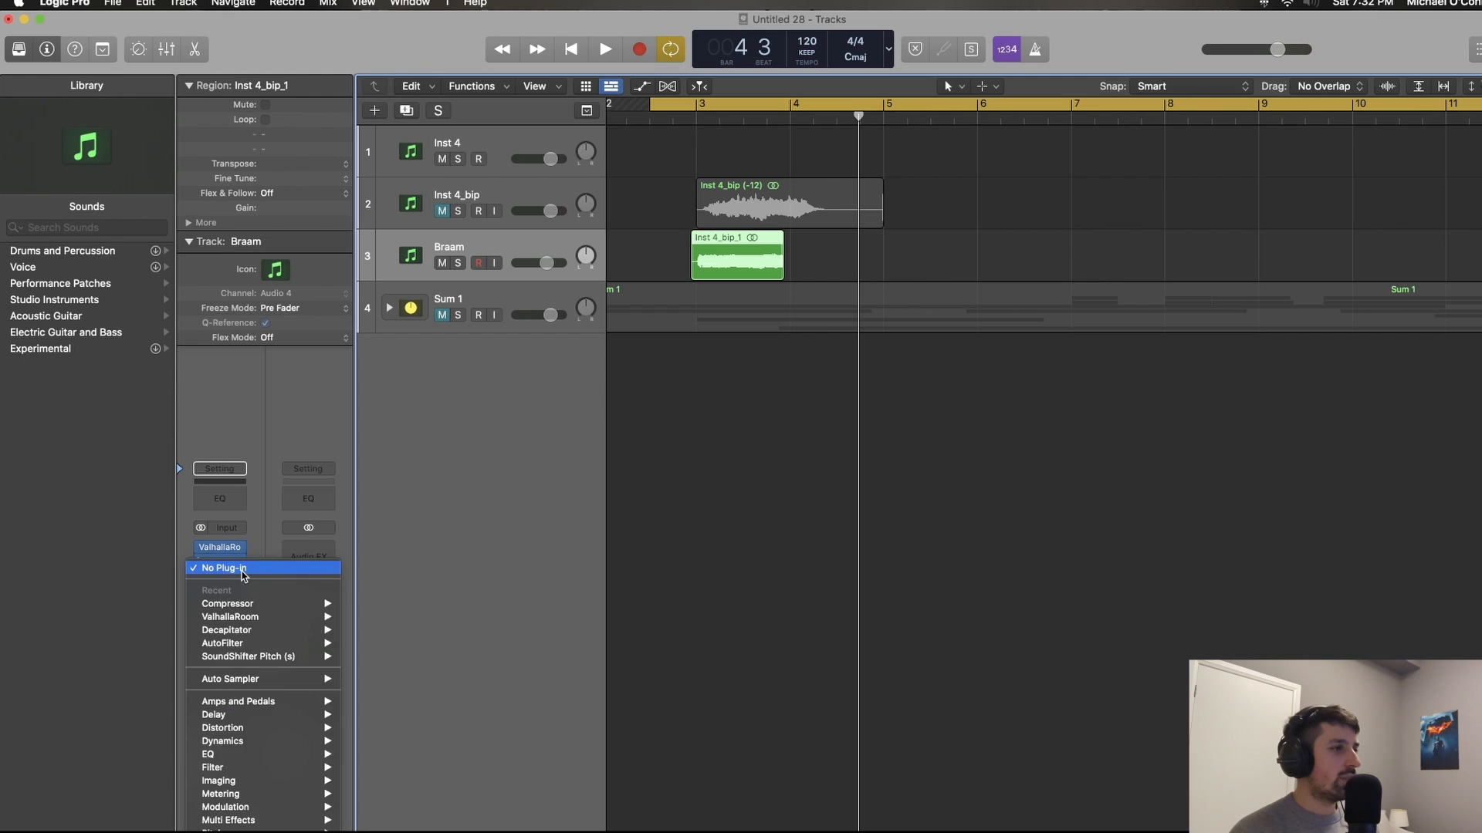
mouse_move(231, 832)
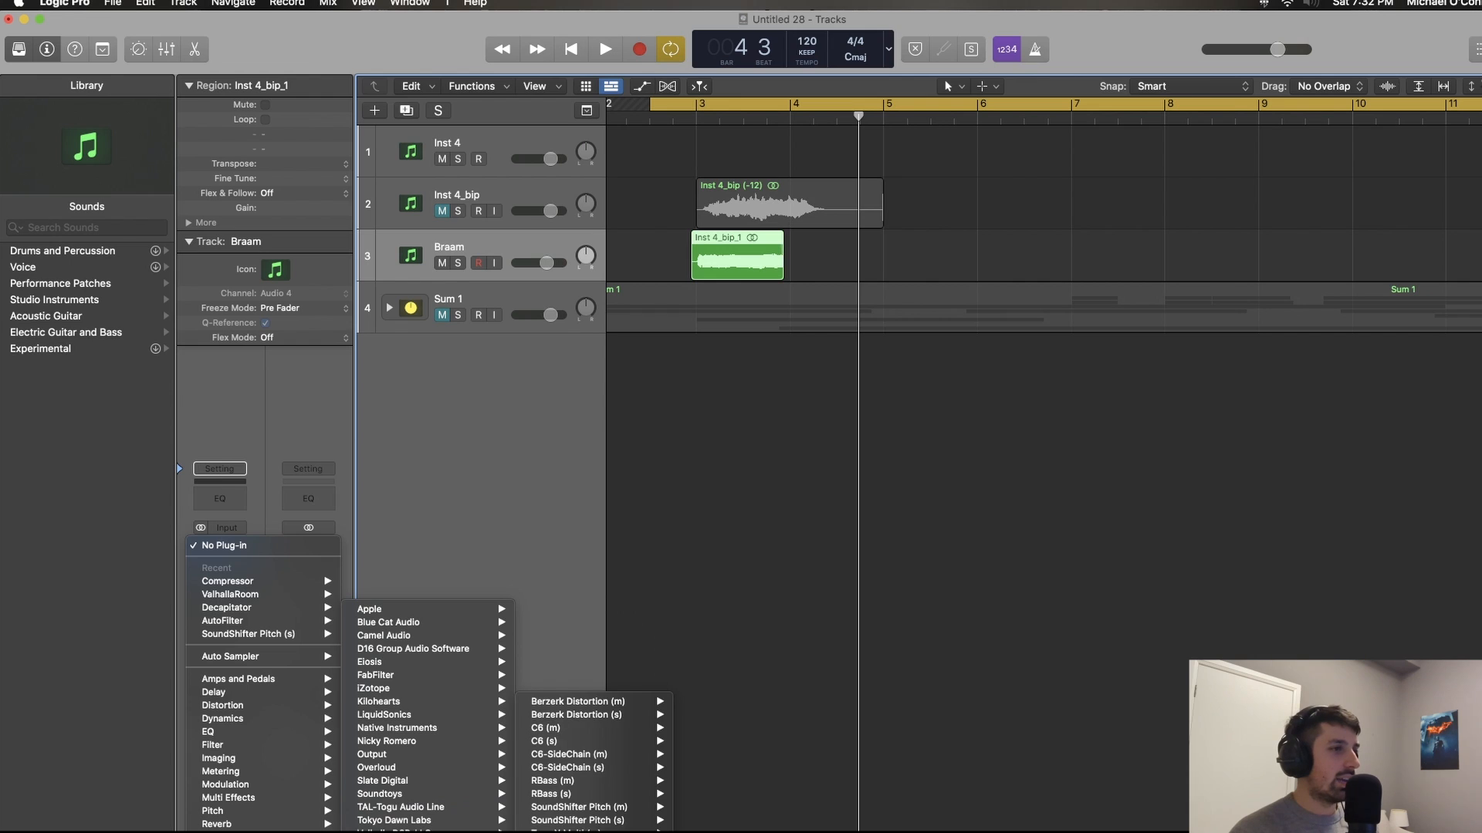
mouse_move(432, 832)
mouse_move(590, 821)
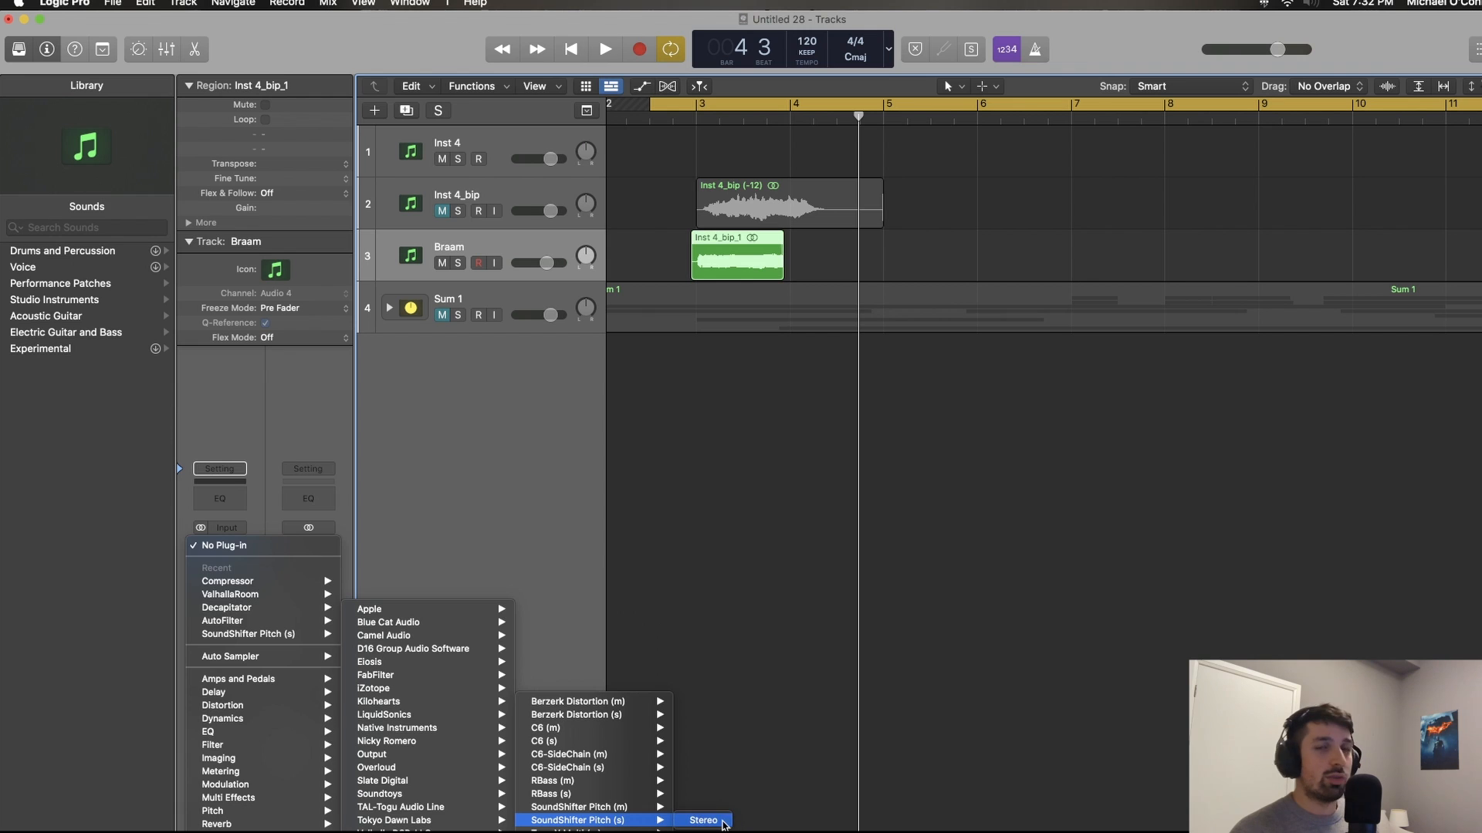
left_click(726, 824)
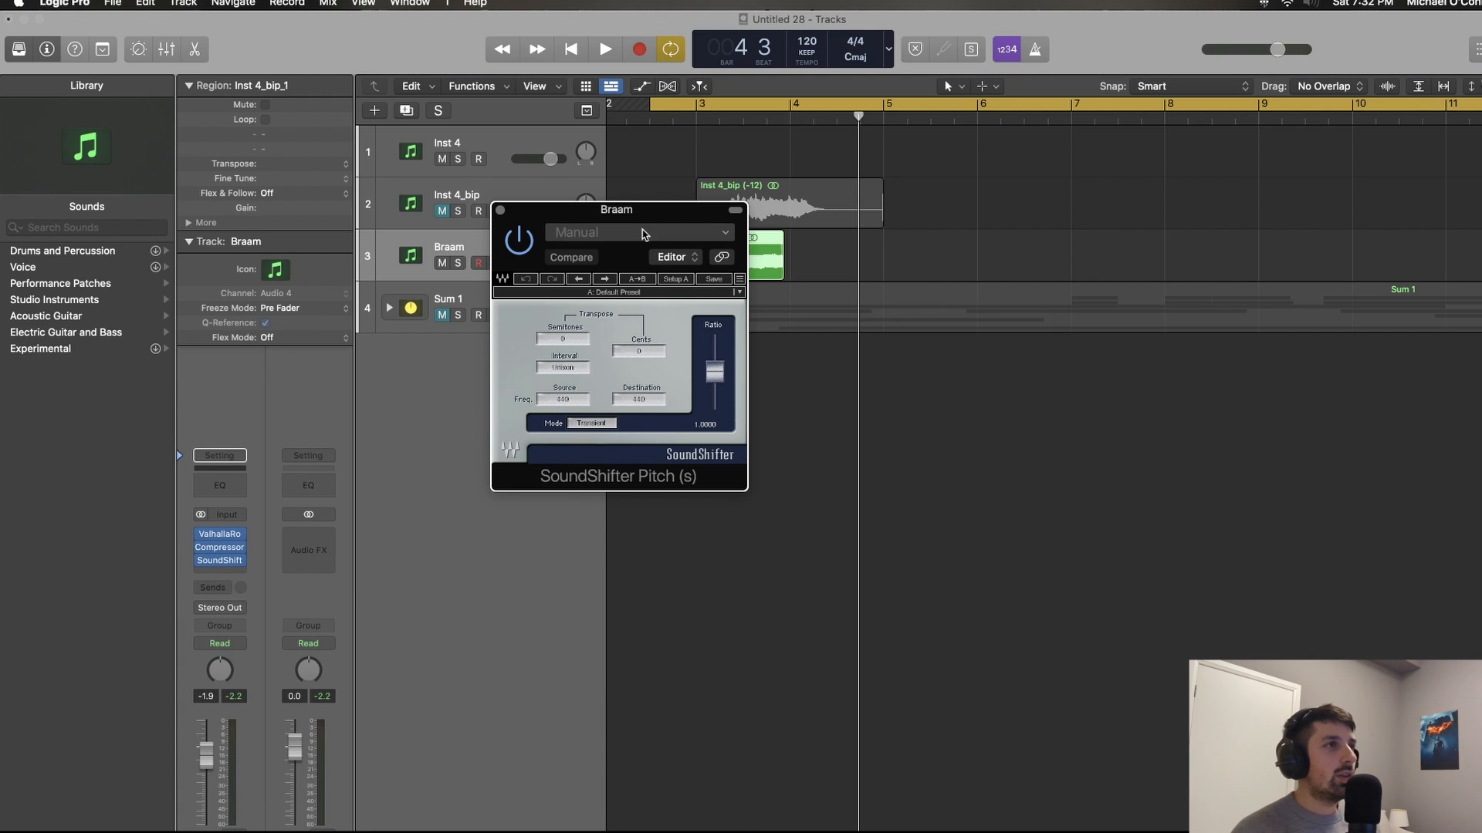
left_click_drag(641, 214, 1329, 206)
Step: Show track automation and set the Braam track's automation mode to Touch
key("a")
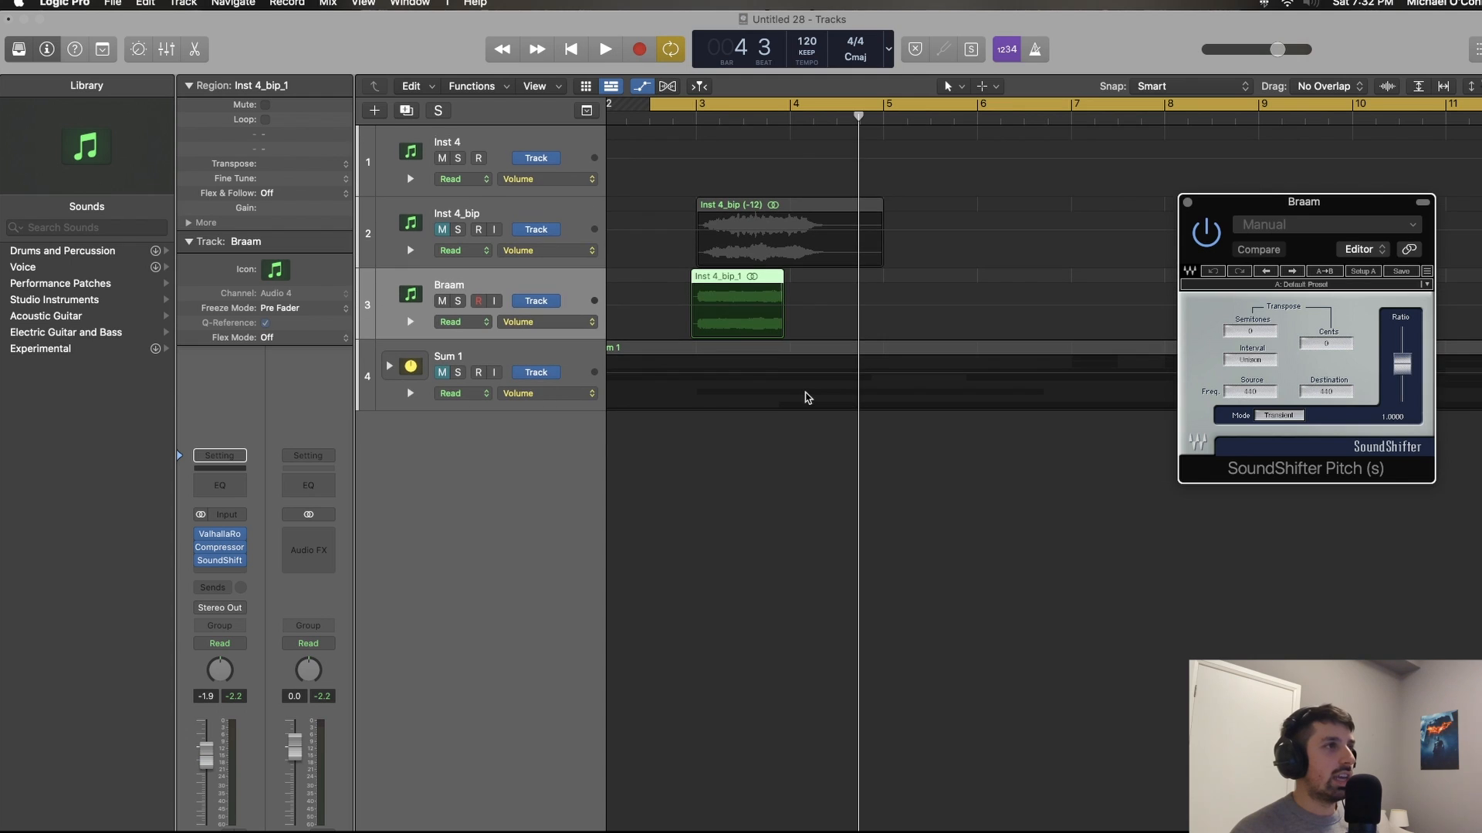
left_click(467, 322)
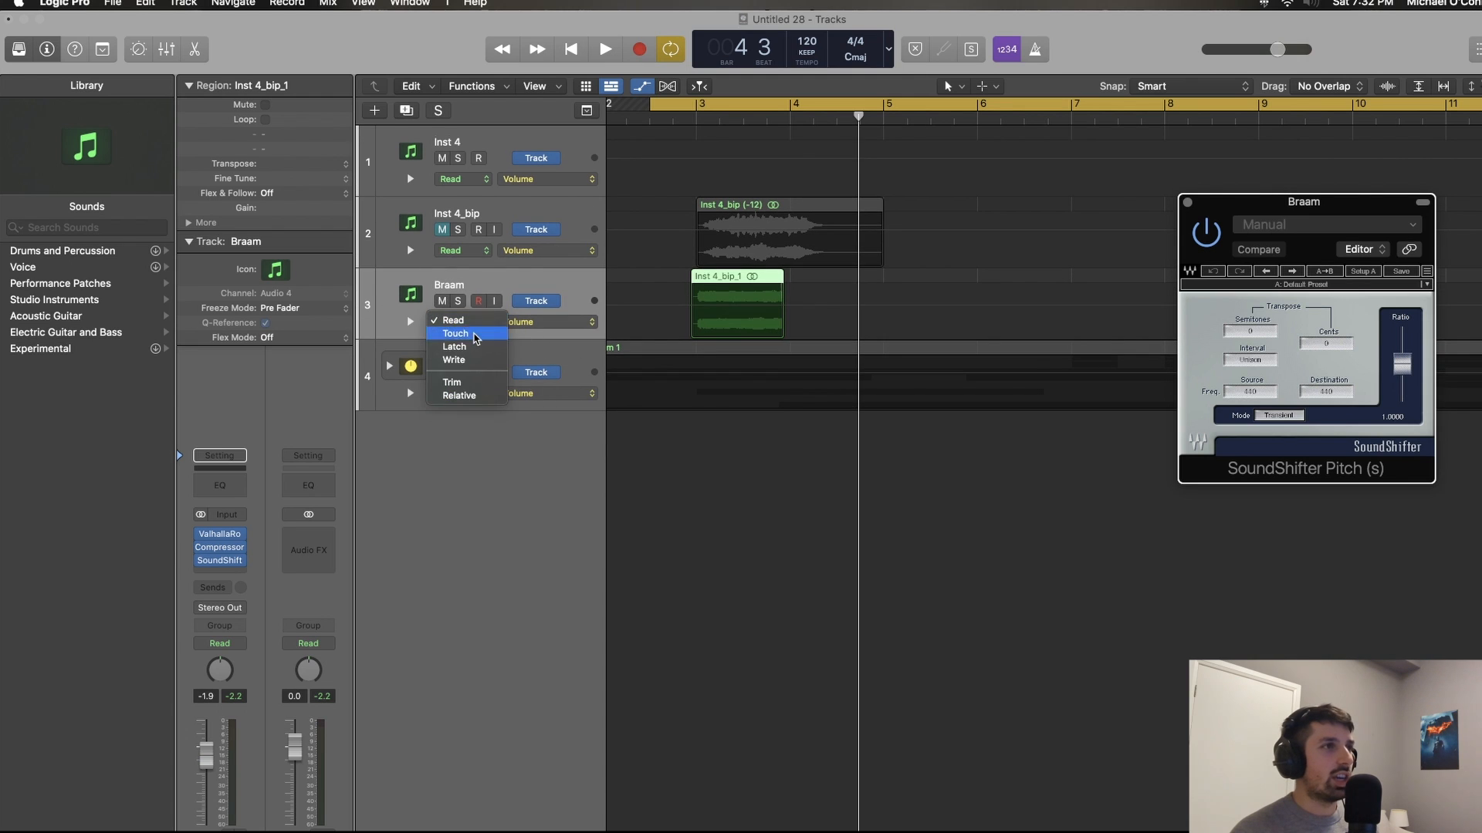
left_click(478, 333)
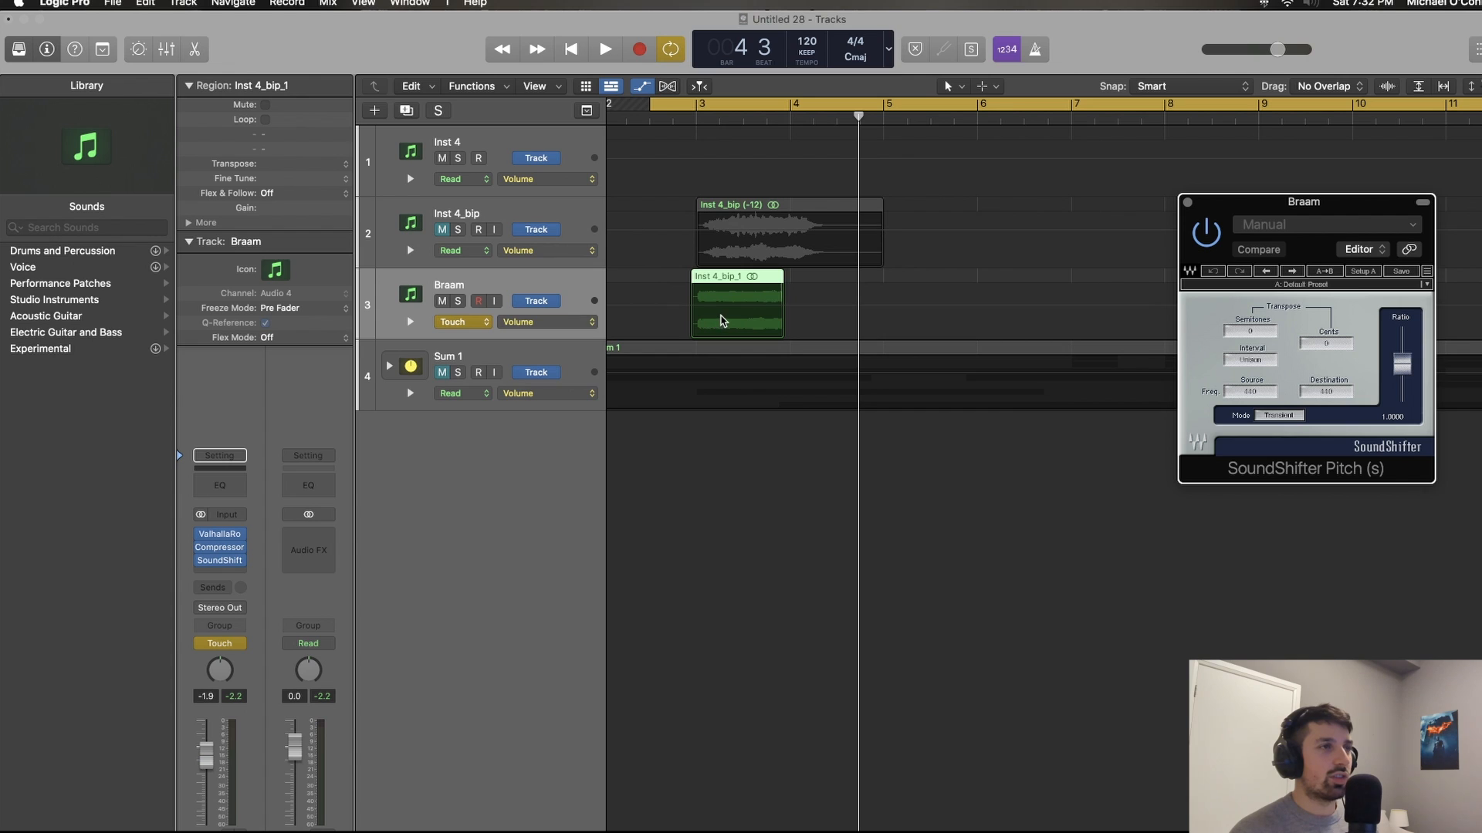
Step: Record a small SoundShifter Ratio movement during playback to create its automation lane, and delete the surplus points before bar 3
key("space")
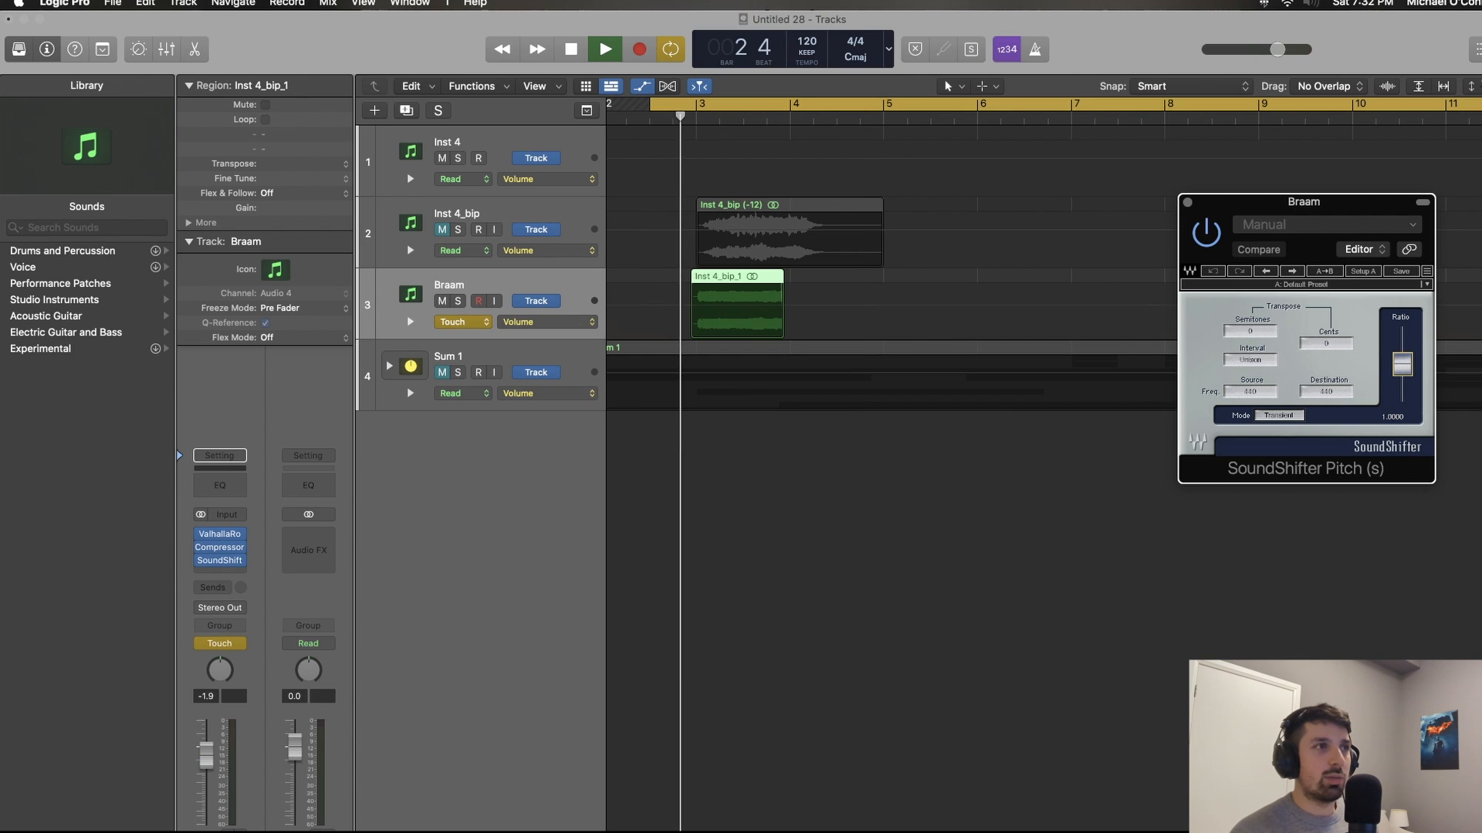
left_click_drag(1401, 364, 1397, 368)
scroll(841, 318, "up", 6)
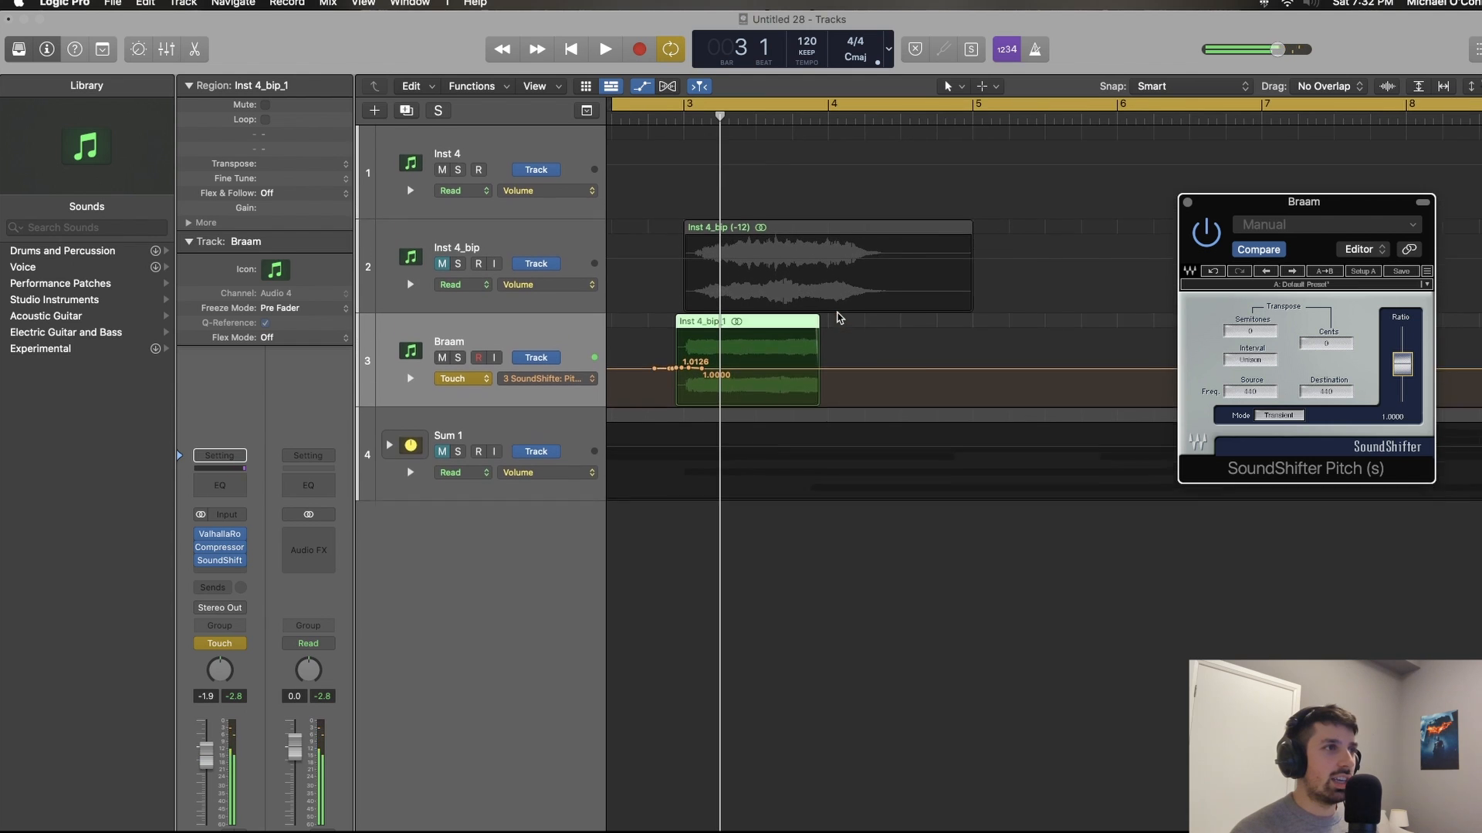
left_click_drag(661, 396, 606, 372)
key("BackSpace")
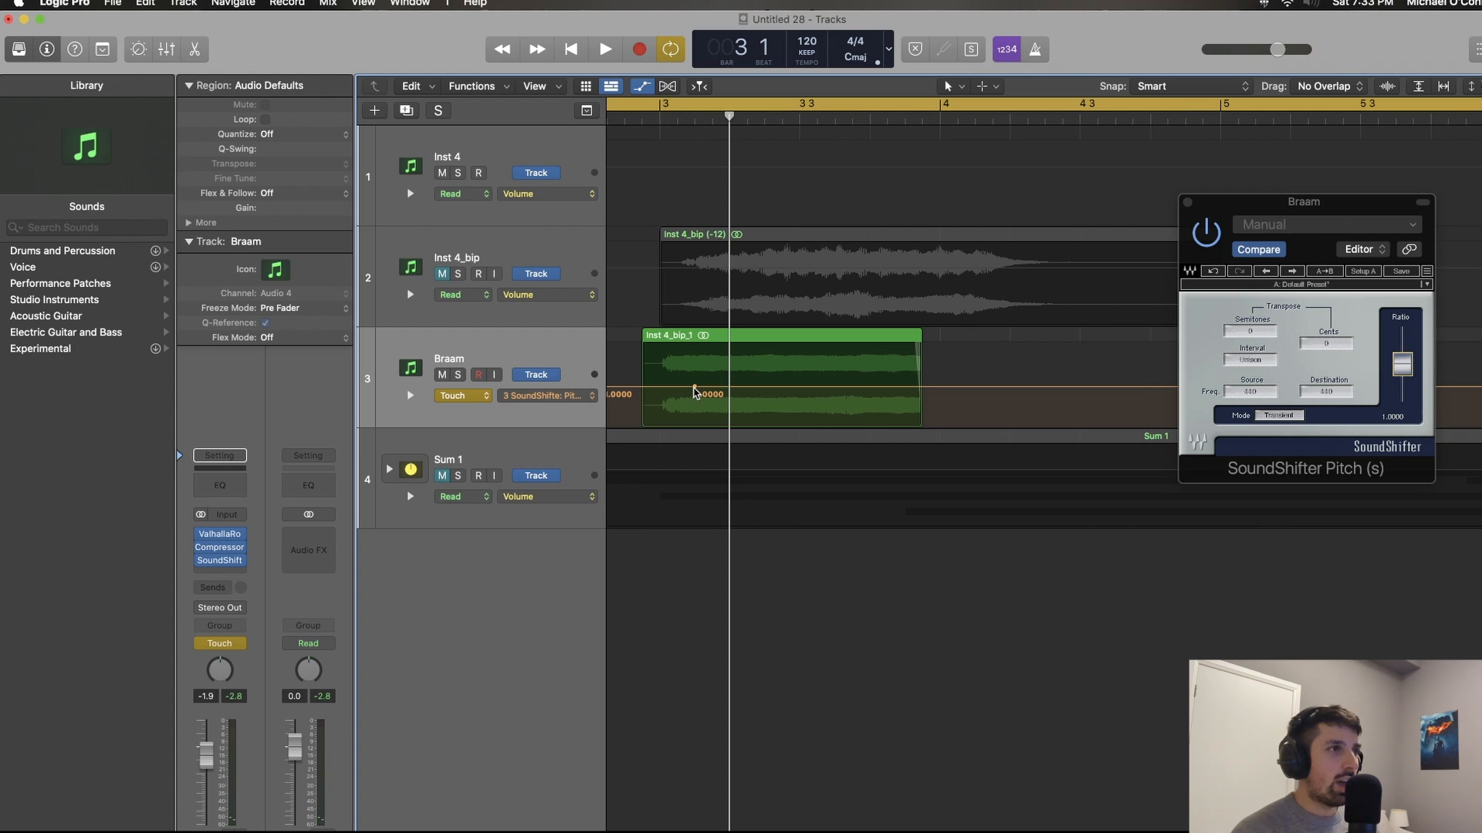
Step: Shape the Braam region's pitch Ratio automation into a rise from 1.0000 to 1.0644 and listen to it
left_click_drag(696, 388, 787, 378)
left_click_drag(808, 382, 819, 382)
key("super+Left")
key("super+Left")
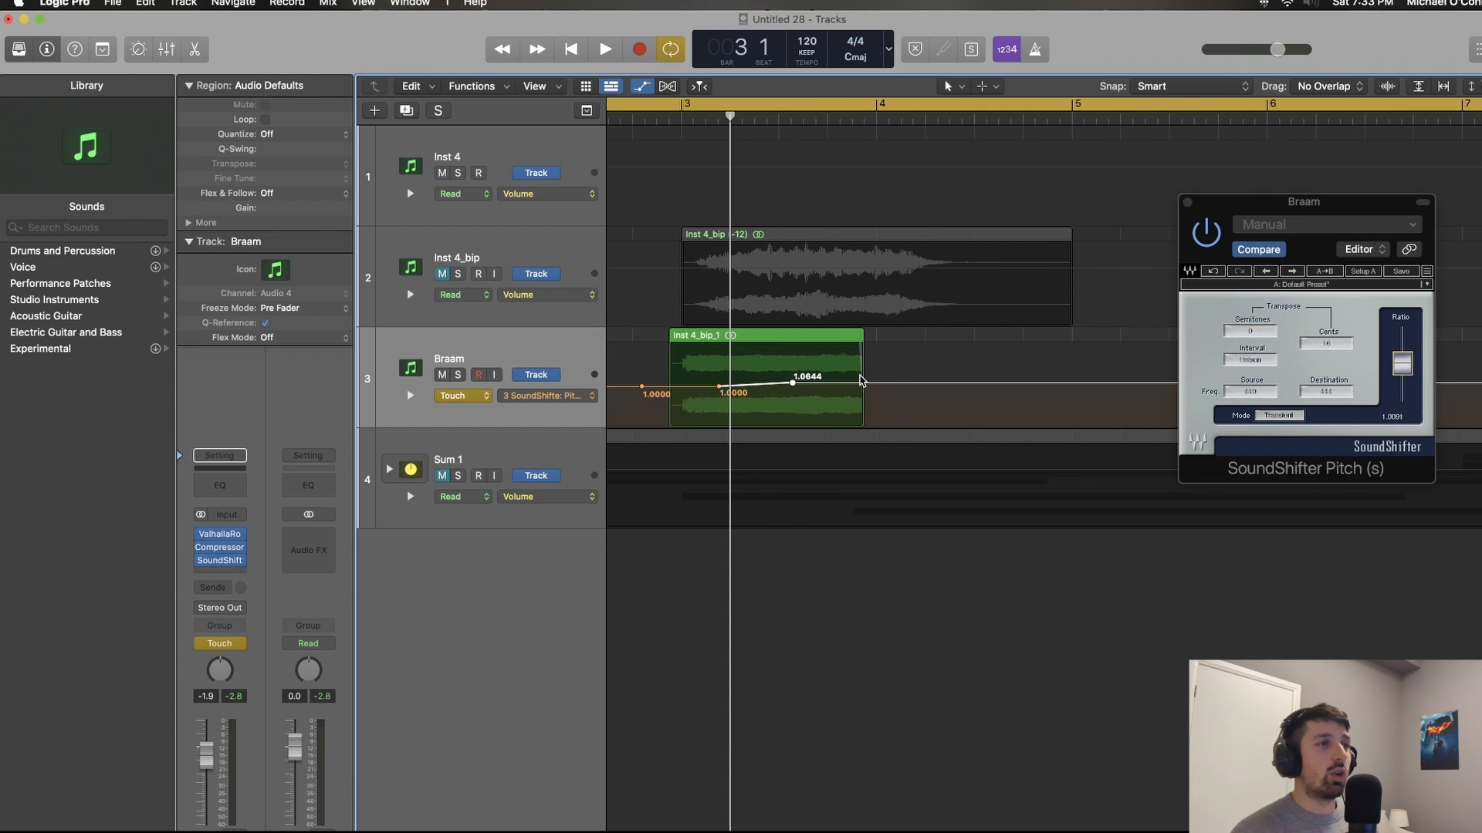
key("space")
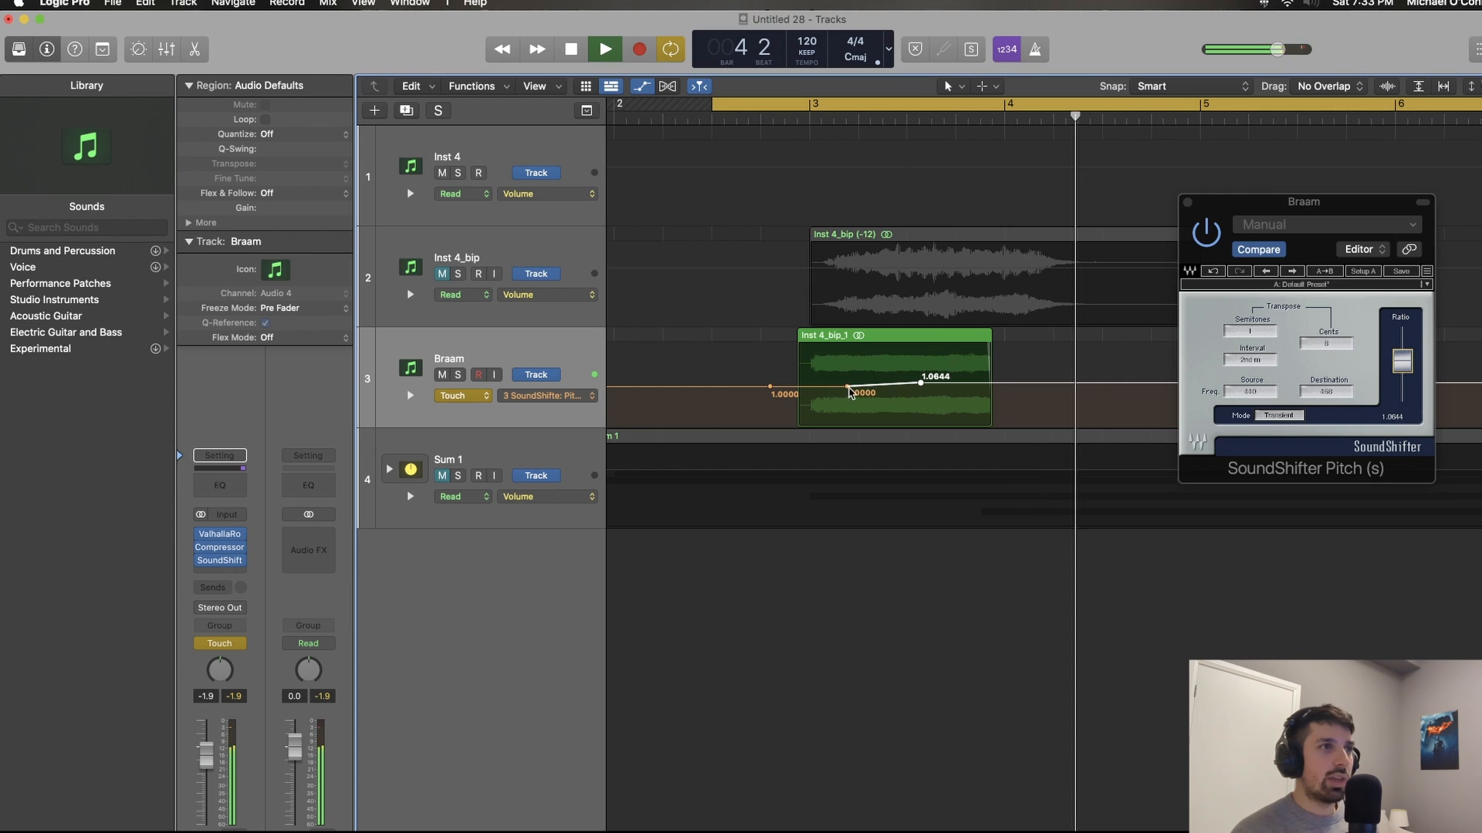
key("space")
Step: Start the pitch rise later in the Braam region and set its end point near the region's end to 1.0512 while listening
left_click_drag(846, 386, 957, 386)
key("space")
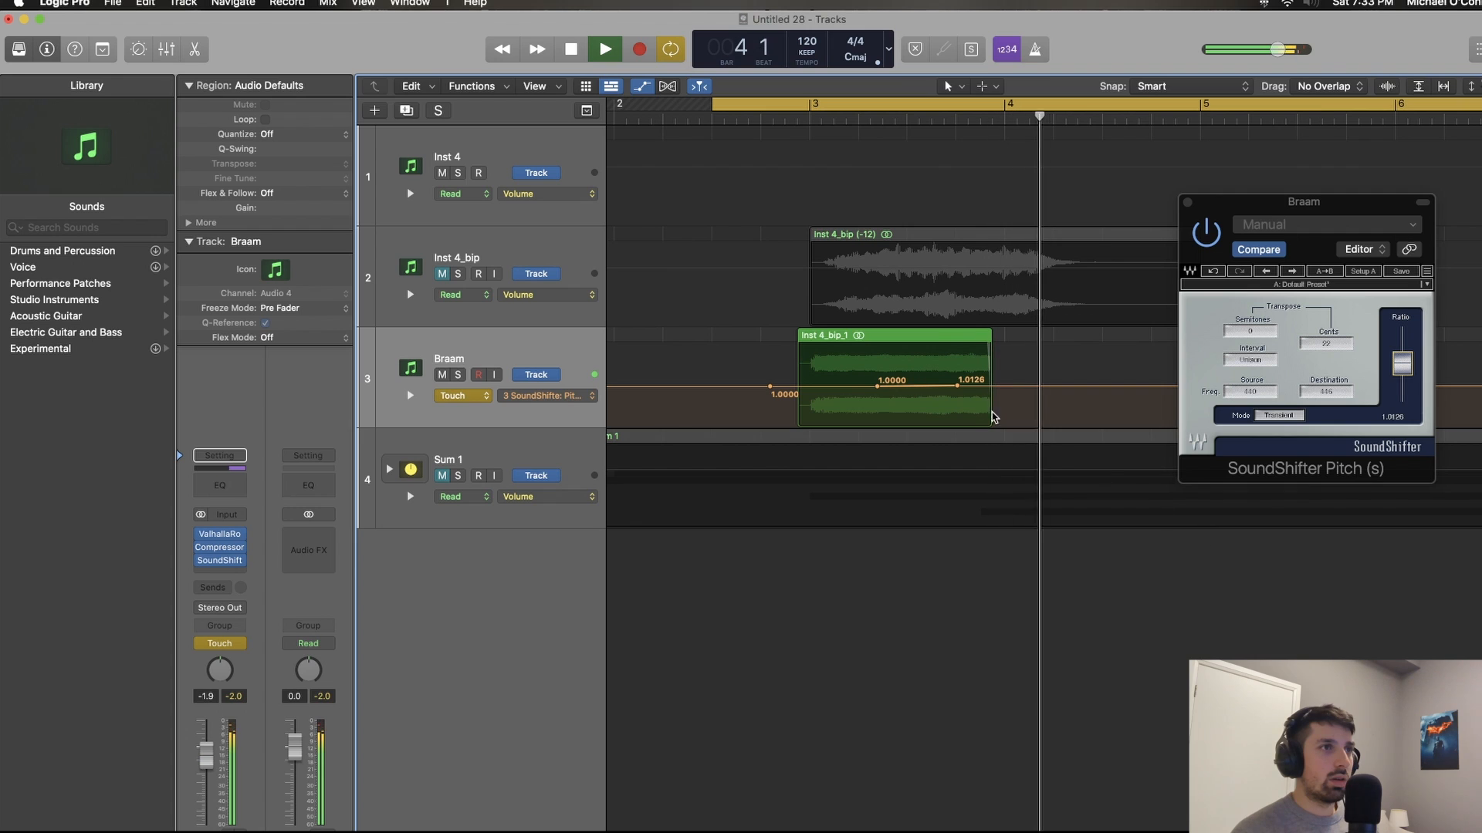
left_click_drag(957, 386, 963, 383)
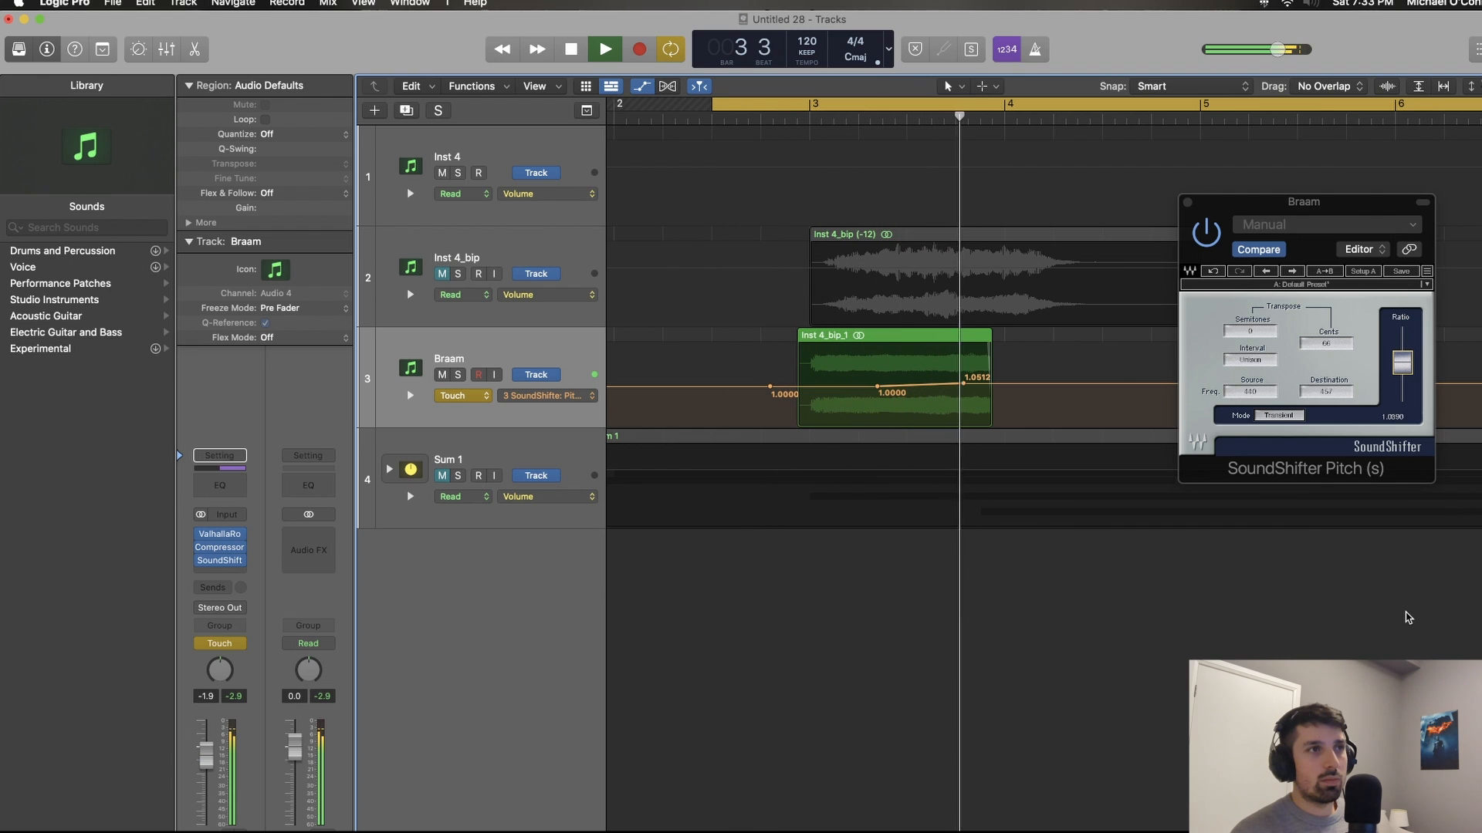
key("space")
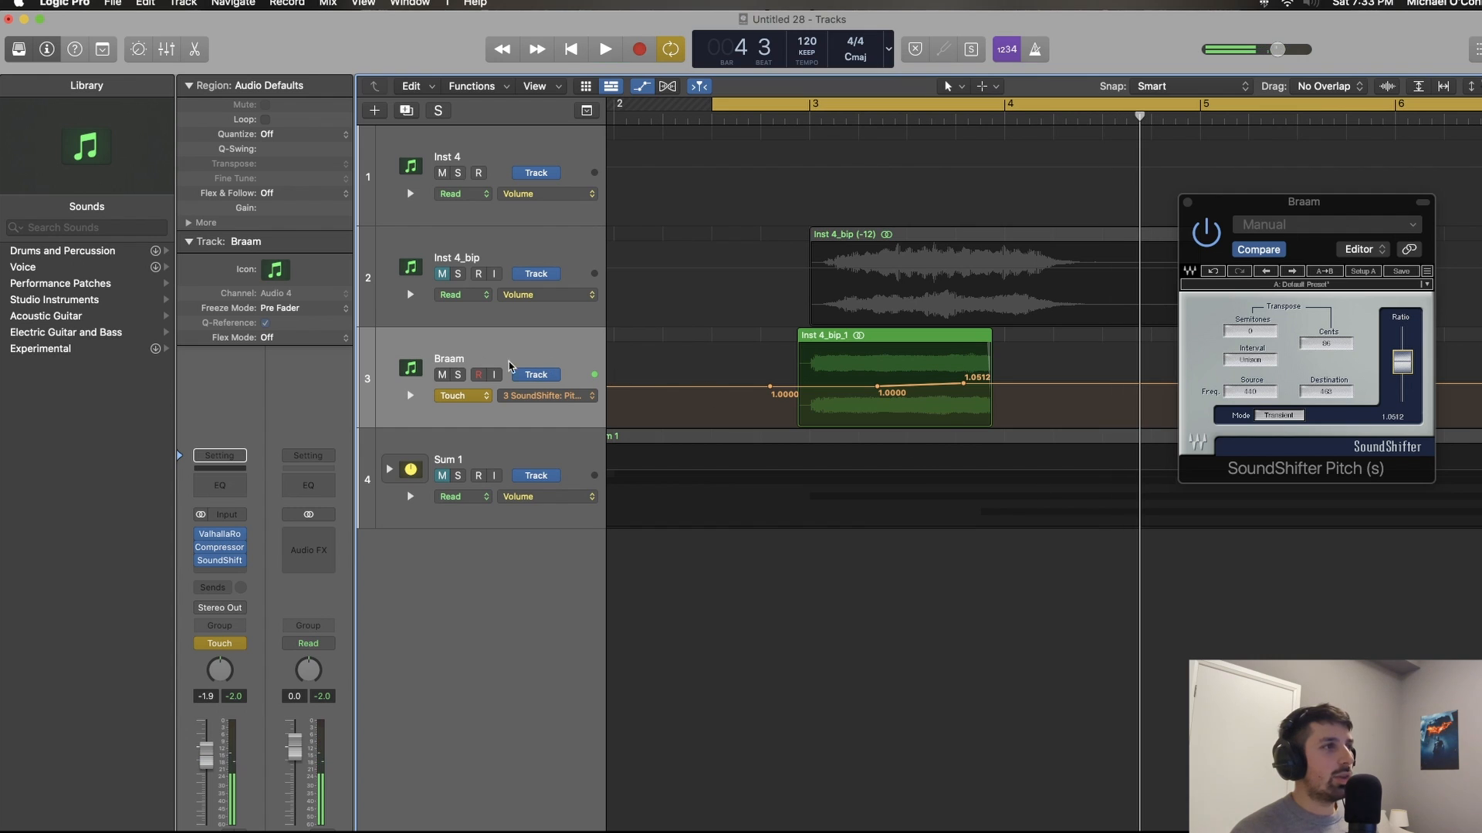
Step: Set the Braam track's automation mode back to Read and play back the automated pitch rise
left_click(457, 395)
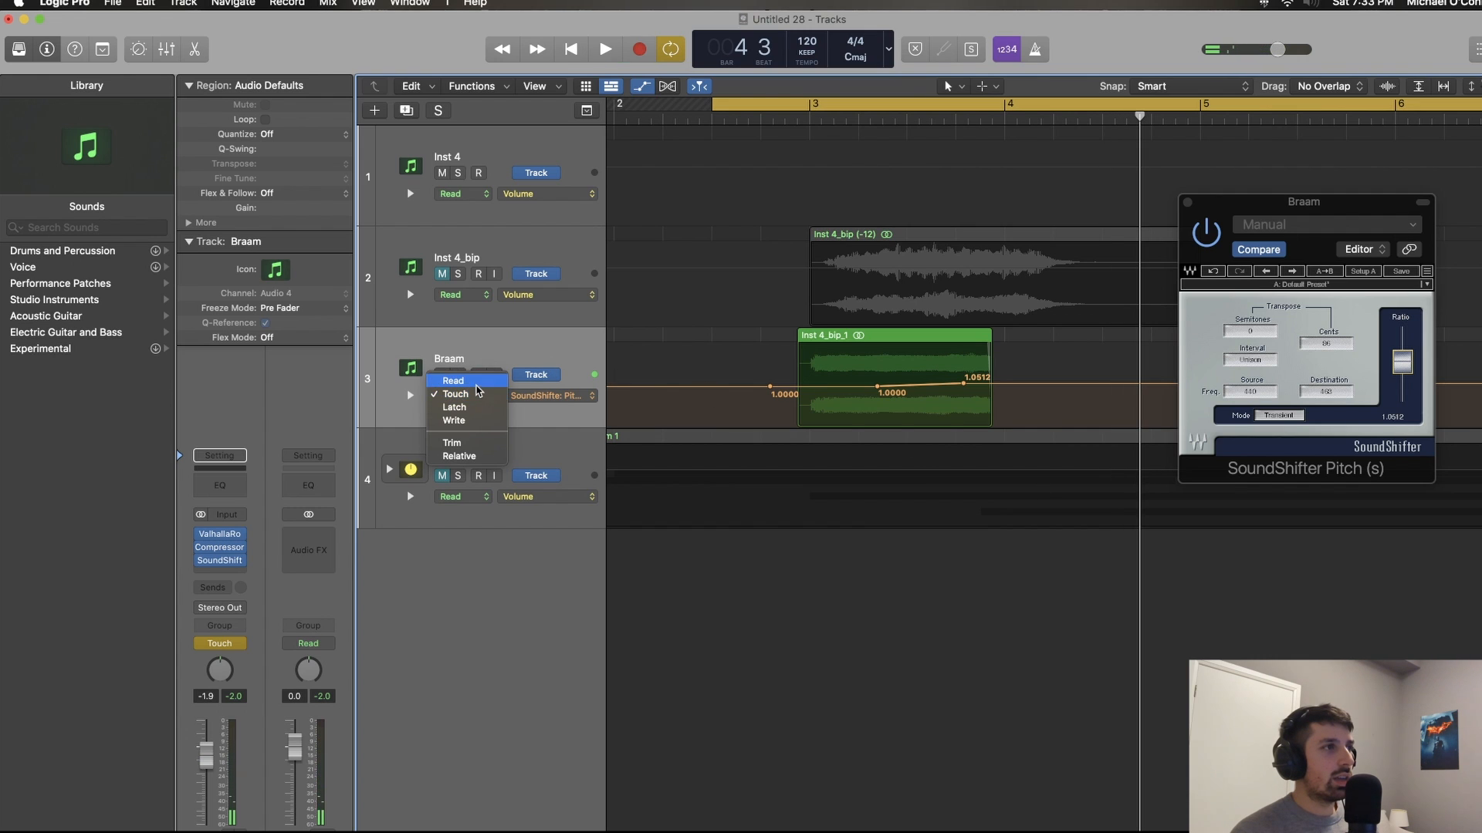
left_click(454, 381)
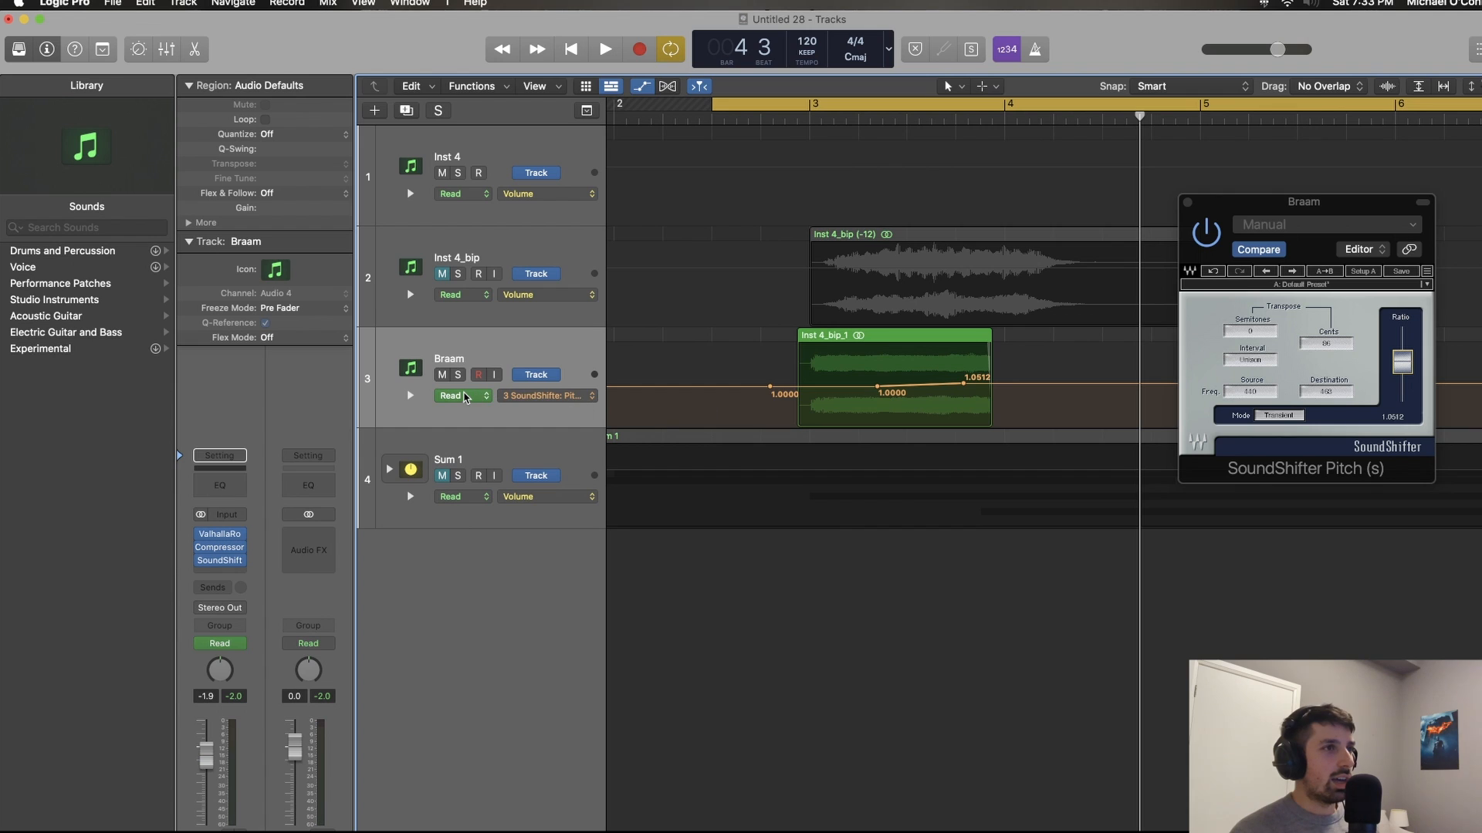
key("space")
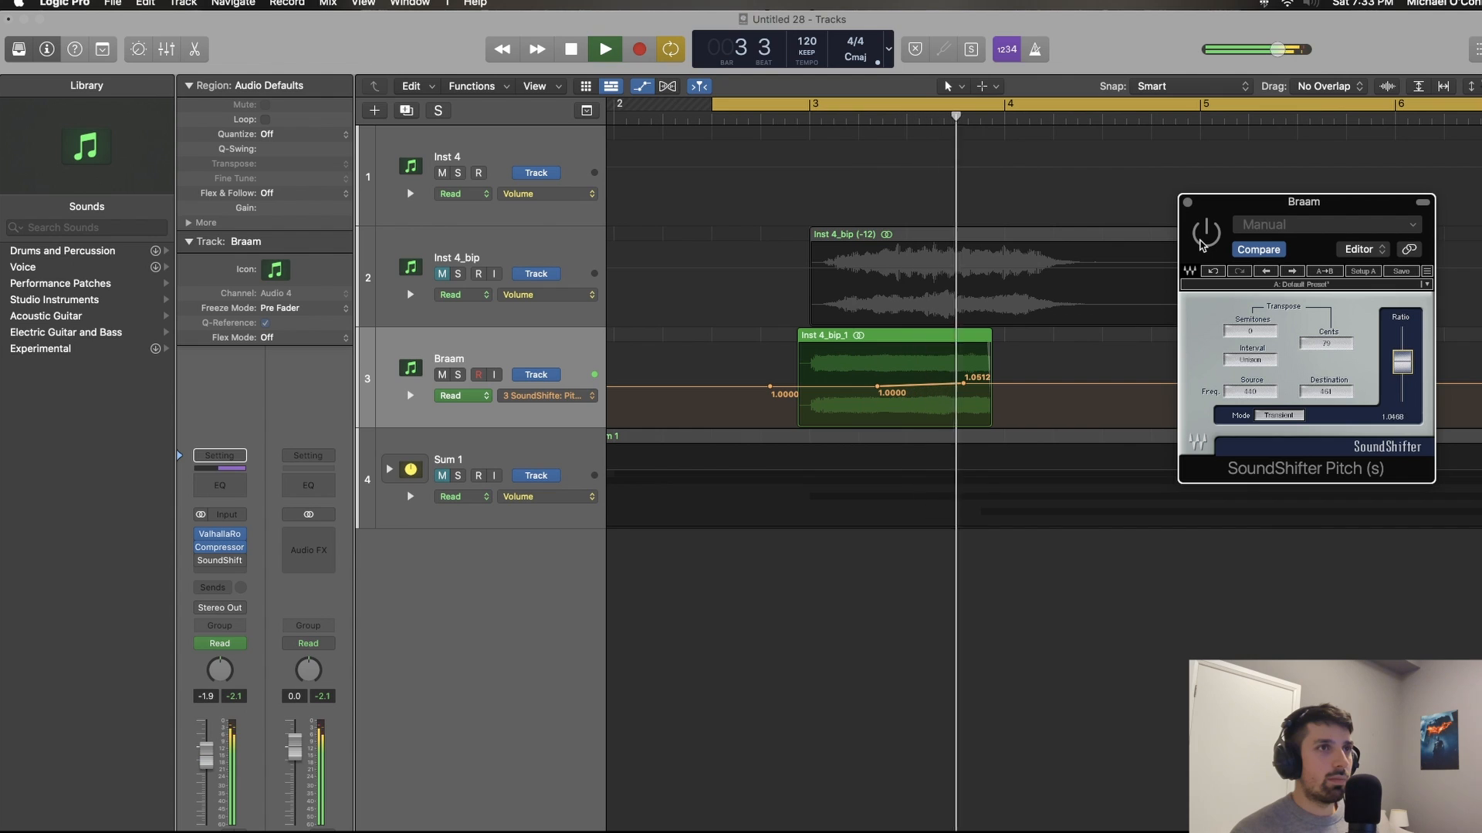
Step: Play back a little more of the Braam, hide the track automation and close the SoundShifter Pitch window
key("space")
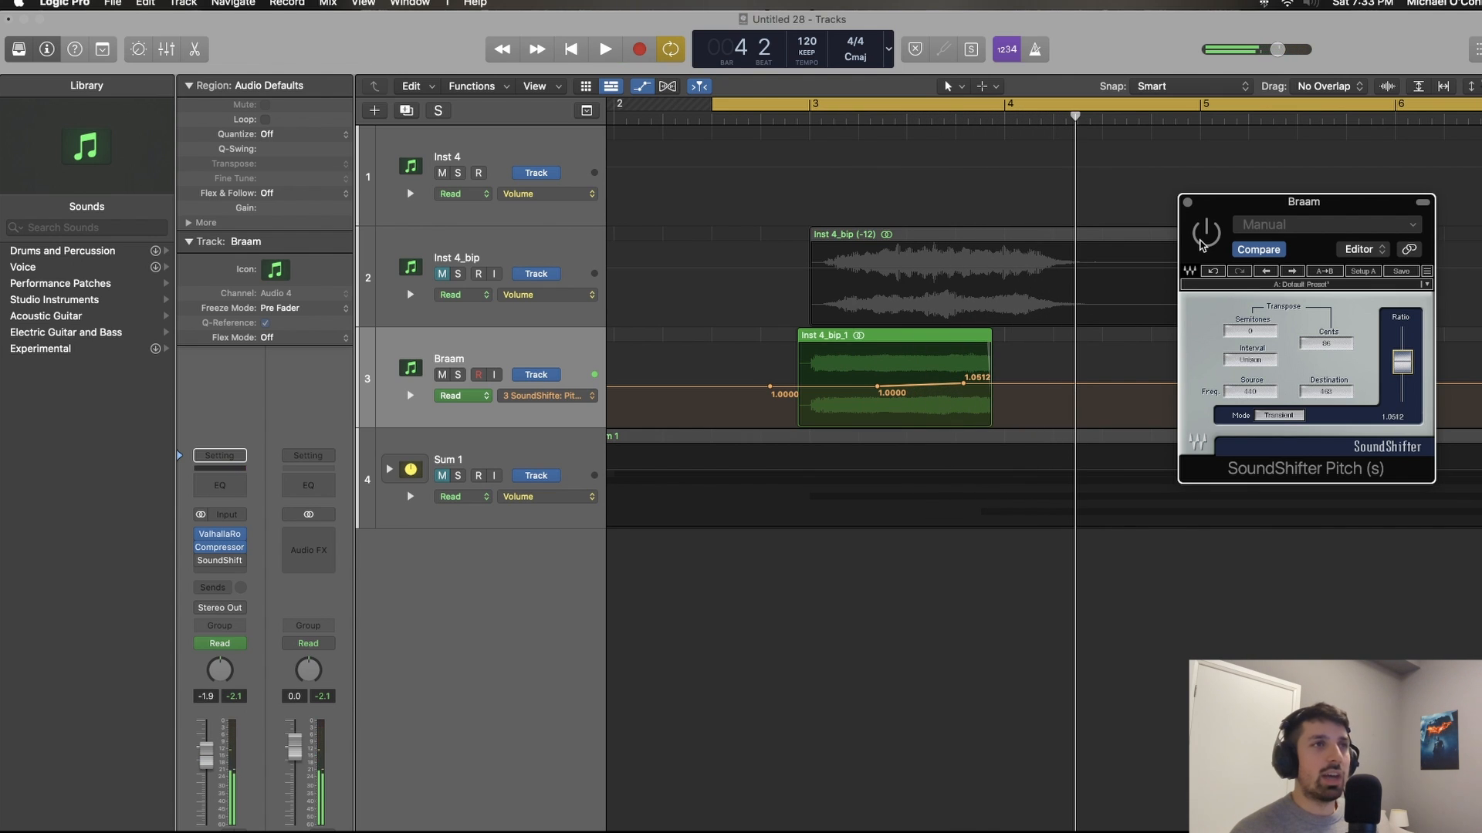
key("space")
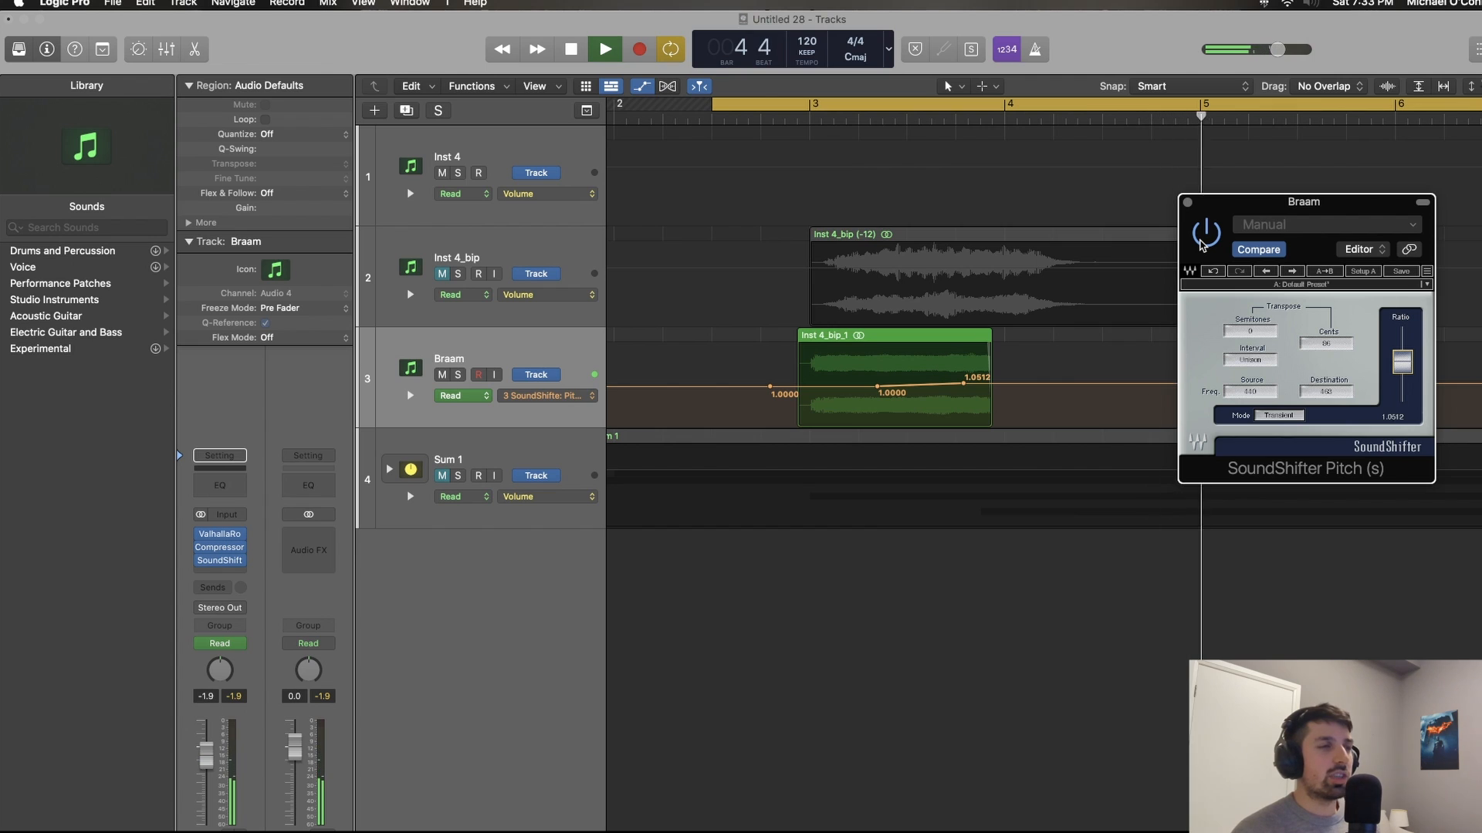
key("space")
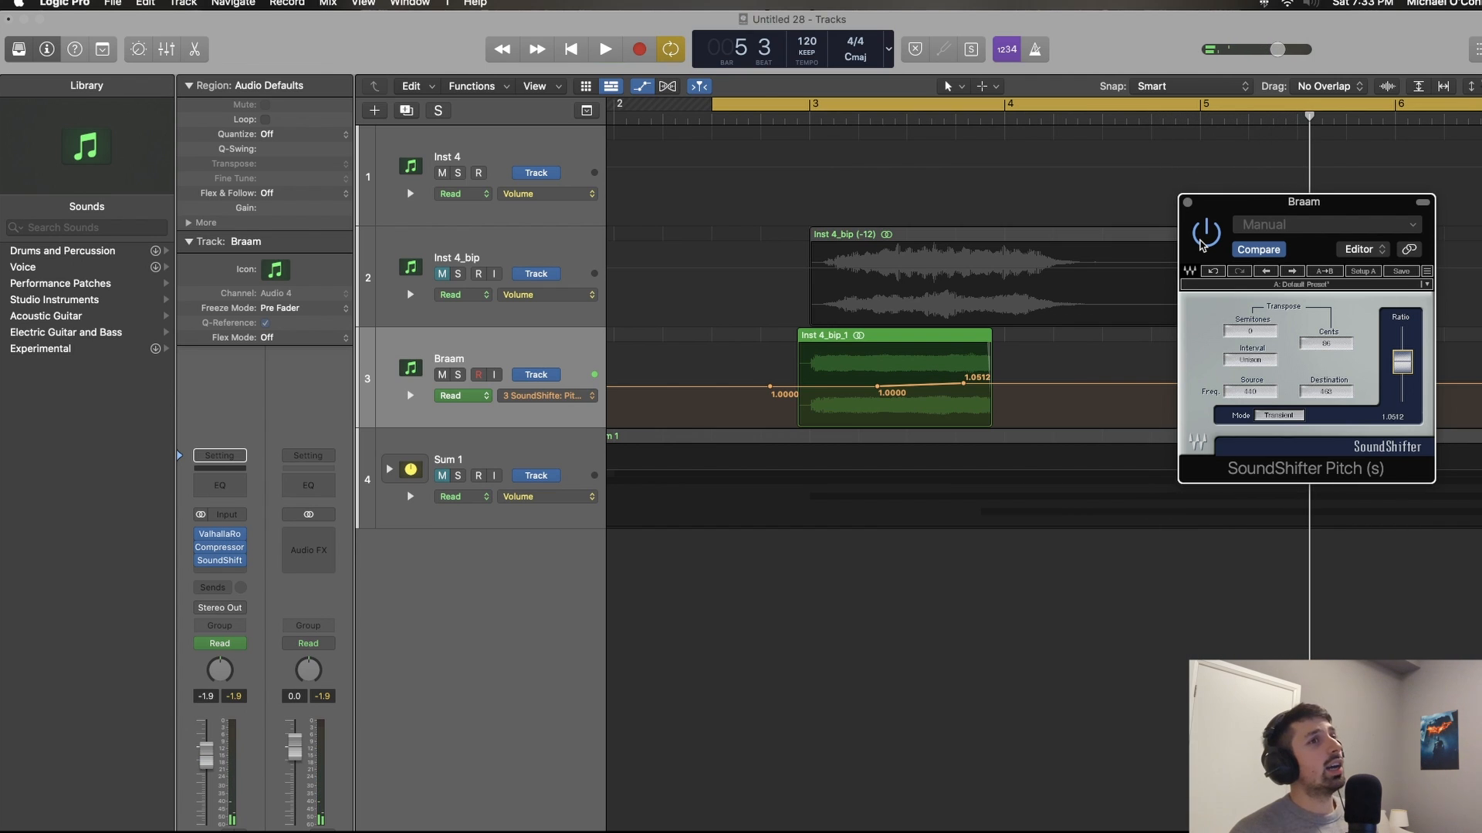
key("a")
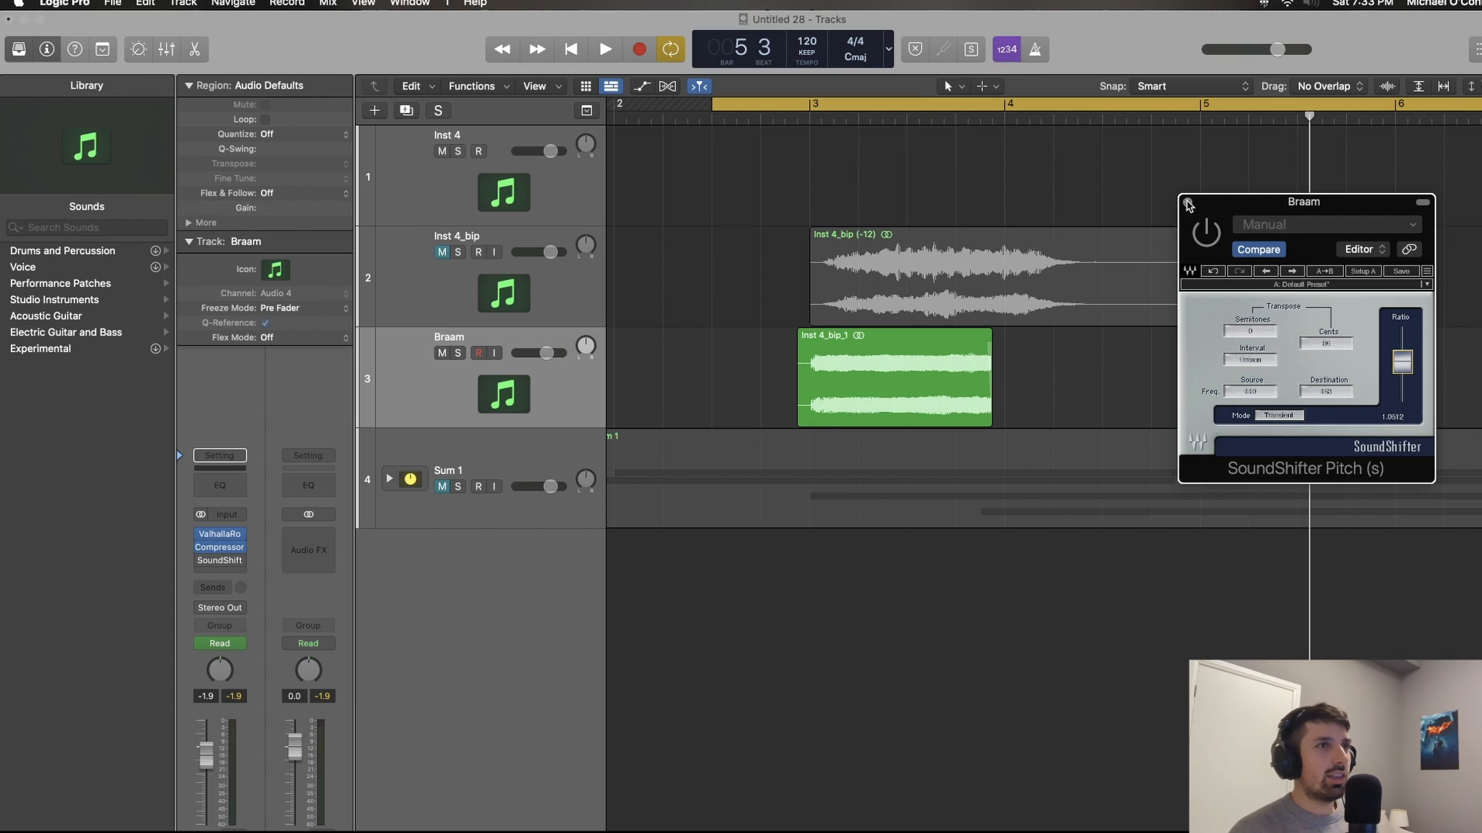
left_click(1187, 203)
key("super+Left")
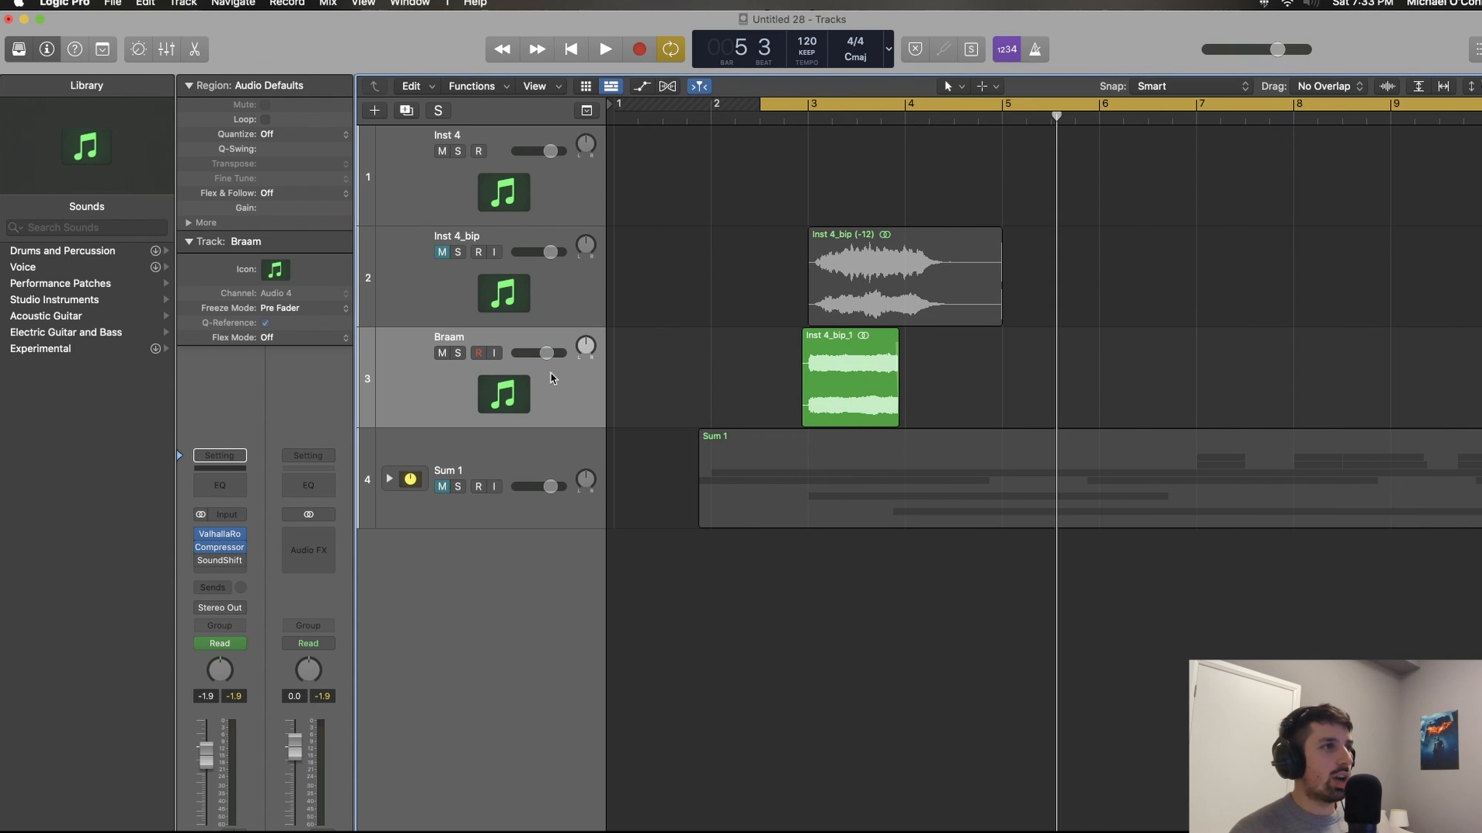
Step: Duplicate the Braam track with its settings and copy the Braam region onto the new track at the same position
left_click(551, 407)
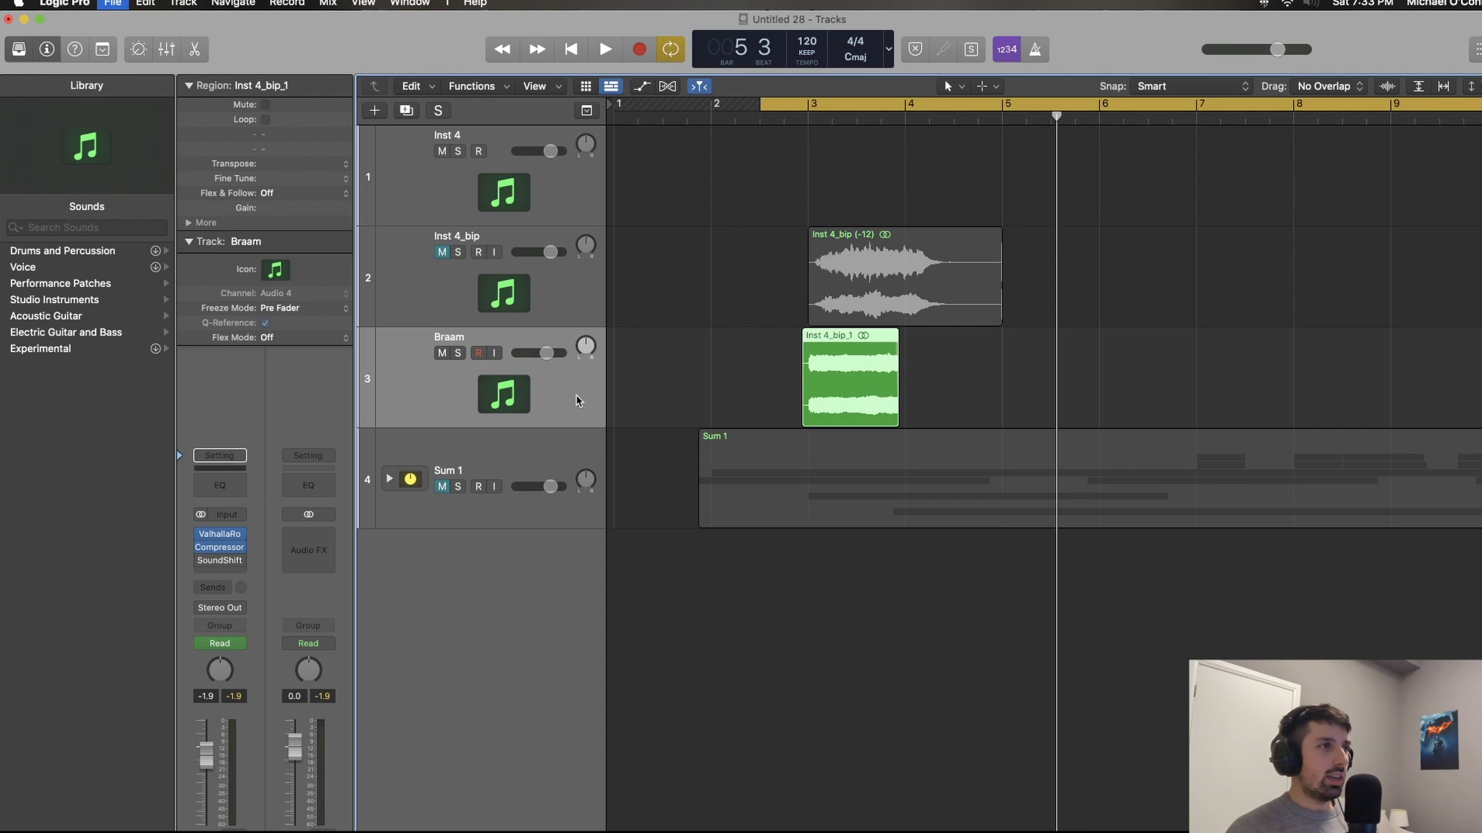
key("super+e")
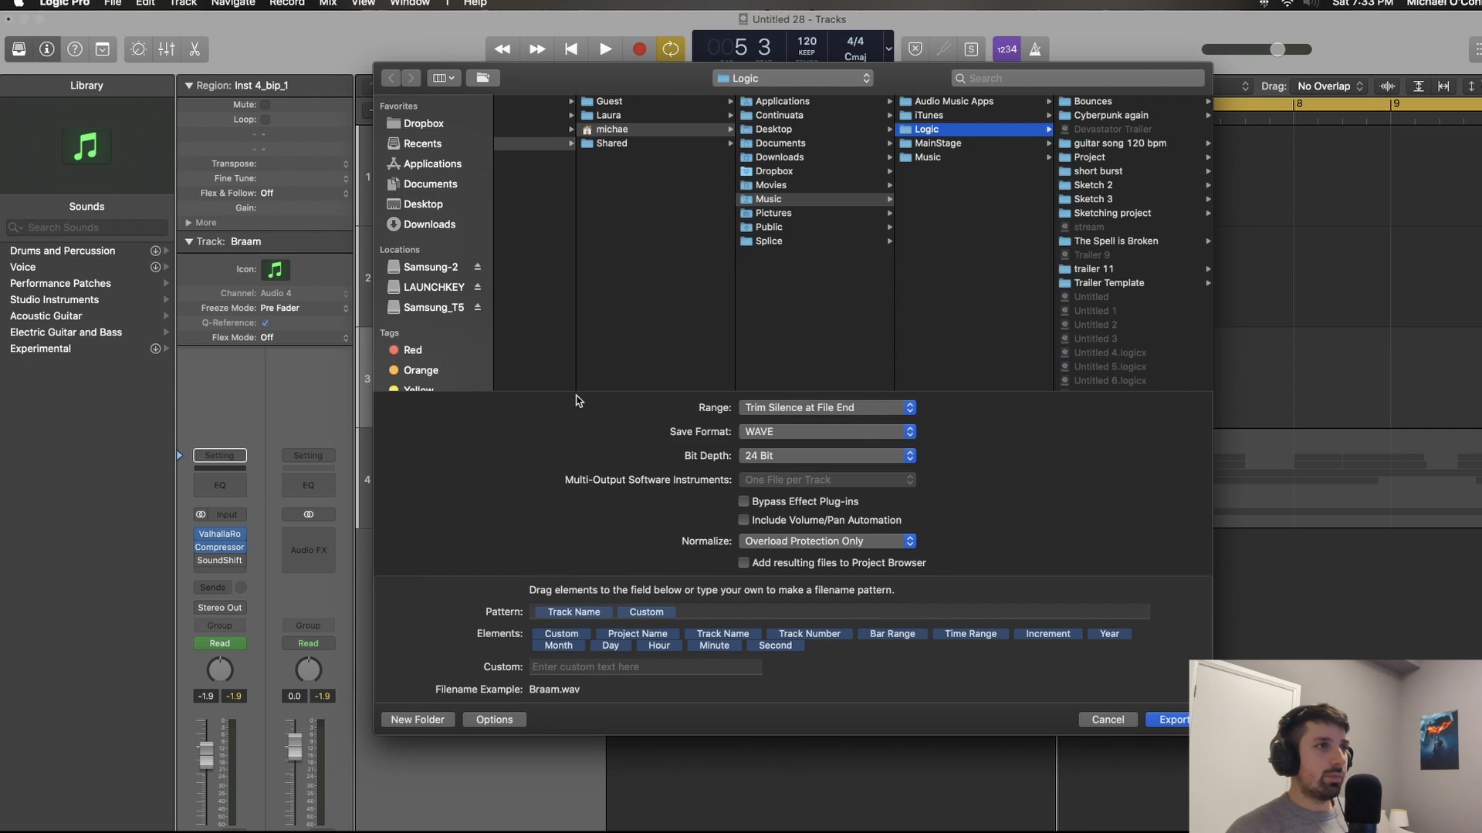
key("Escape")
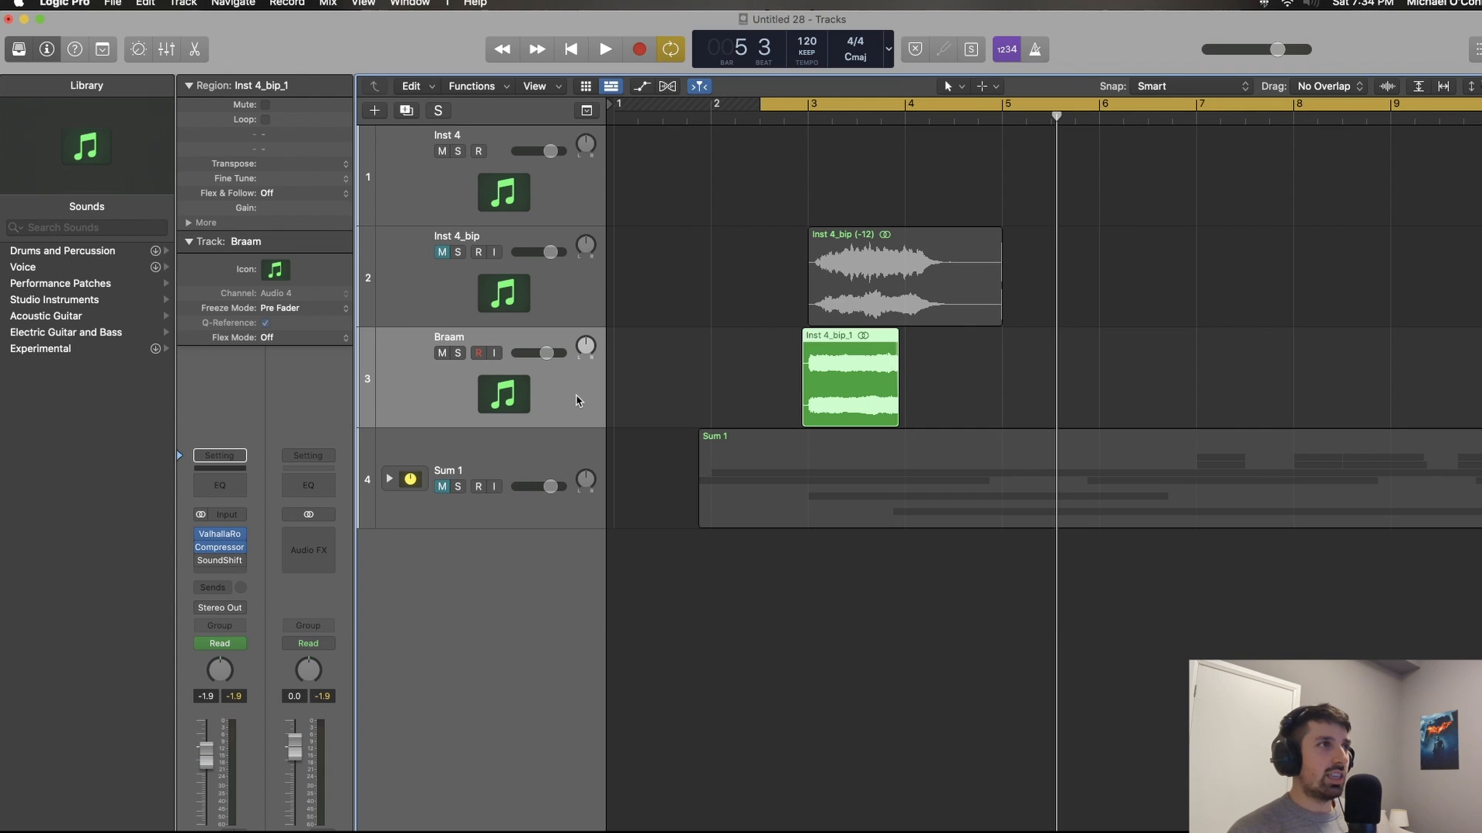
key("super+d")
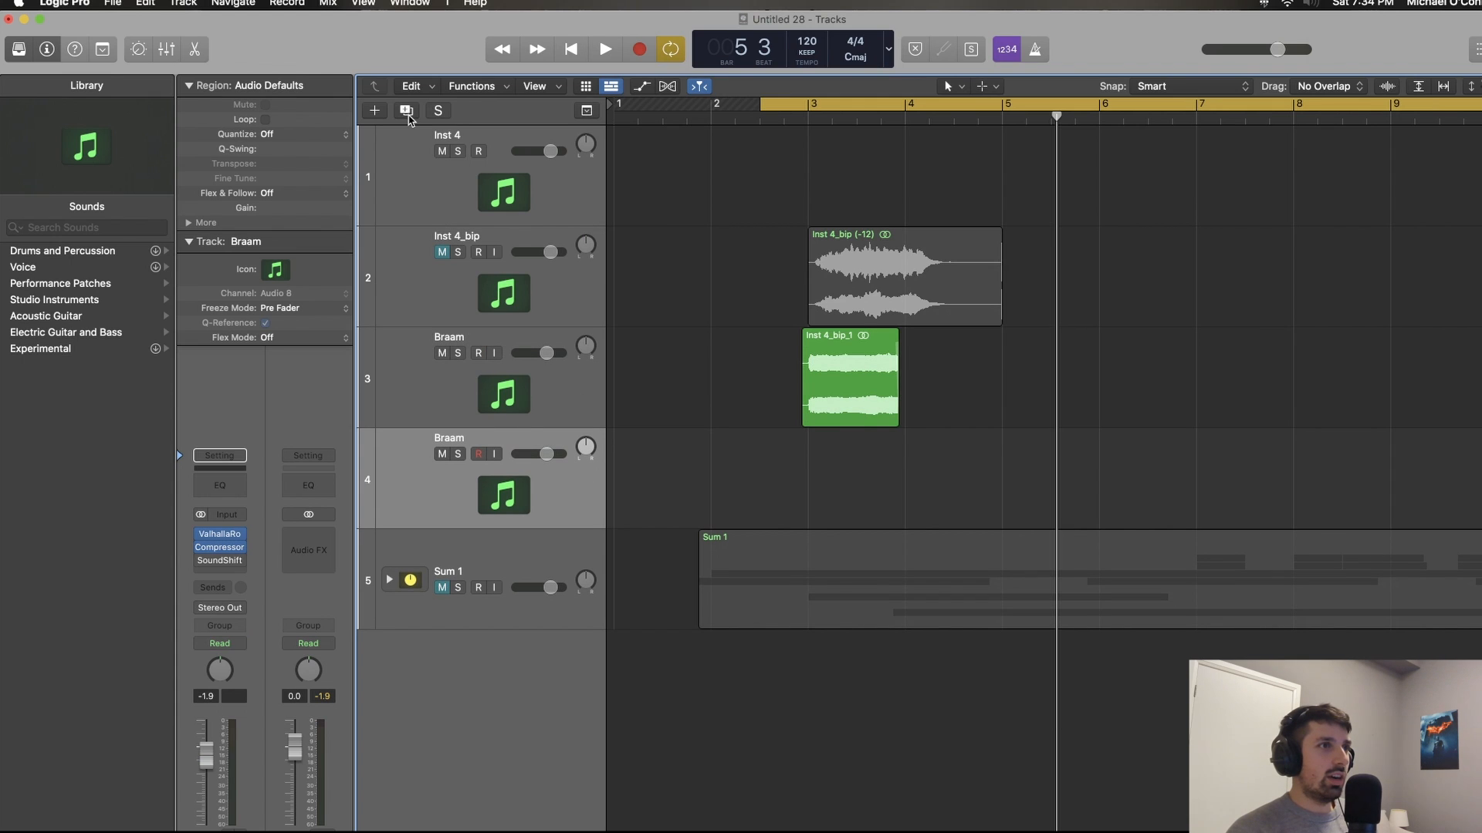
left_click_drag(845, 388, 845, 438)
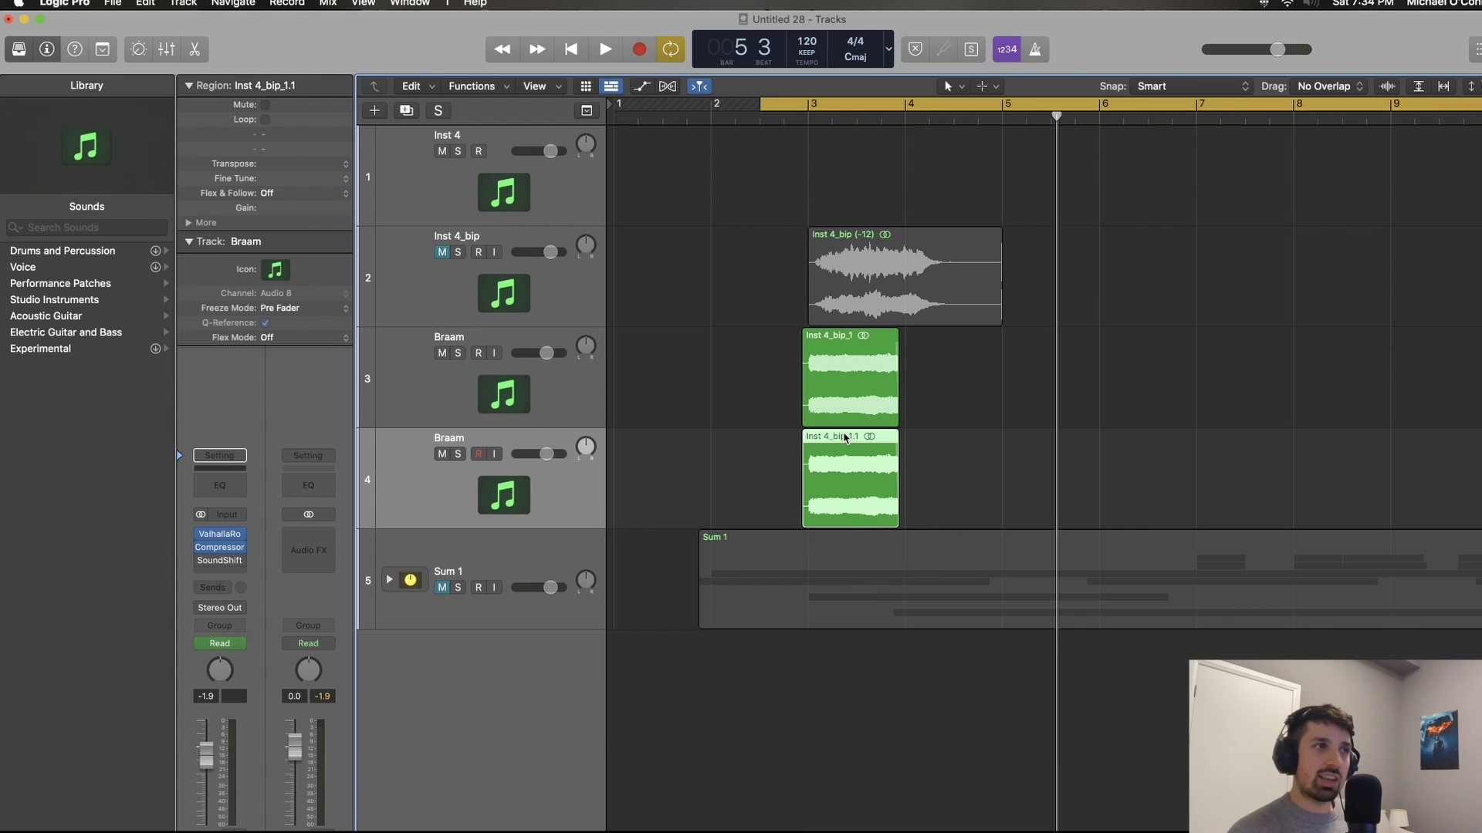
Step: Transpose the copied Braam region by +12, lower the duplicate track's volume to -5.2 dB and listen to the layers
left_click(341, 169)
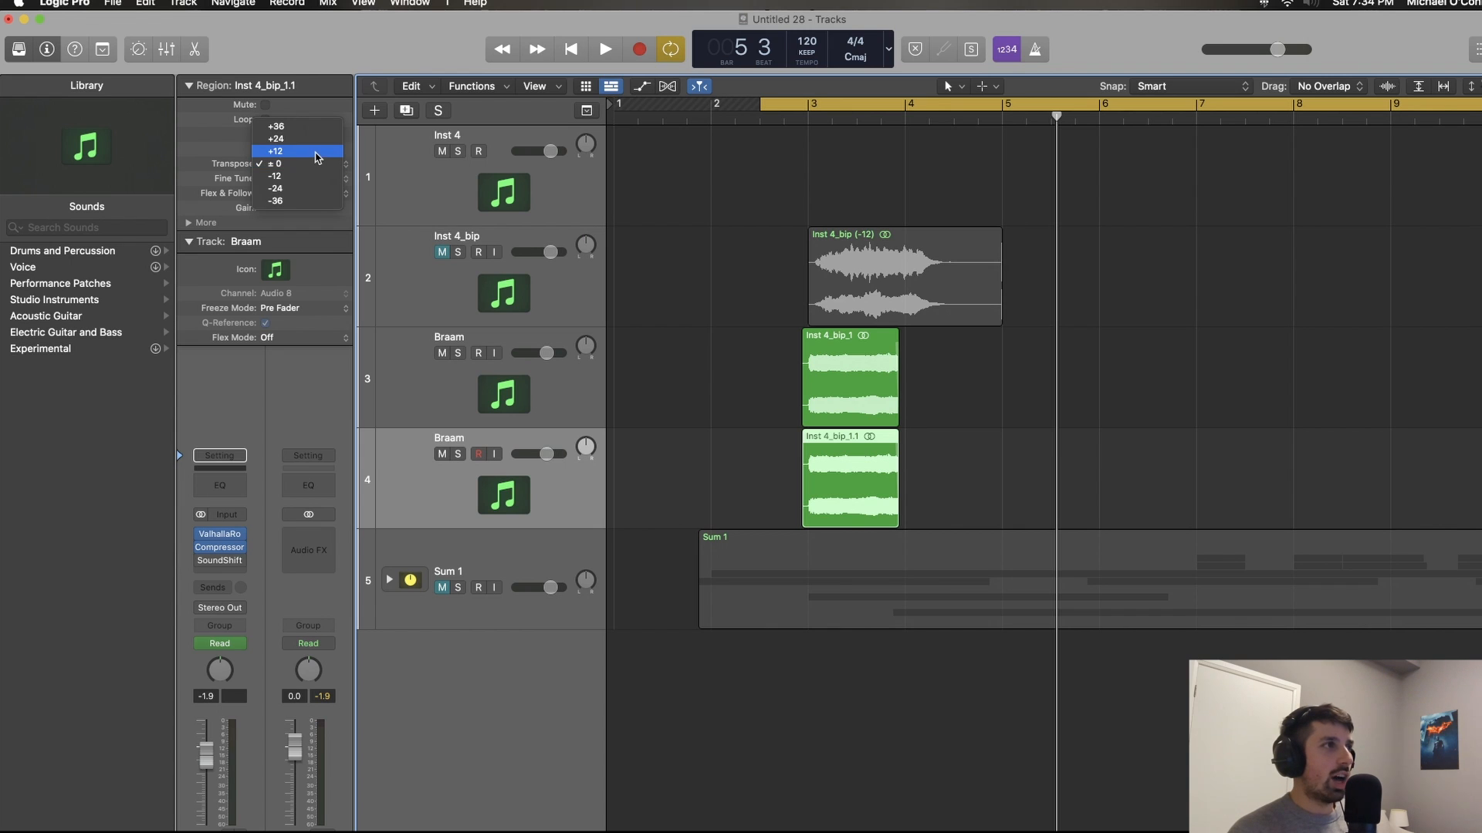
left_click(316, 152)
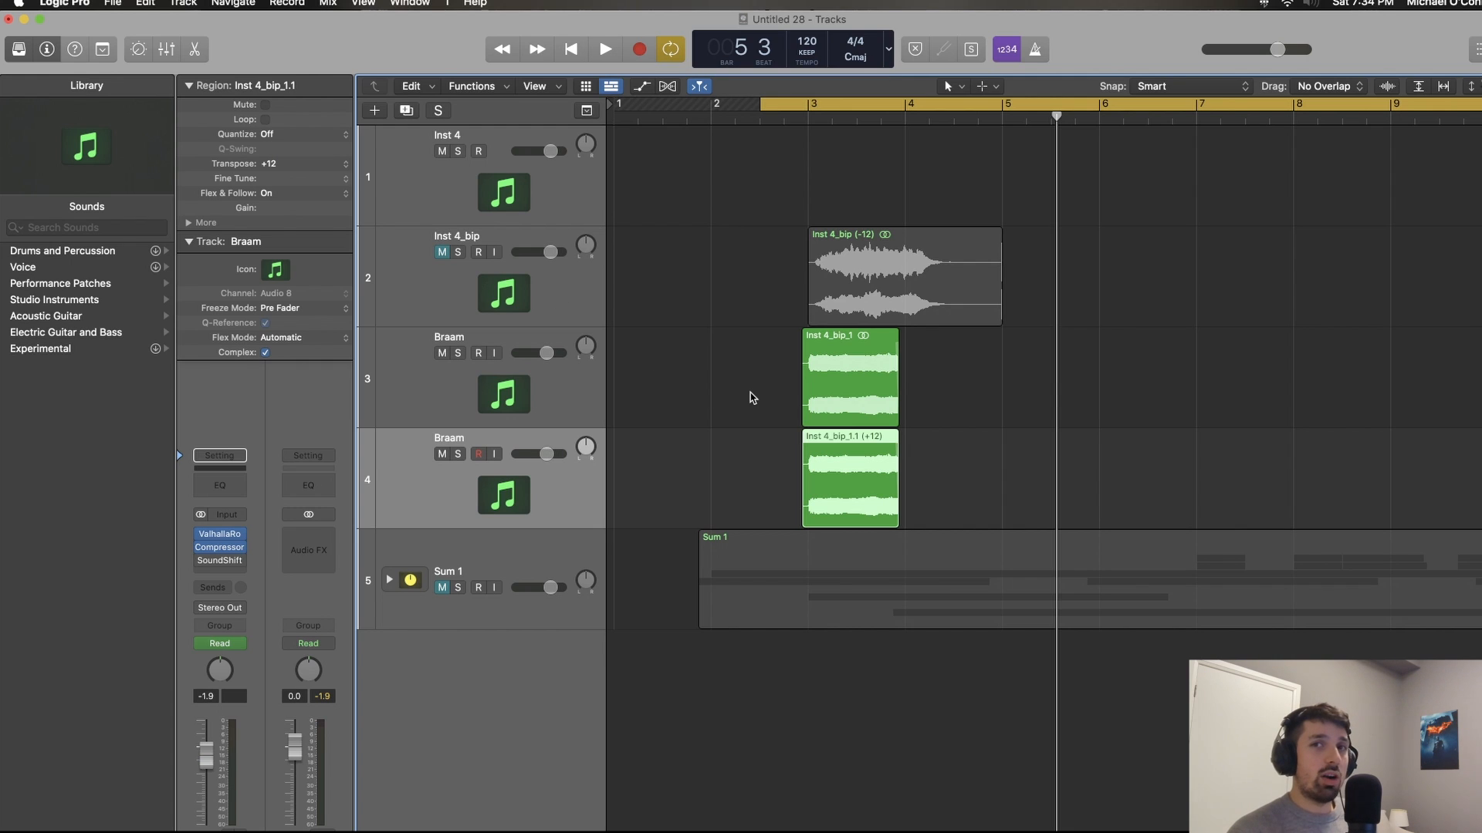
left_click_drag(549, 454, 524, 458)
key("space")
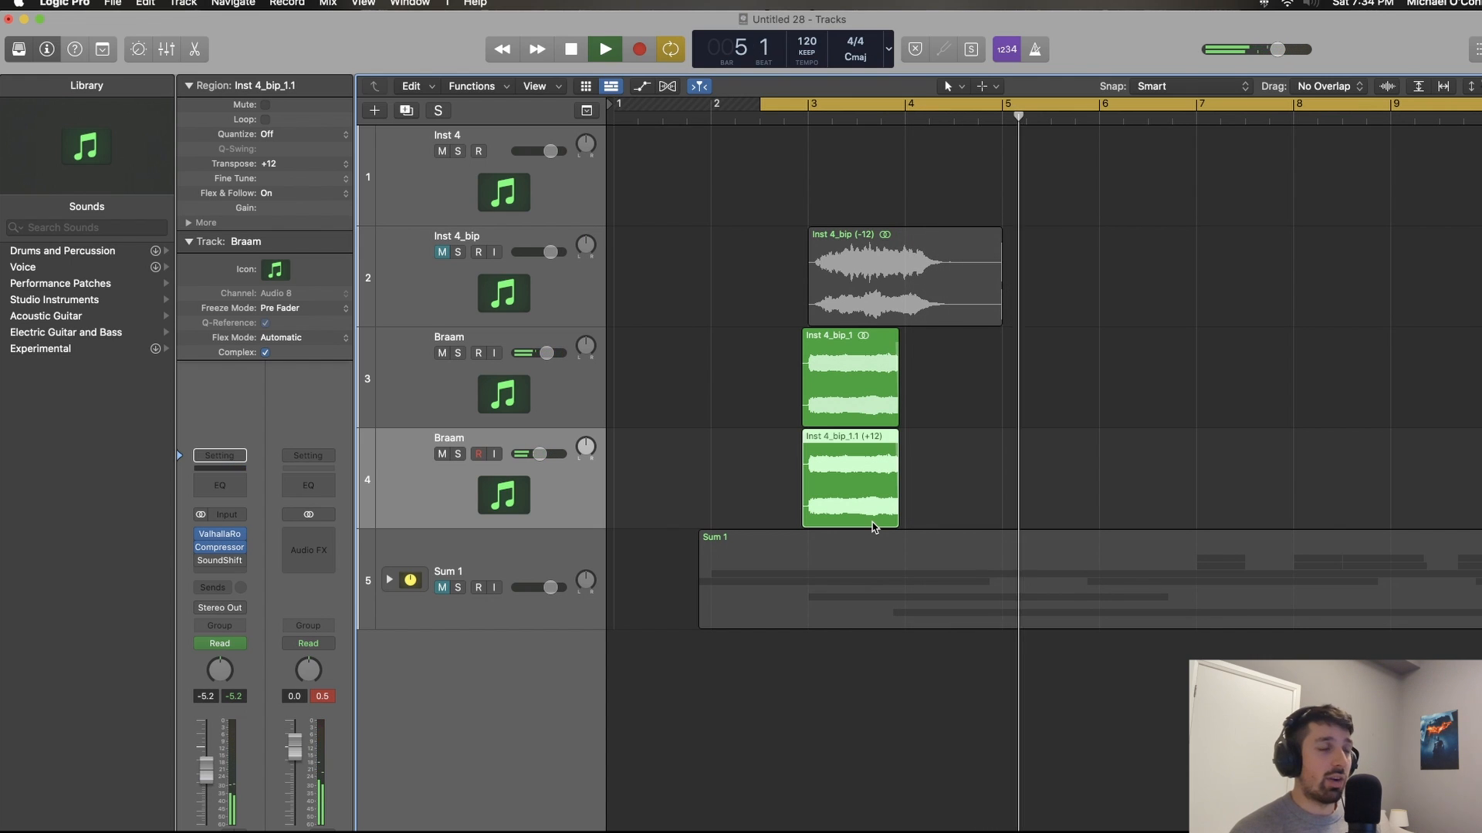
key("space")
Step: Expand the Sum 1 track stack and copy both layered Braam regions to just before bar 7, in line with the next hit
left_click(687, 419, "ctrl+alt")
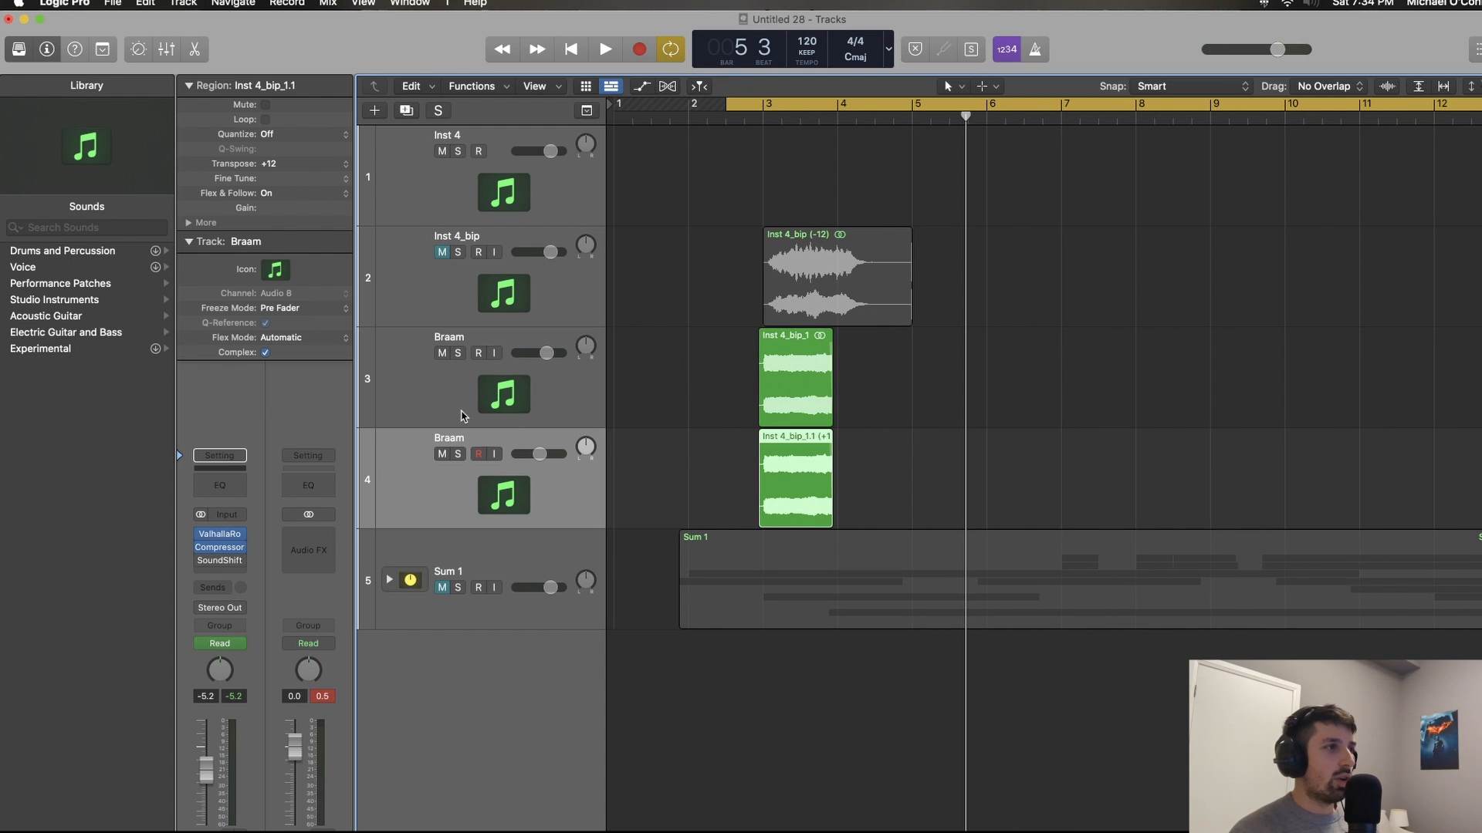
left_click(388, 580)
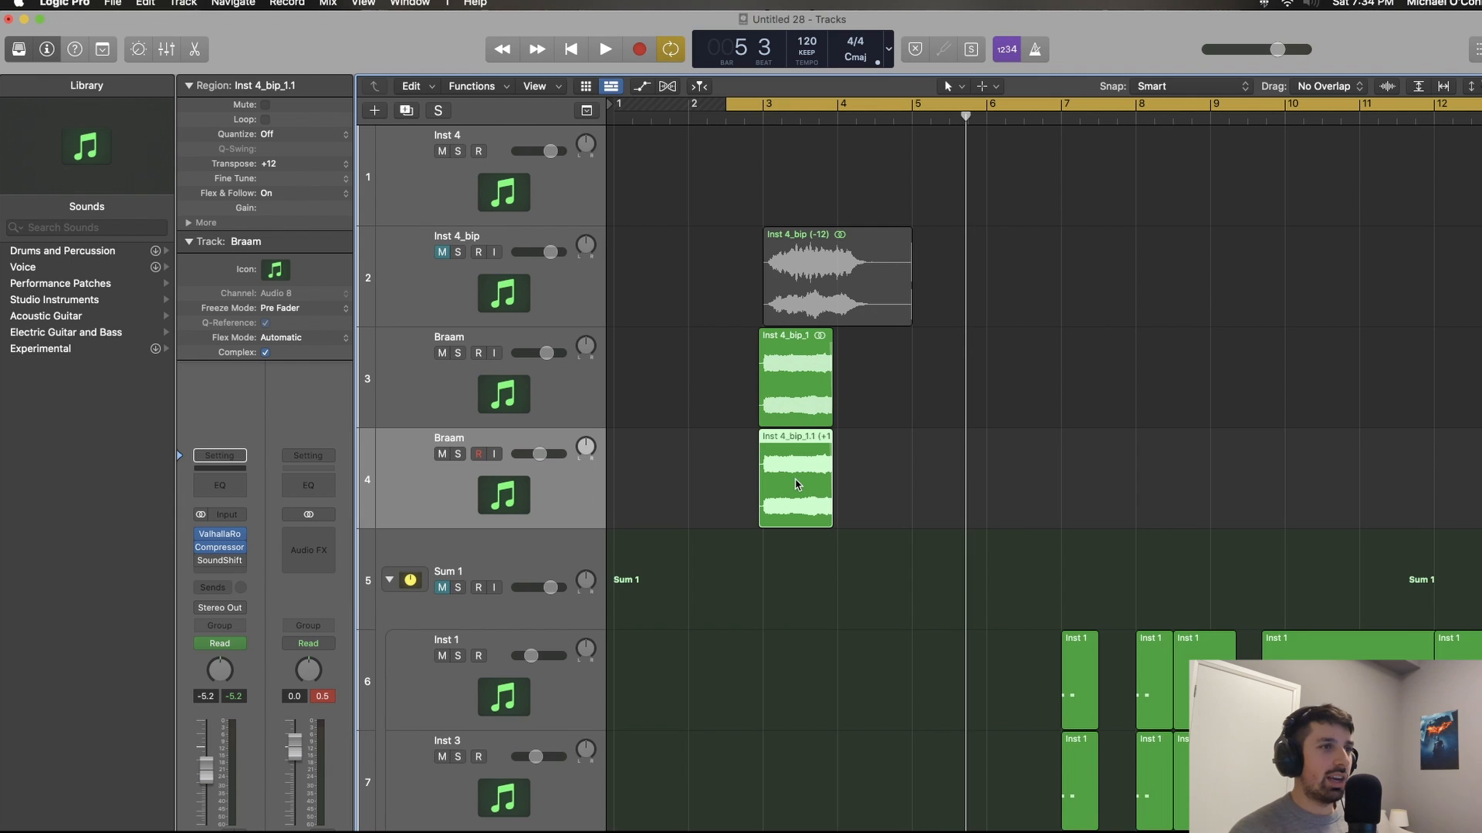
left_click(795, 480, "ctrl+alt")
scroll(797, 481, "down", 4)
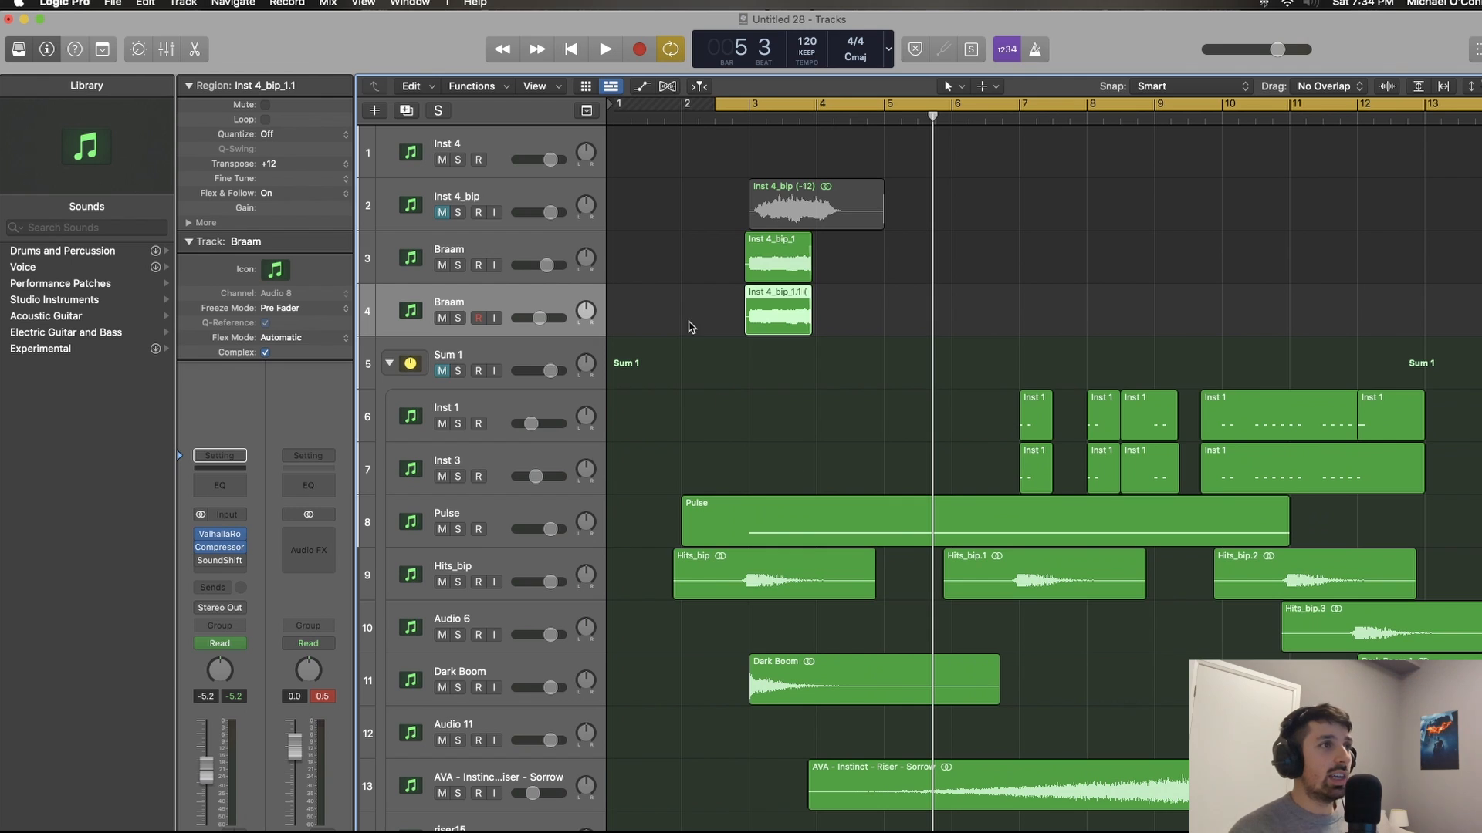
left_click_drag(718, 256, 1055, 282)
scroll(1055, 282, "up", 3)
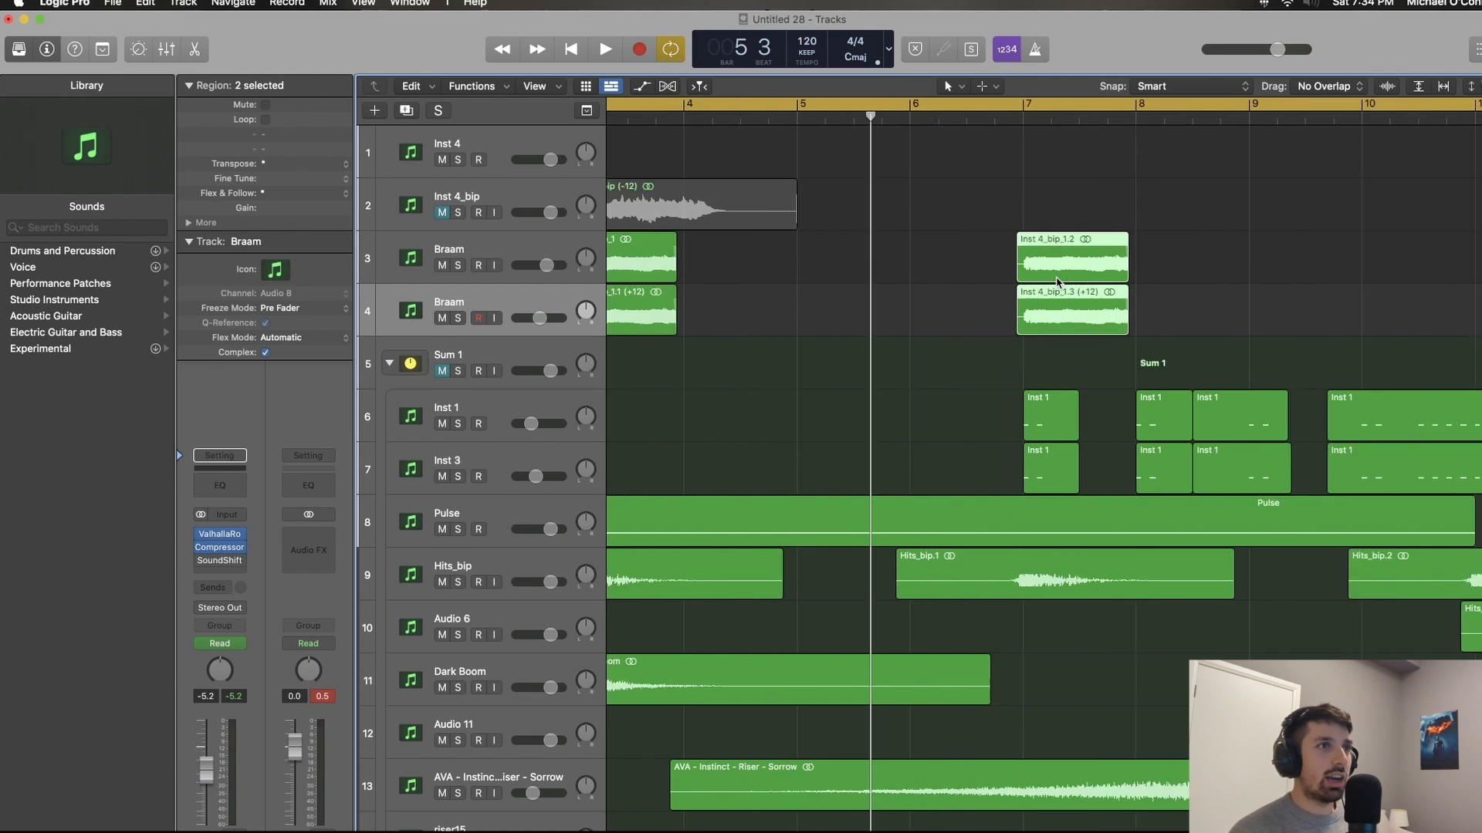
Step: Copy the pair of Braam regions again to just before bar 11, in line with the third hit
scroll(1056, 282, "down", 3)
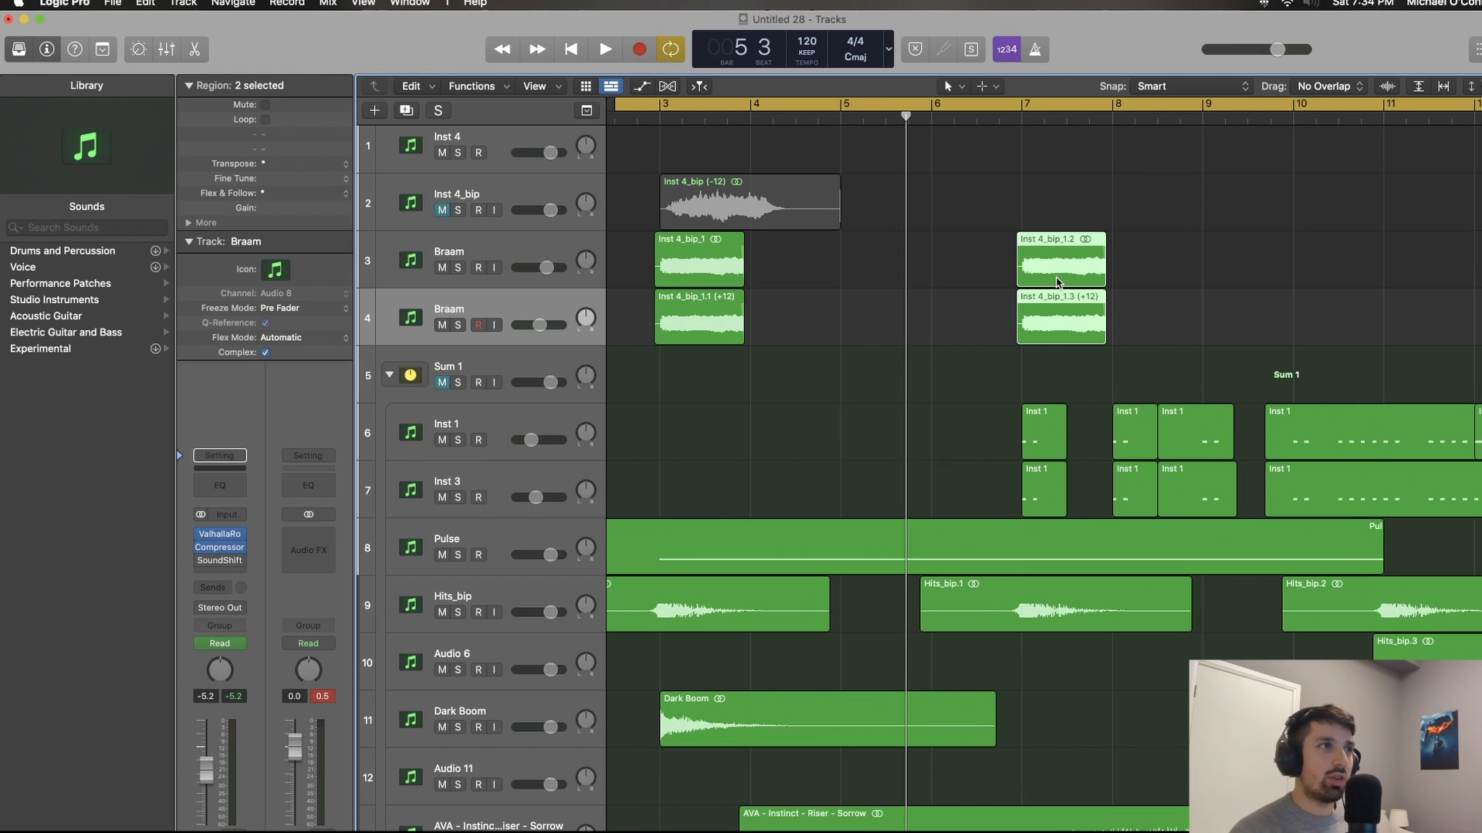
scroll(898, 288, "down", 3)
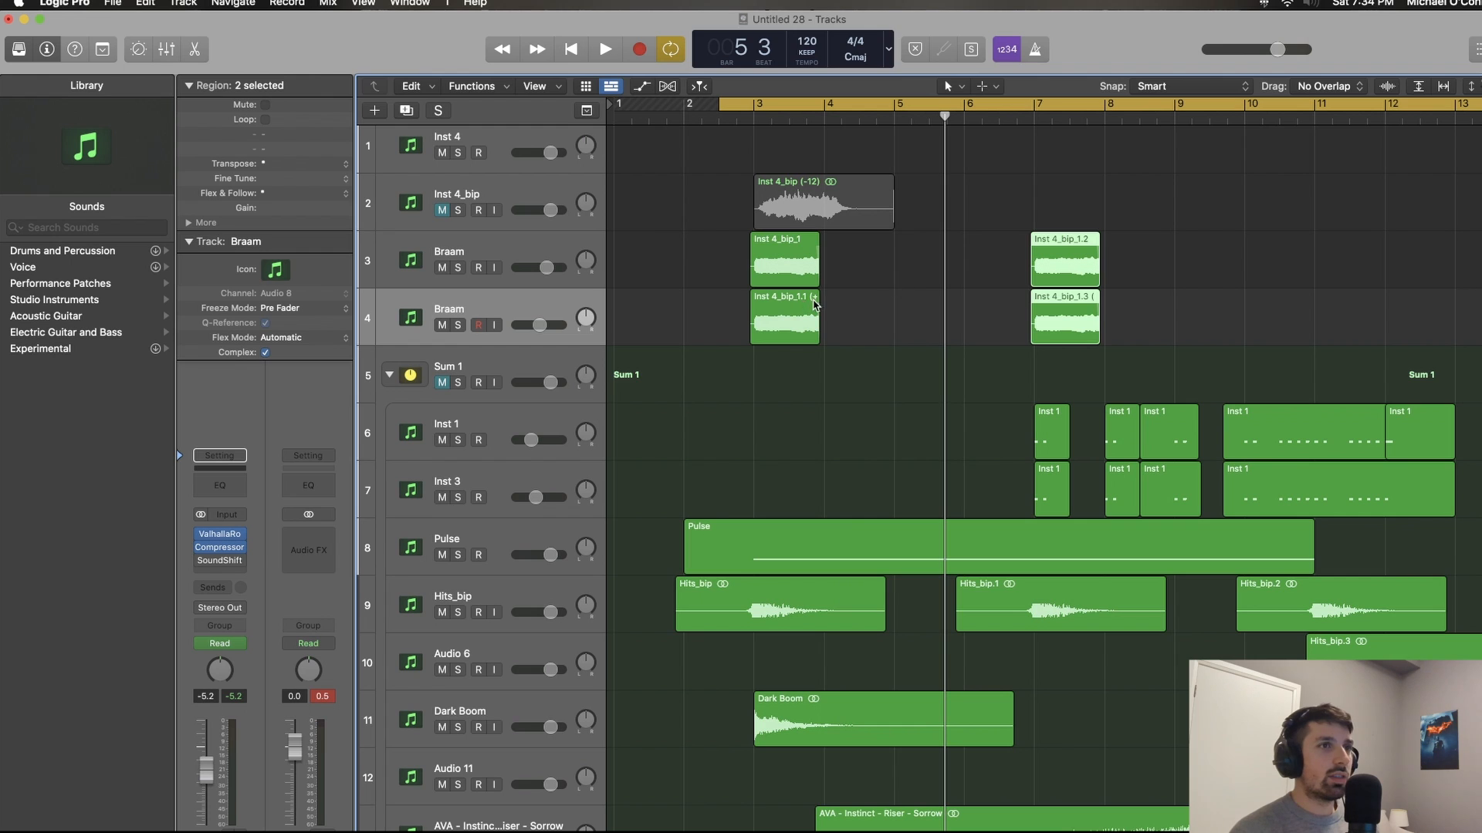
left_click_drag(987, 237, 1330, 296)
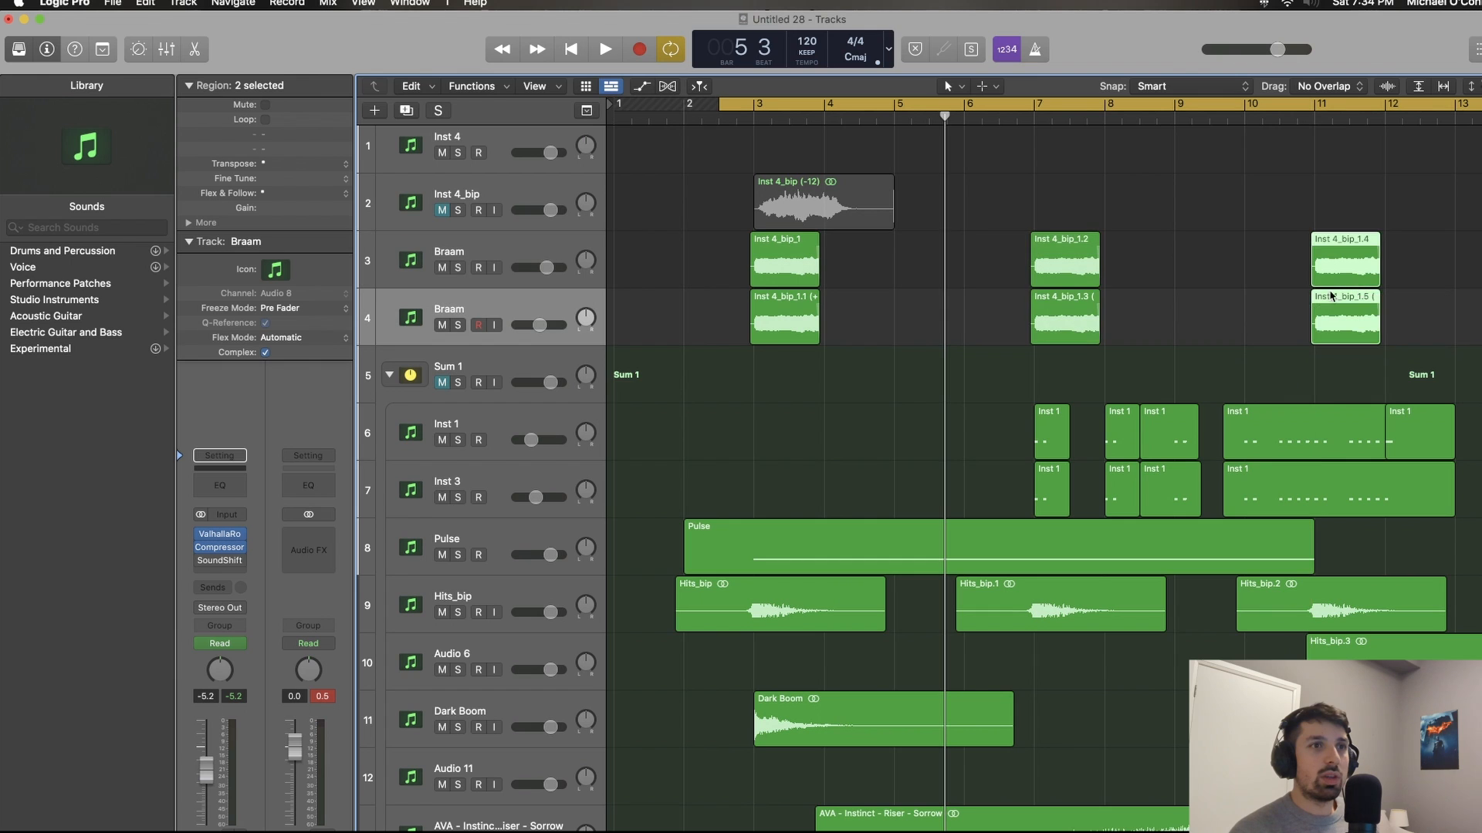
scroll(1330, 296, "right", 5)
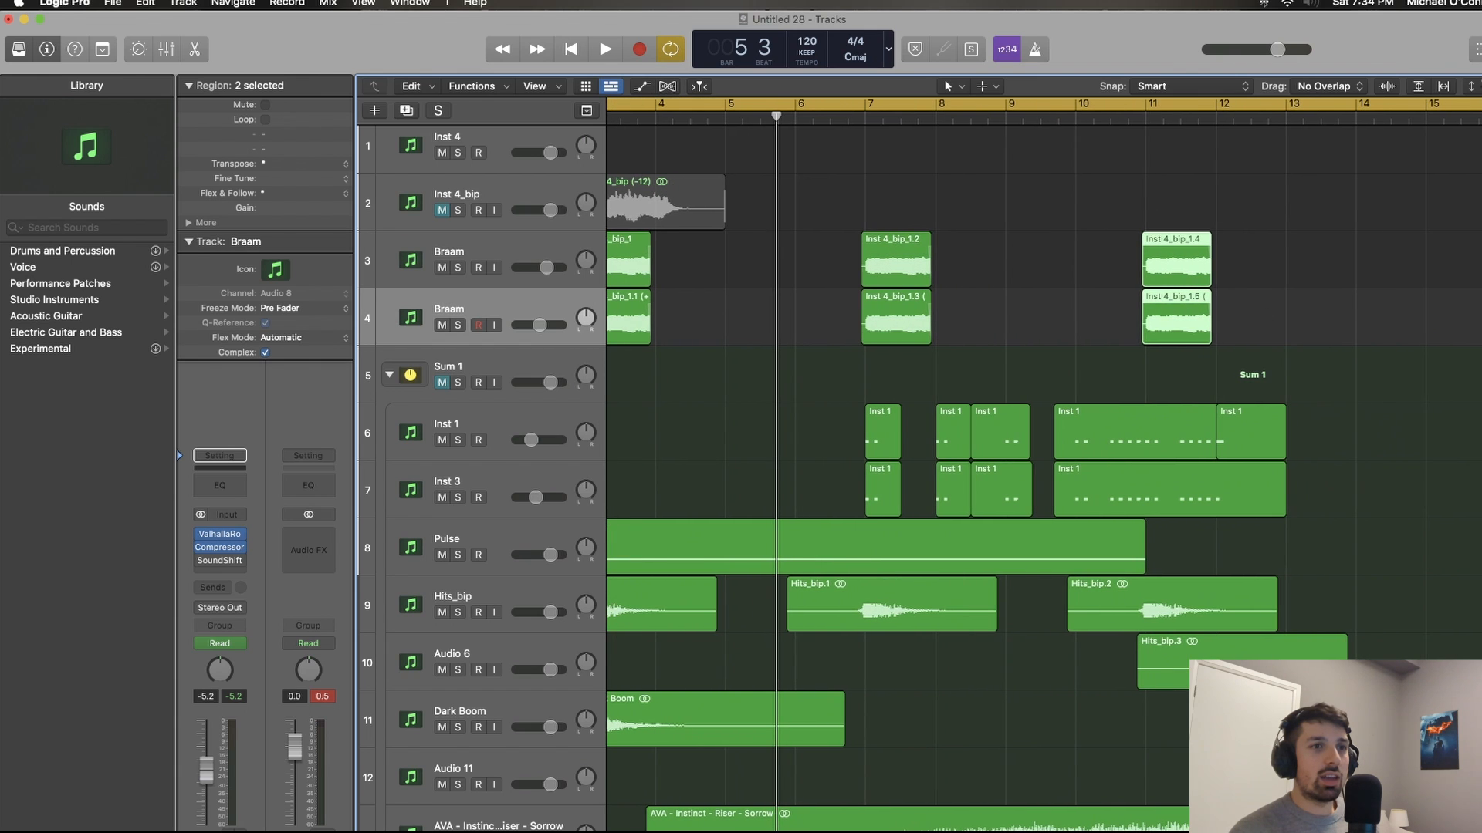
scroll(822, 571, "left", 5)
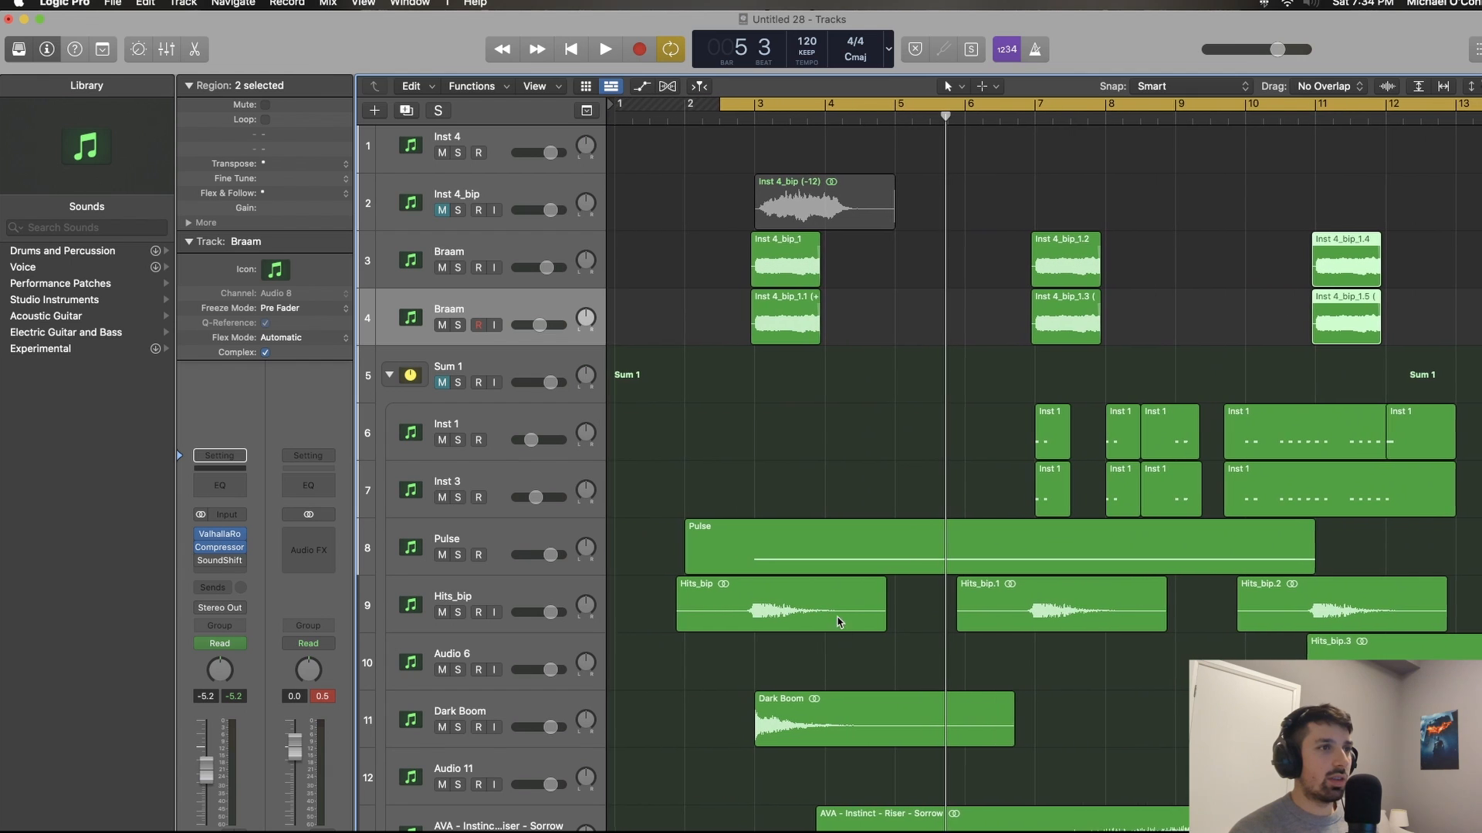
Step: Examine the Sum 1 tracks: the Pulse, Inst 3's Kontakt instrument, the Hits_bip regions, Dark Boom and the riser
left_click(822, 570)
scroll(488, 447, "down", 1)
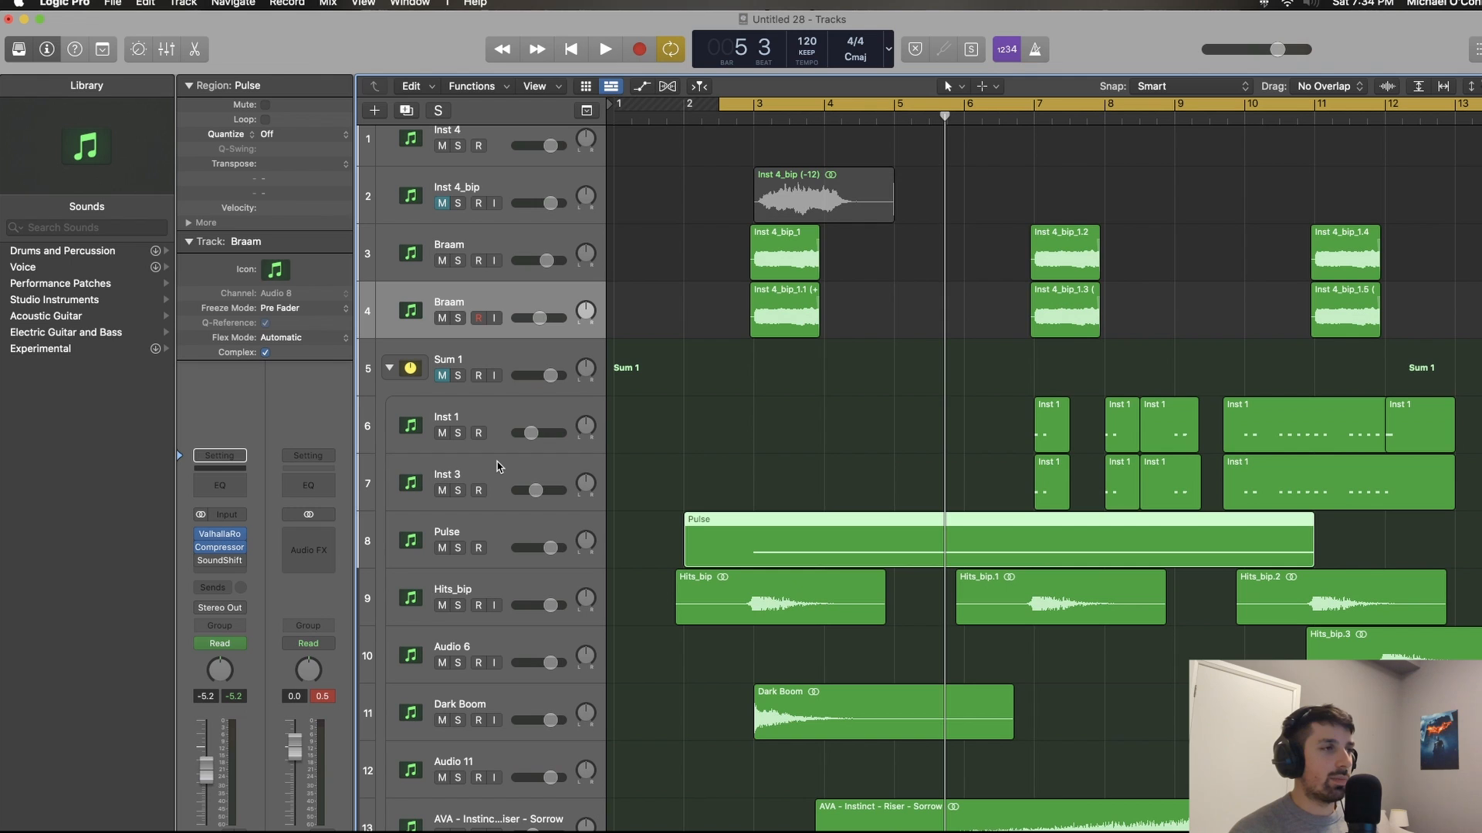
left_click(497, 466)
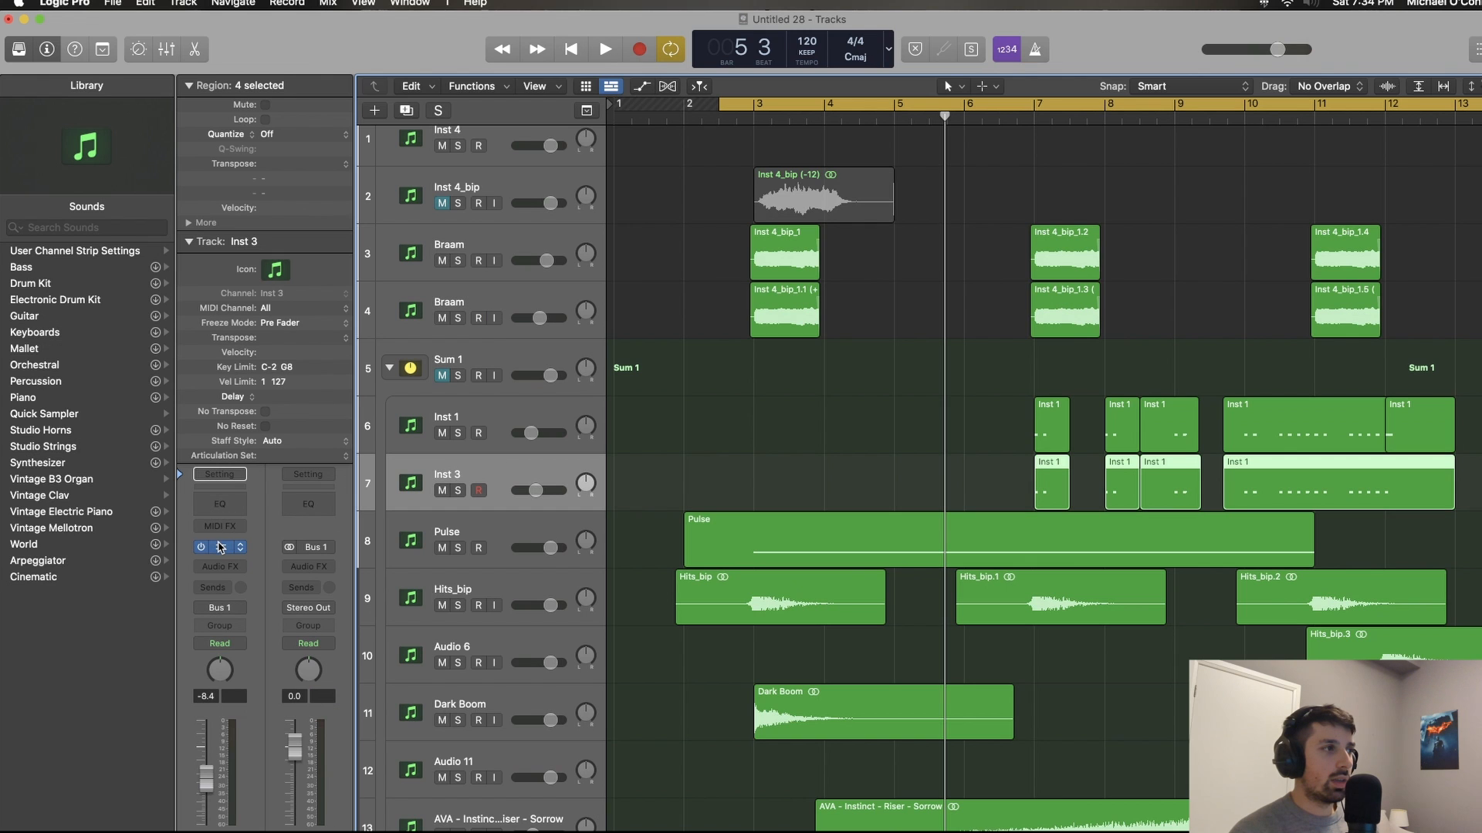
left_click(220, 547)
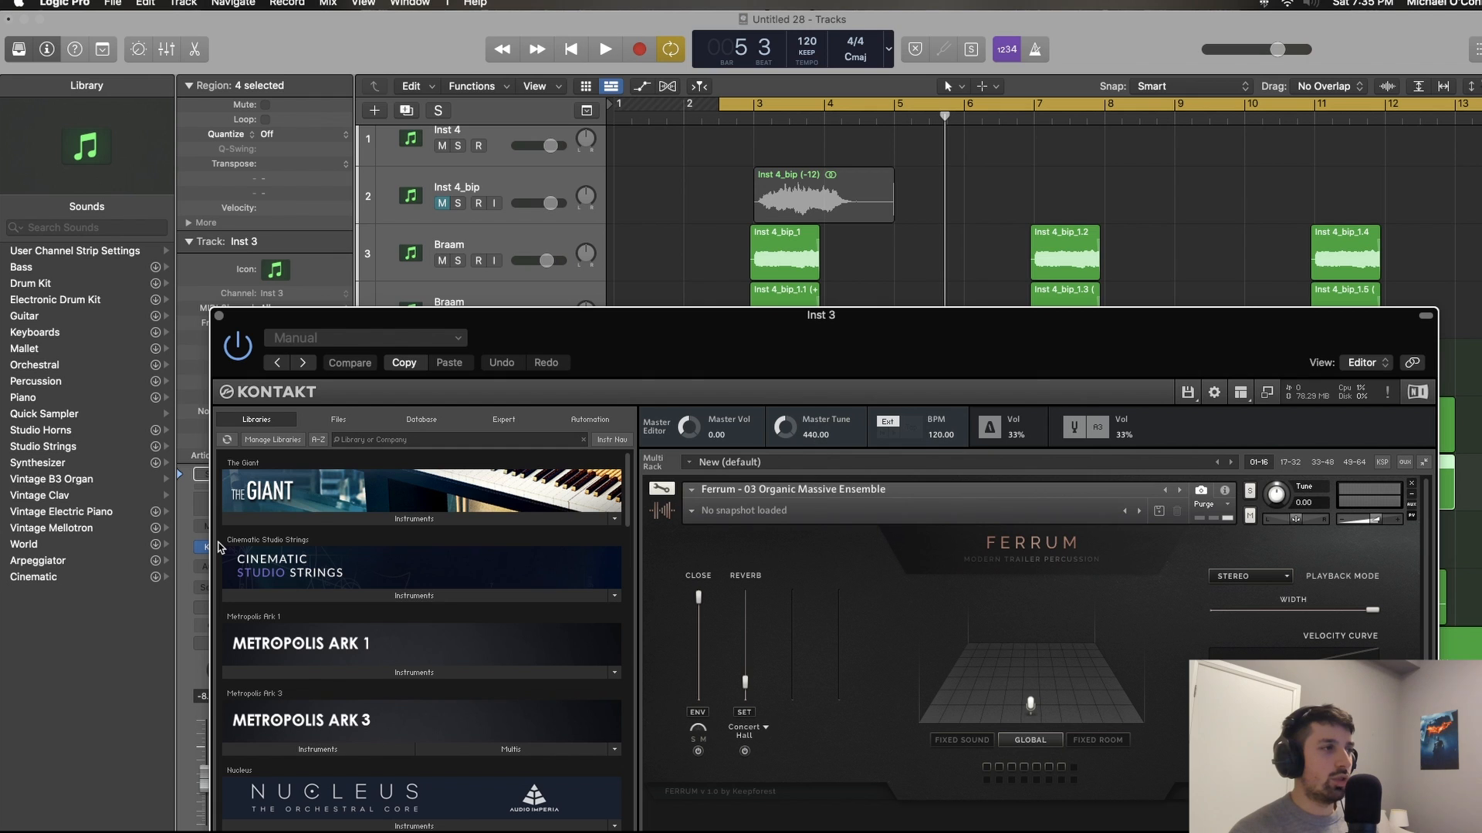
left_click(218, 315)
scroll(680, 490, "down", 2)
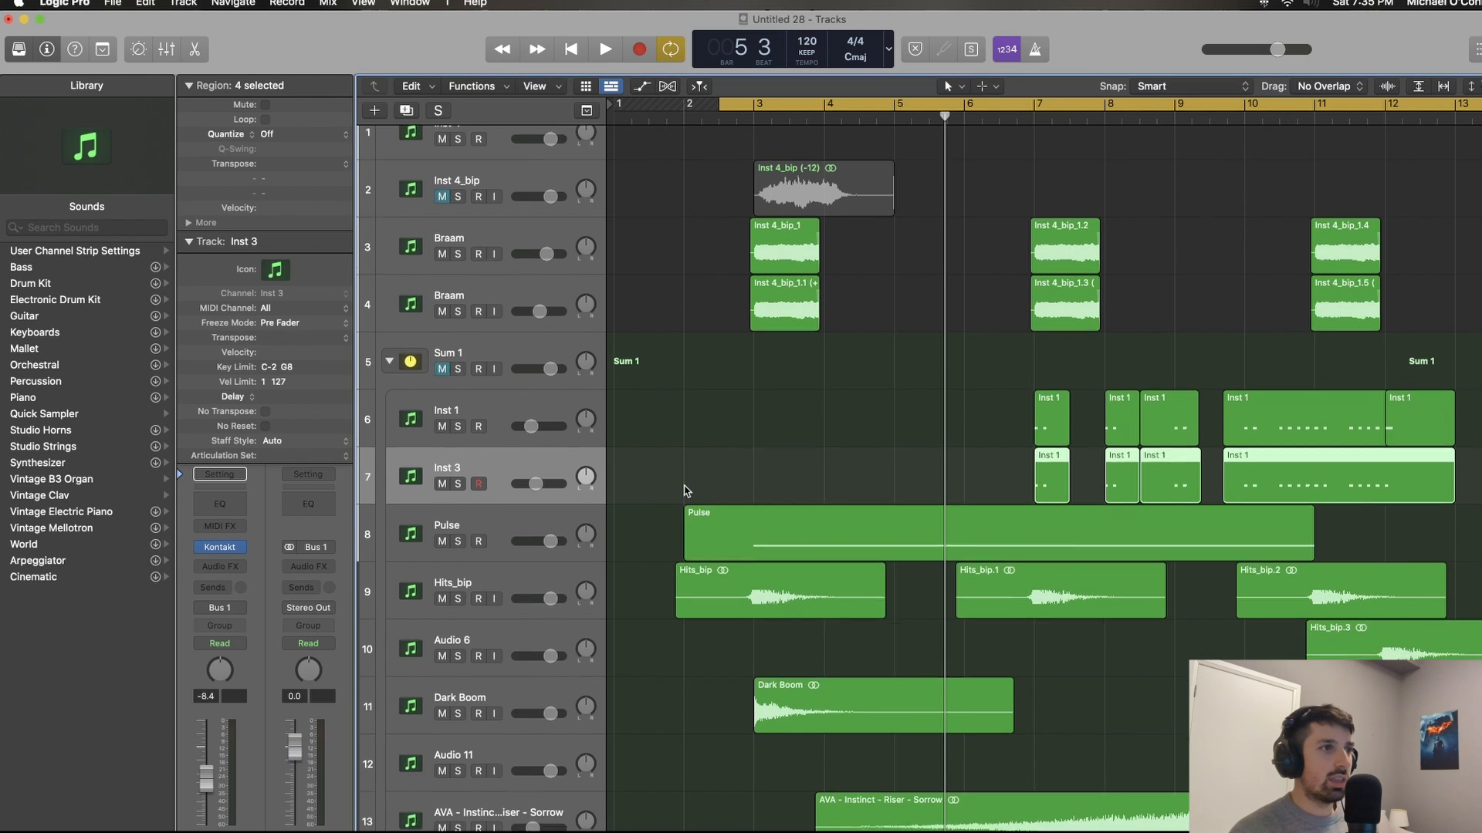
left_click(538, 564)
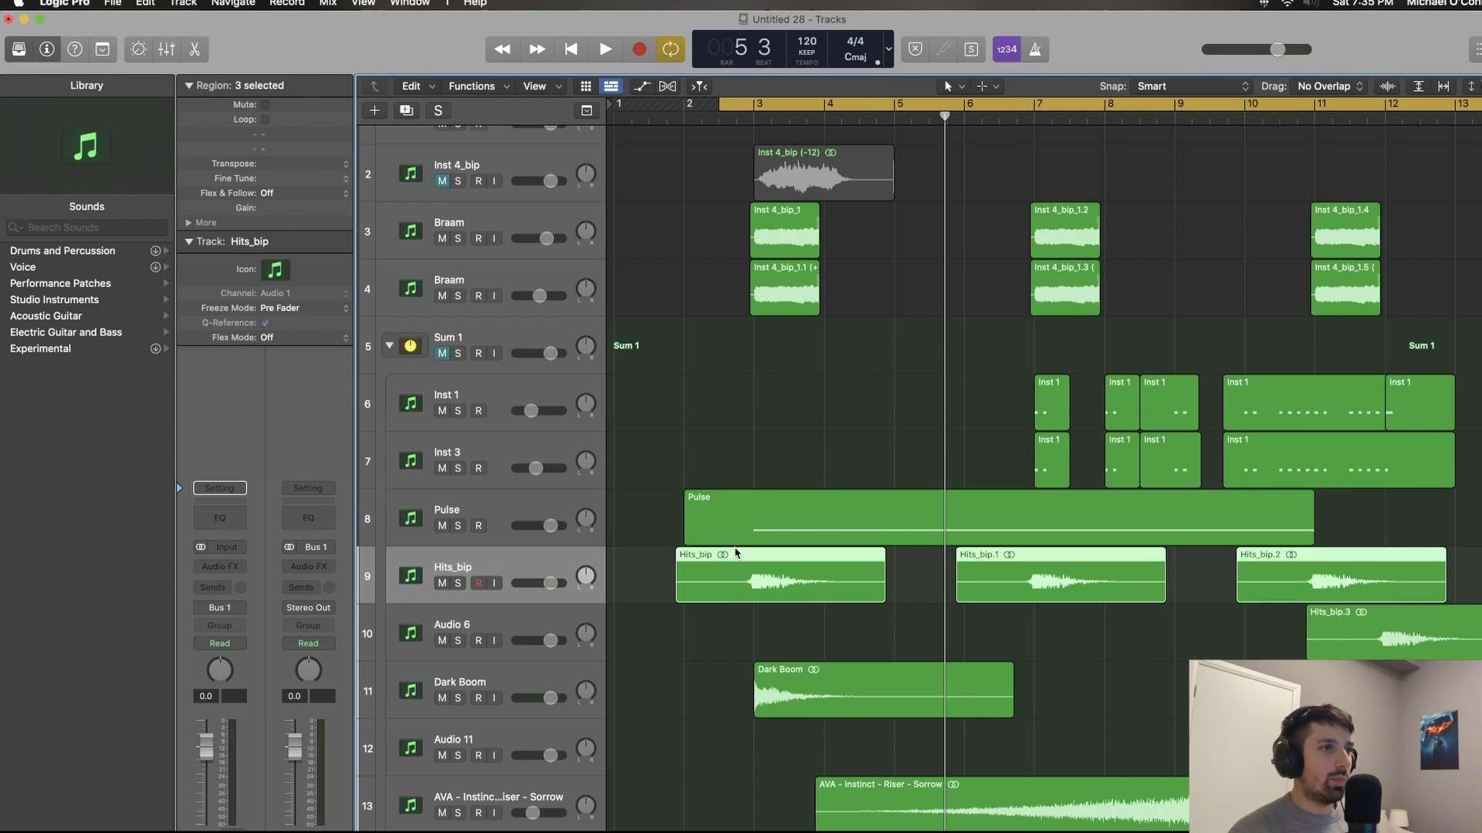
scroll(763, 592, "down", 1)
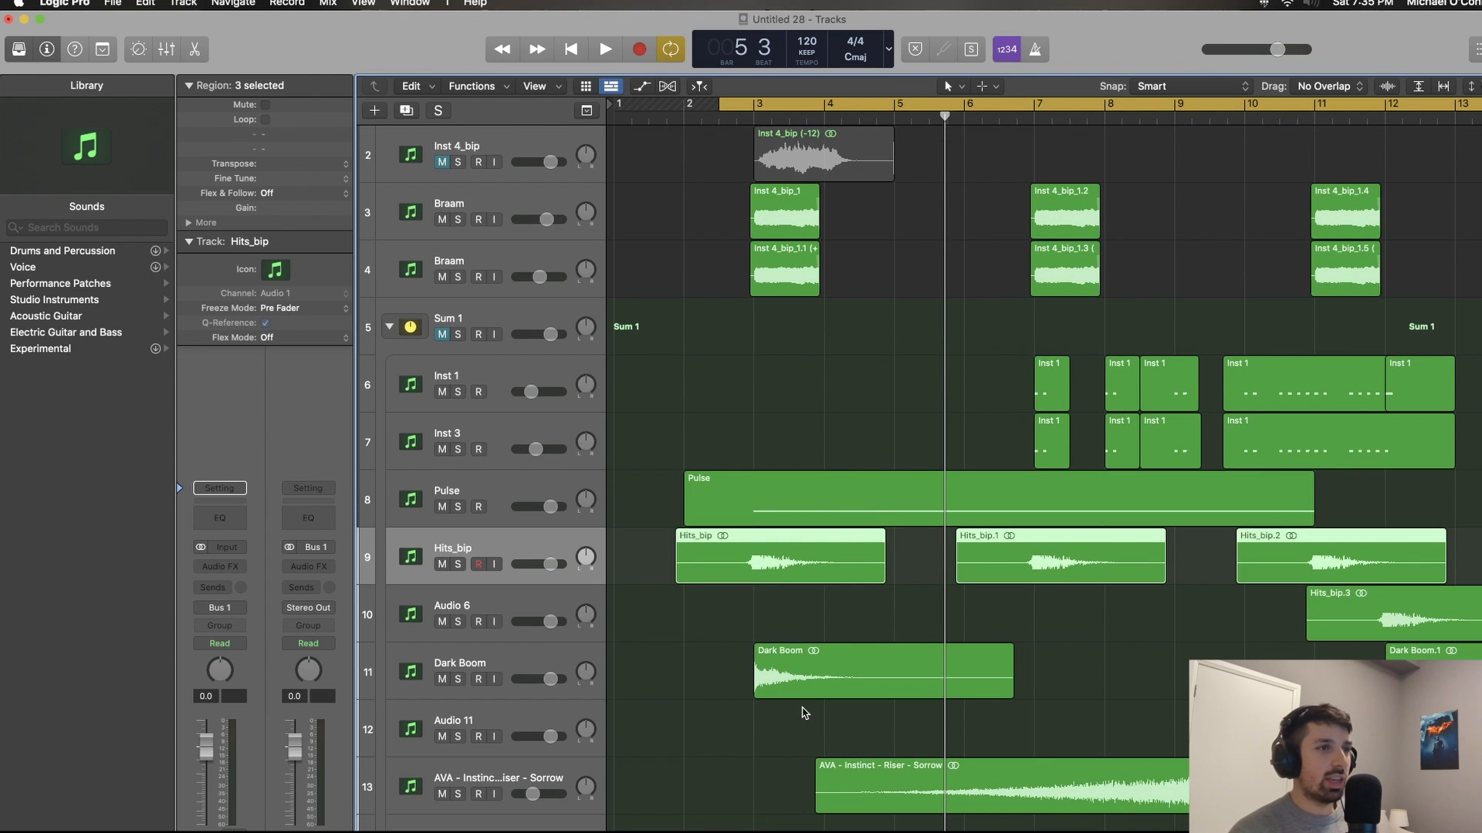
left_click(818, 683)
left_click(895, 791)
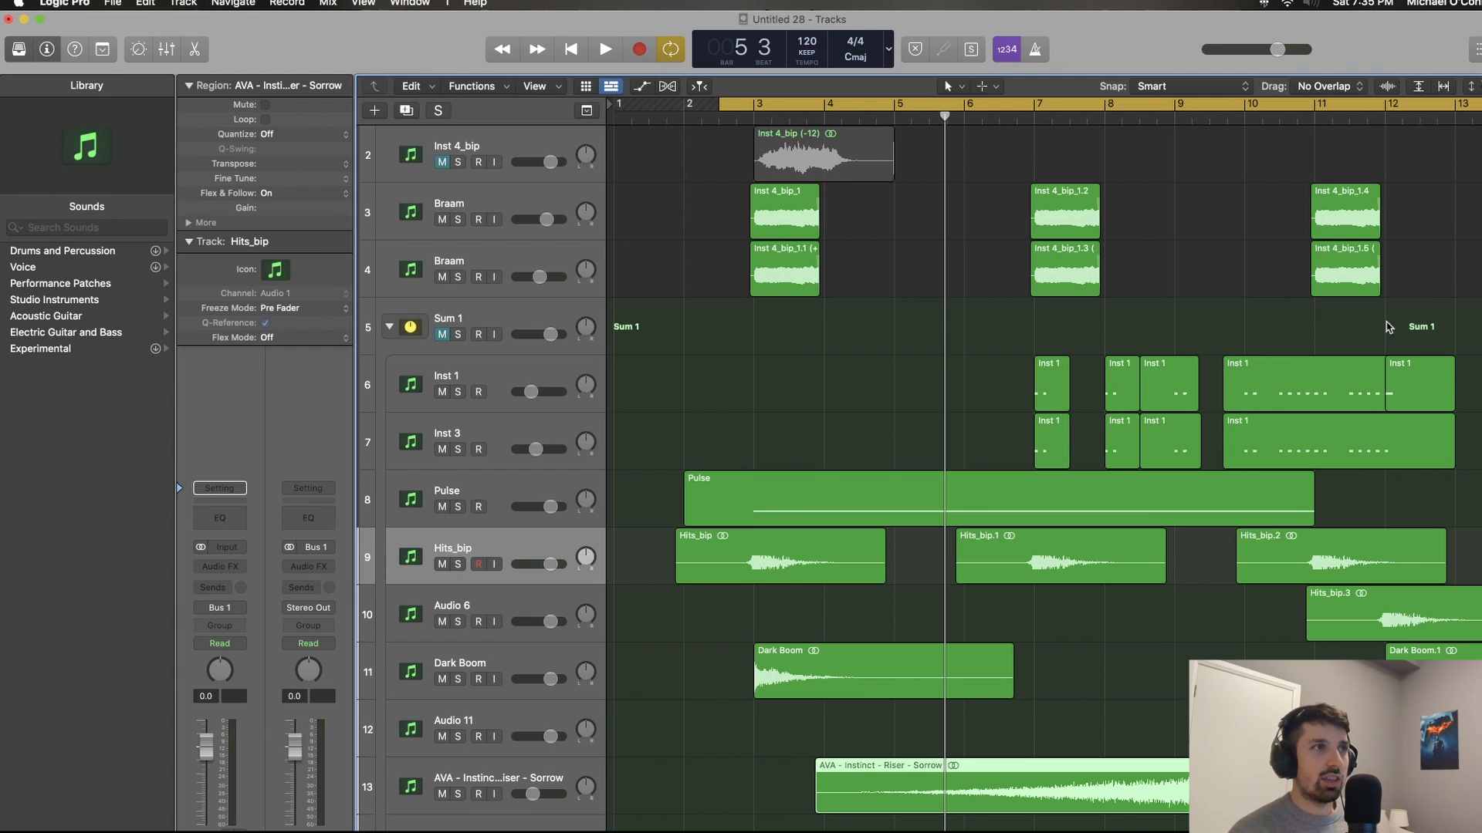
scroll(1142, 270, "up", 2)
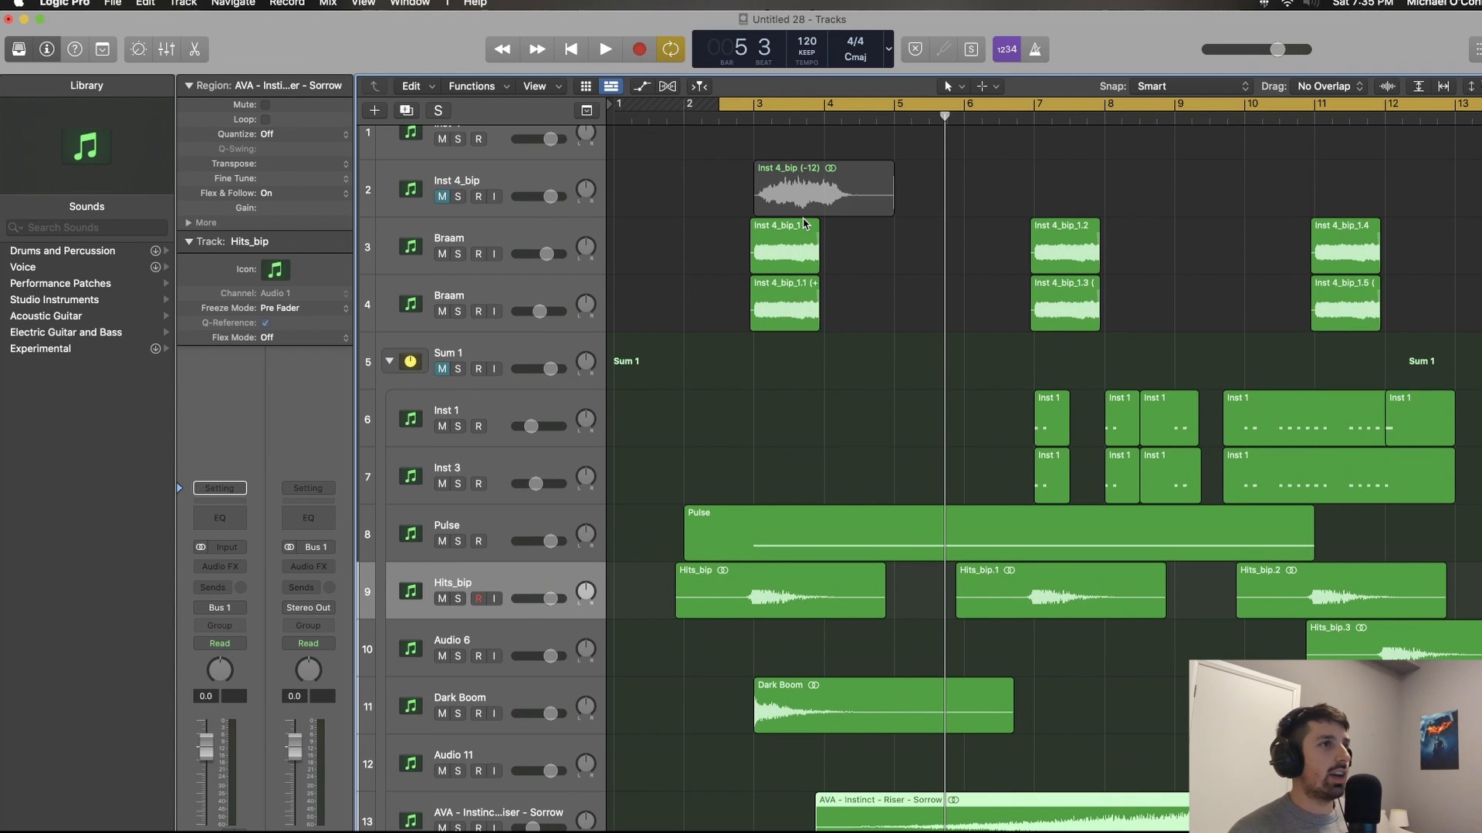
Step: Play the layered Braams together with the Sum 1 tracks through the first hit at bar 3
left_click(726, 288)
key("space")
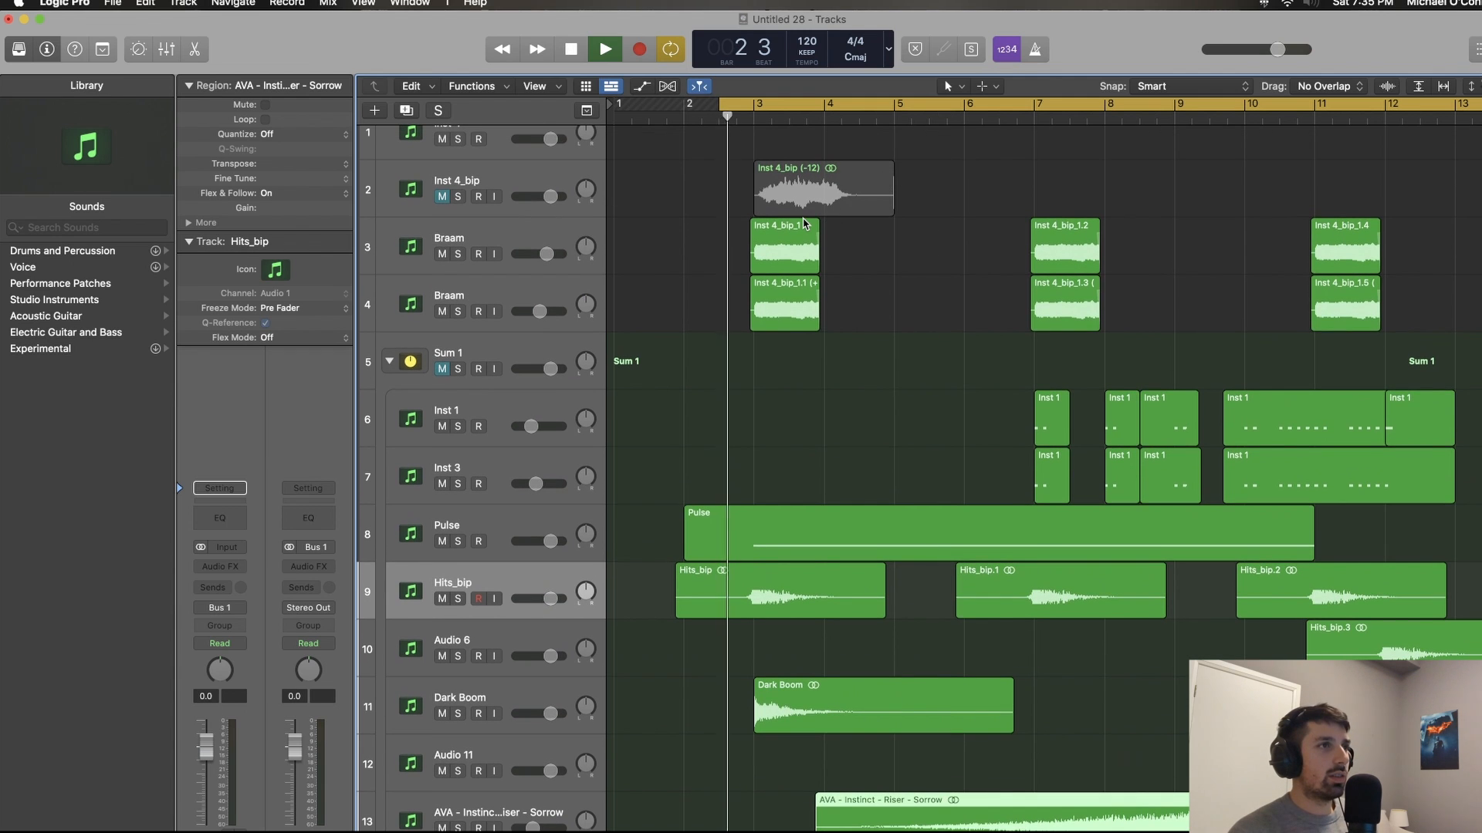
left_click(725, 288)
key("super+Right")
key("super+Right")
scroll(725, 288, "right", 2)
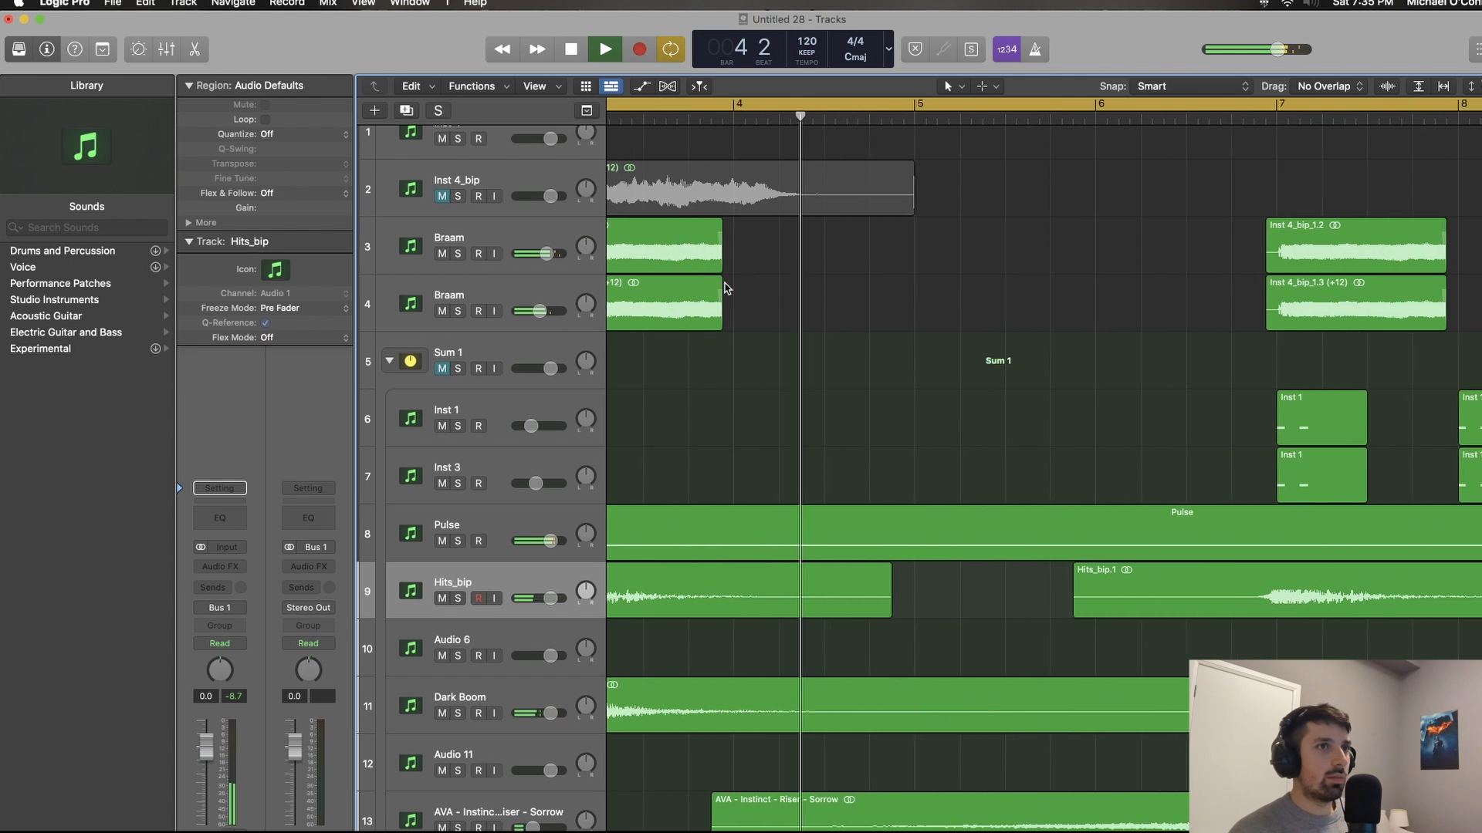
key("space")
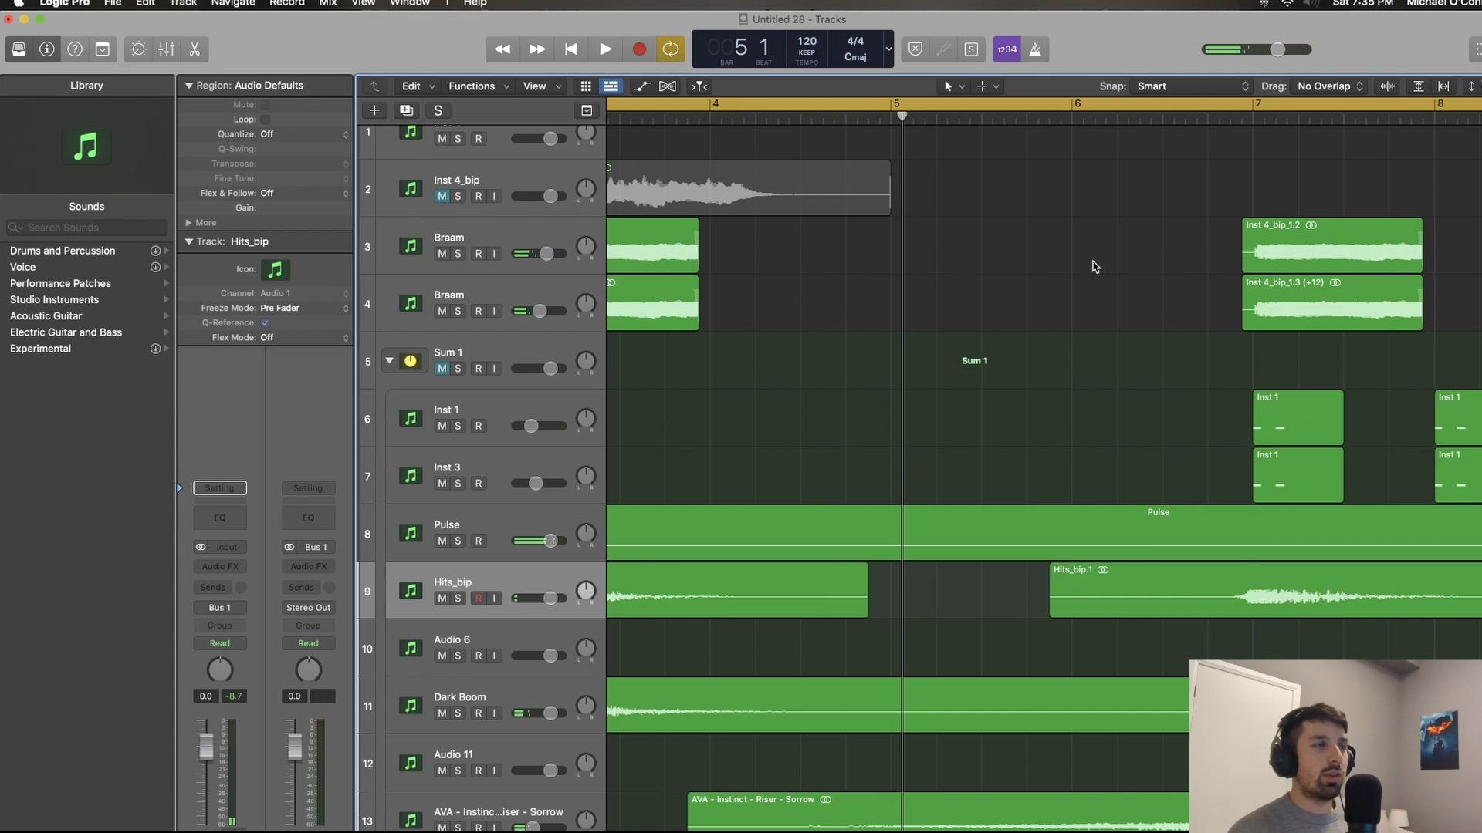
Step: Check the start position of each layered Braam pair against the hits near bars 3, 7 and 11
scroll(1093, 267, "left", 5)
left_click_drag(1145, 321, 1068, 248)
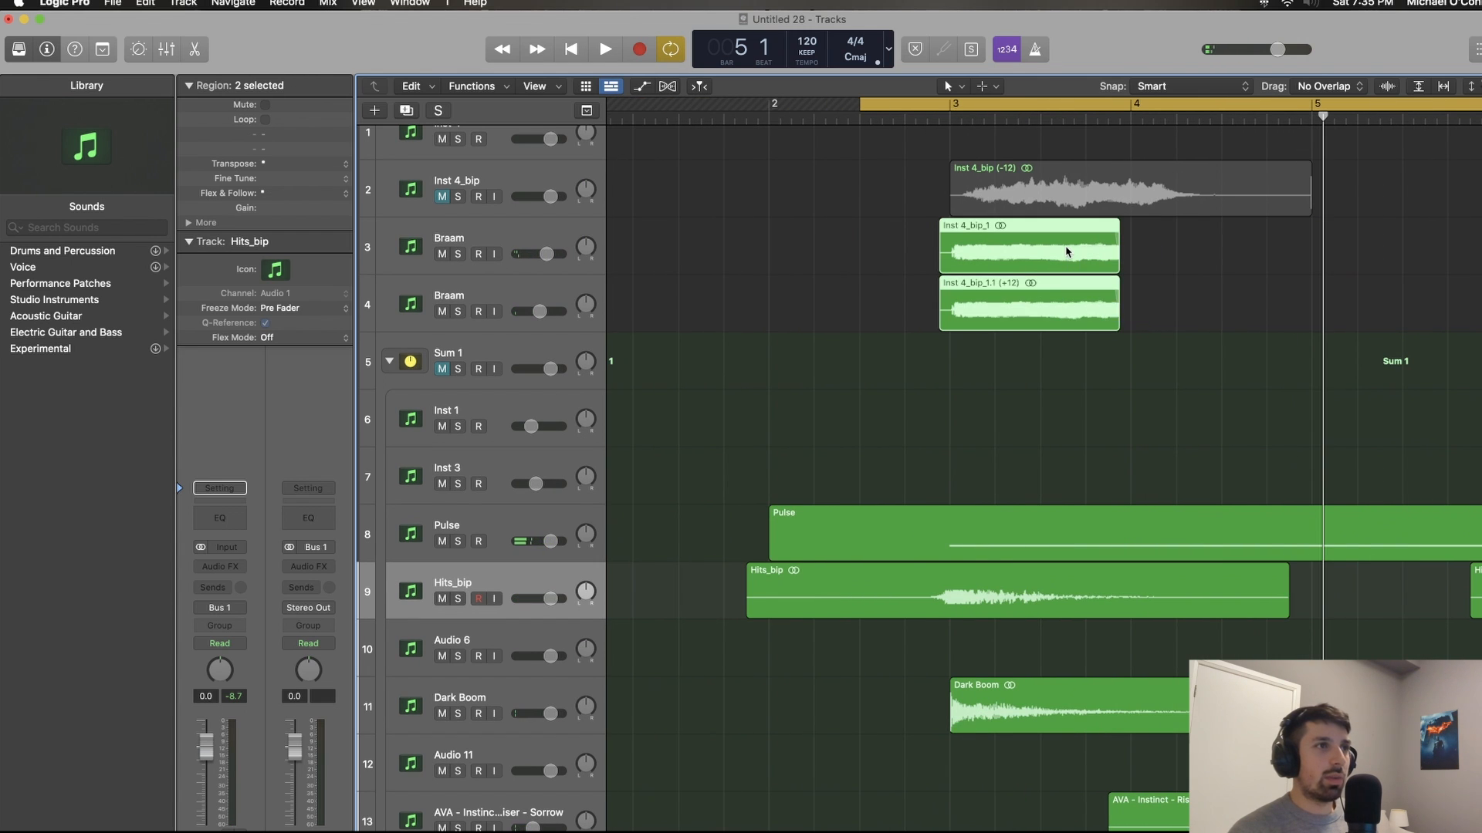
key("super+Right")
left_click(1057, 246)
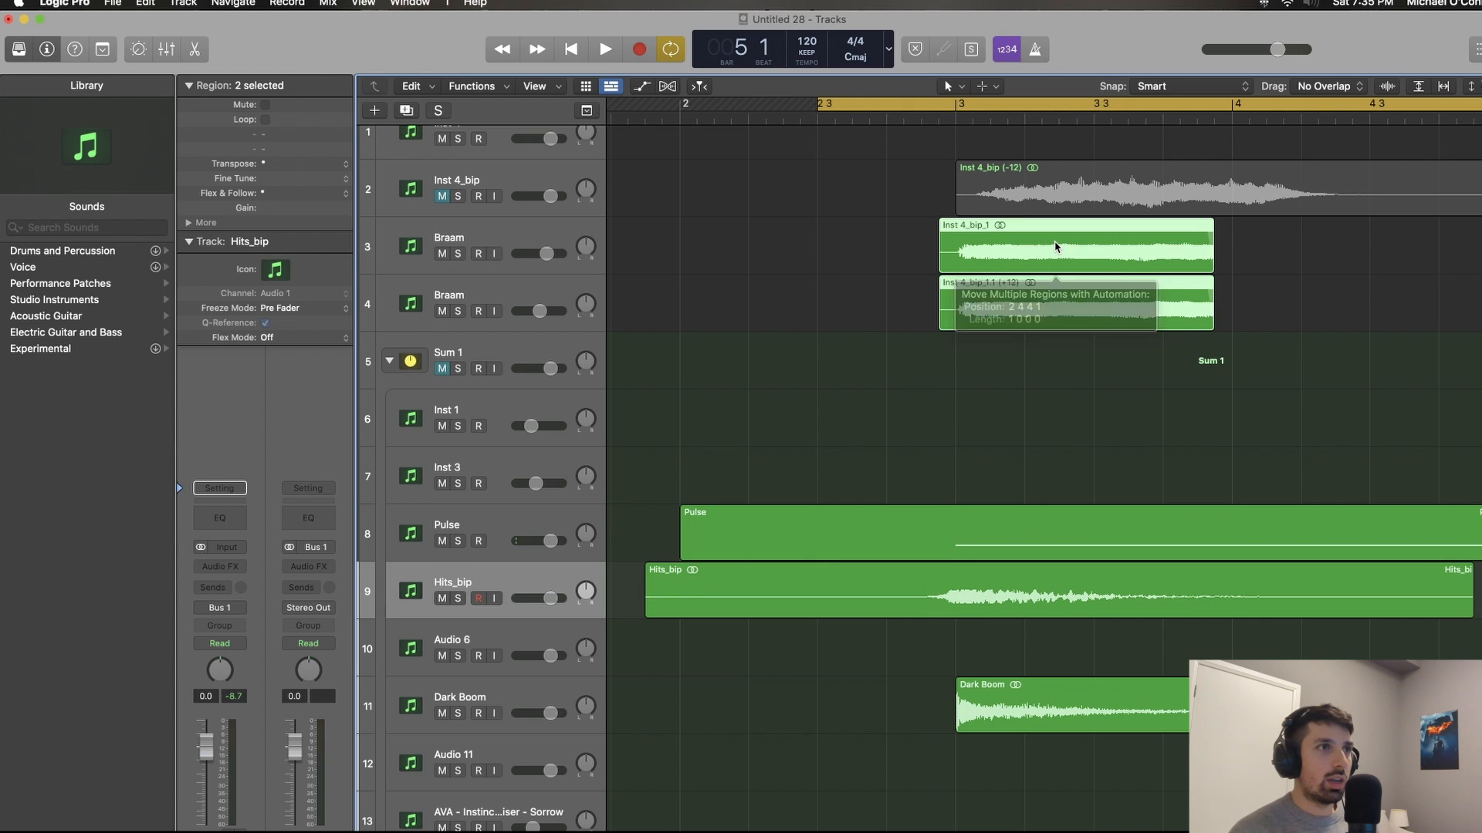
left_click_drag(1053, 247, 1186, 295)
scroll(1082, 217, "right", 10)
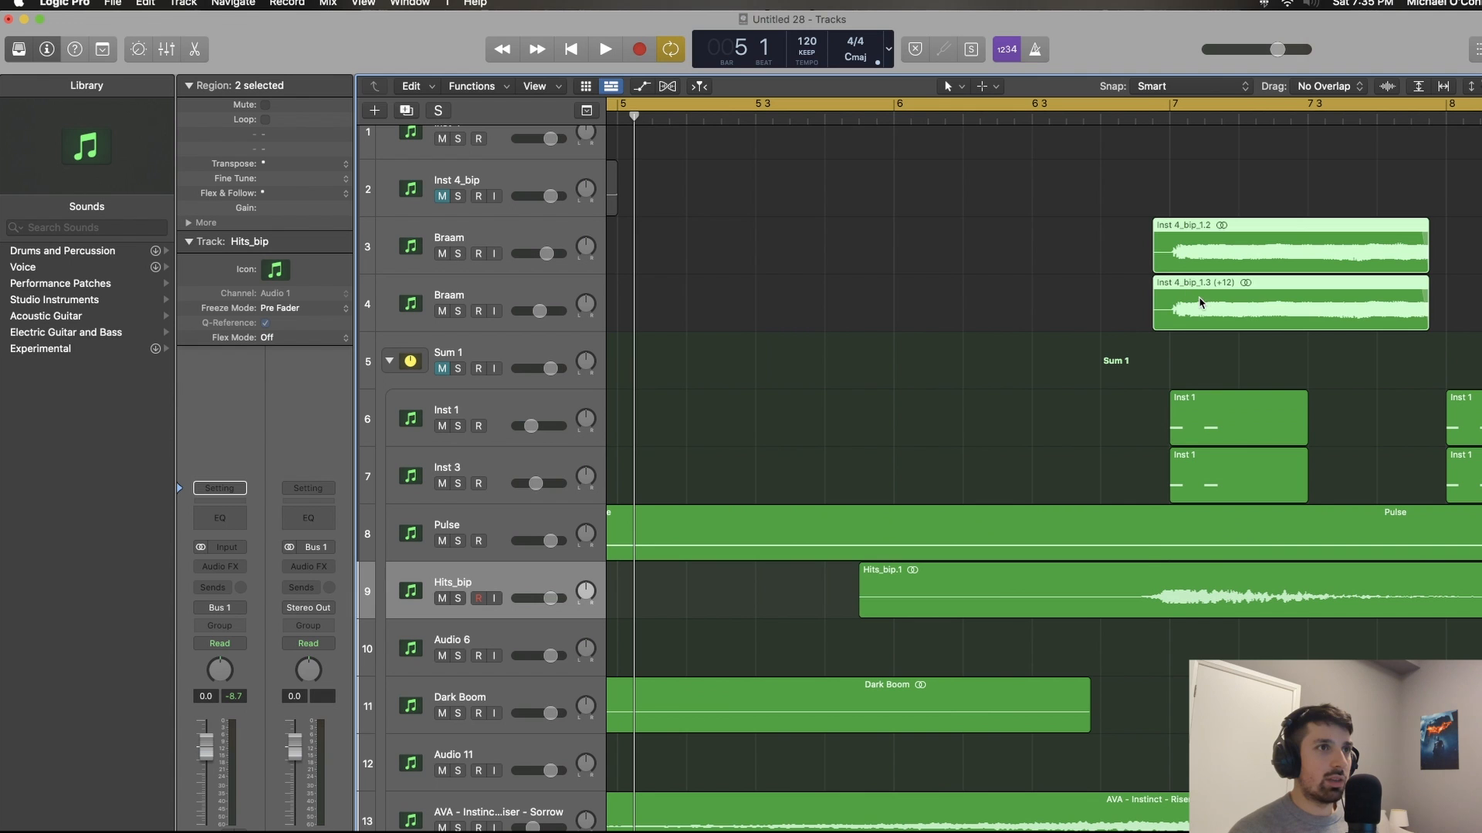
left_click(1200, 302)
scroll(1196, 301, "right", 15)
left_click_drag(1092, 249, 1234, 315)
scroll(1325, 314, "right", 10)
key("super+Left")
key("super+Left")
key("super+Left")
key("super+Left")
key("super+Left")
key("super+Left")
key("super+Left")
key("super+Left")
key("super+Left")
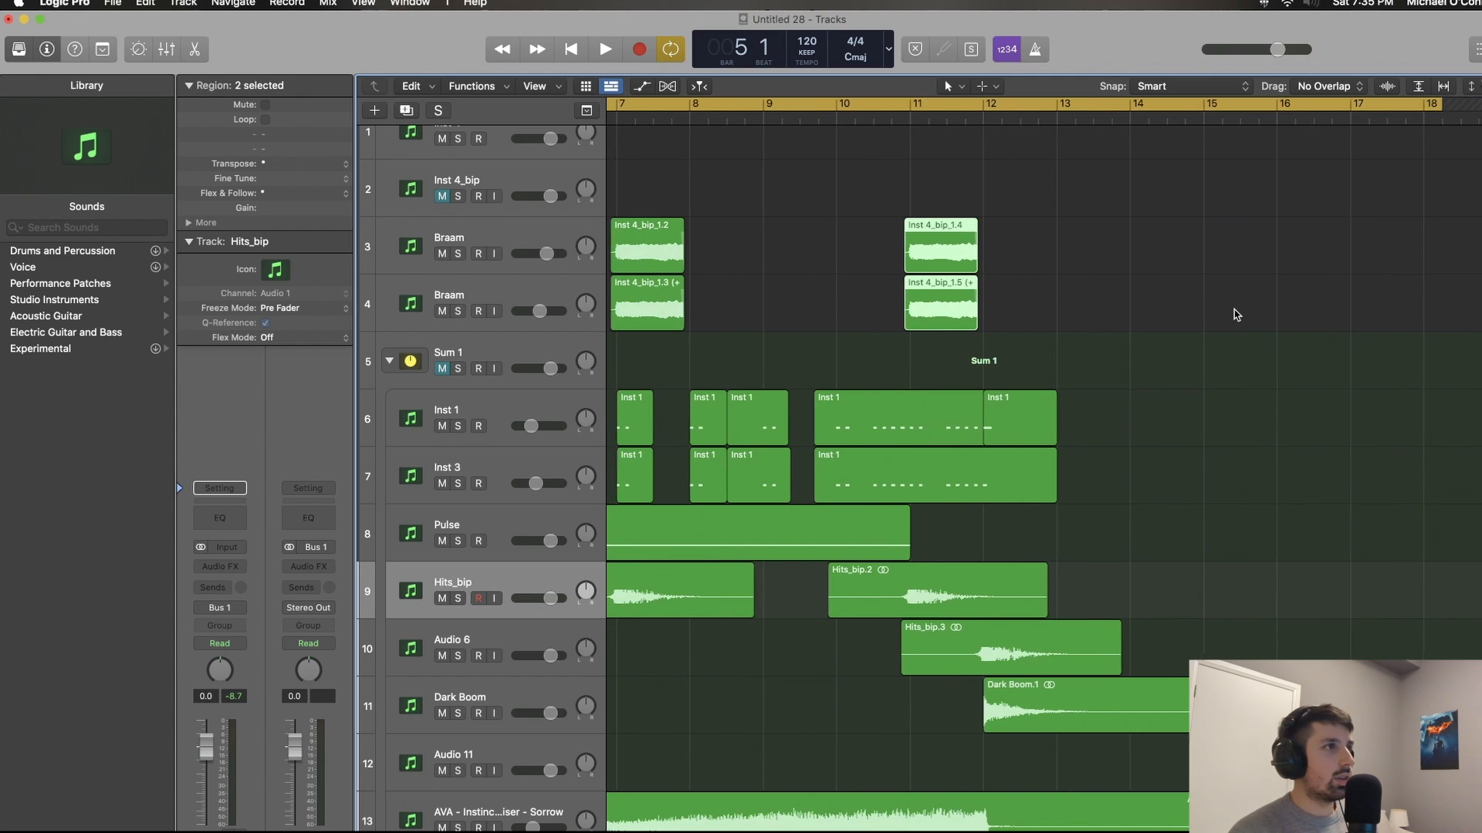
Step: Unmute the Sum 1 stack and play the Braams with the full arrangement through to bar 14
scroll(1235, 315, "left", 10)
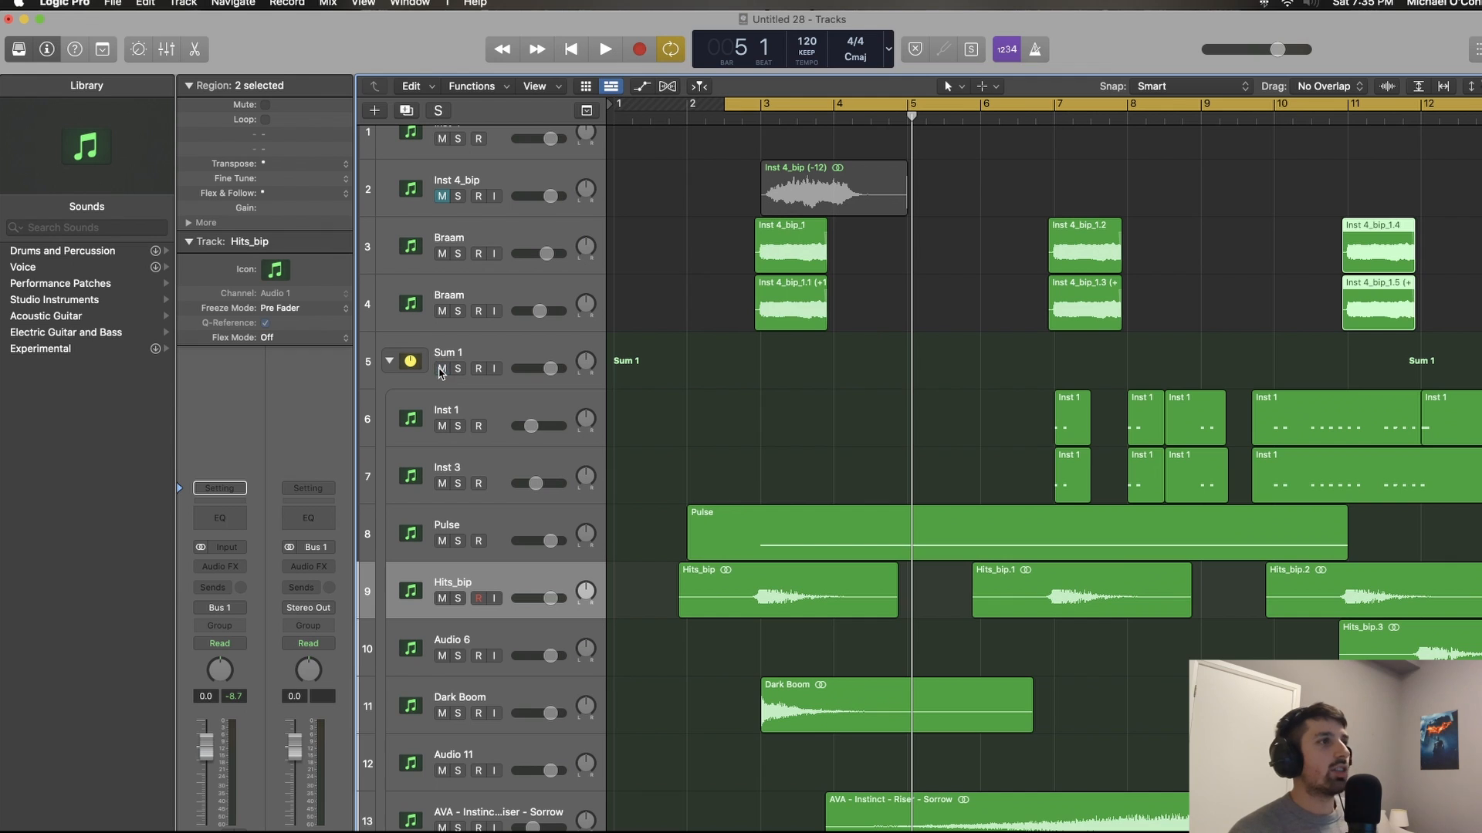
key("space")
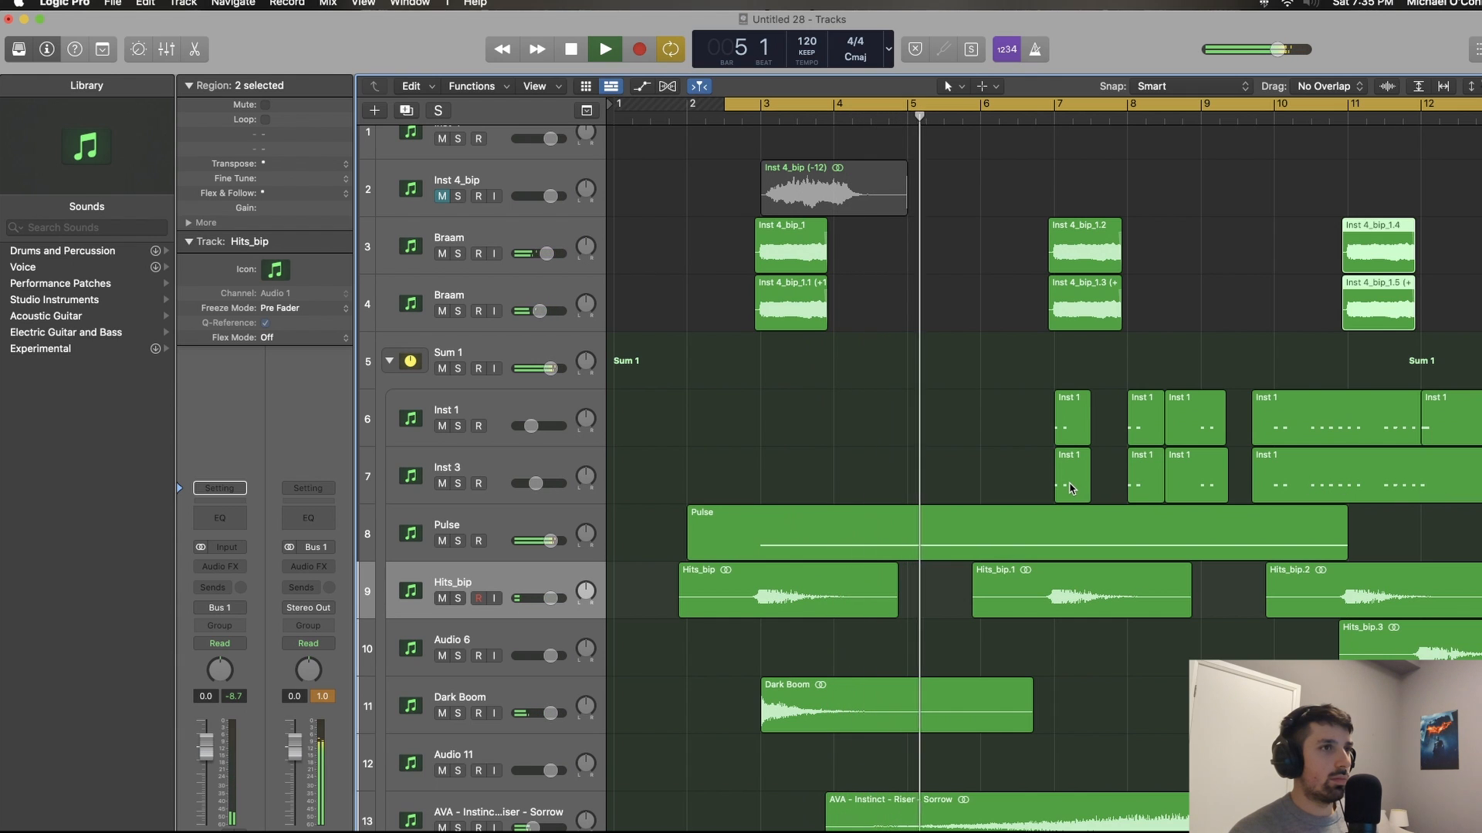
key("super+Up")
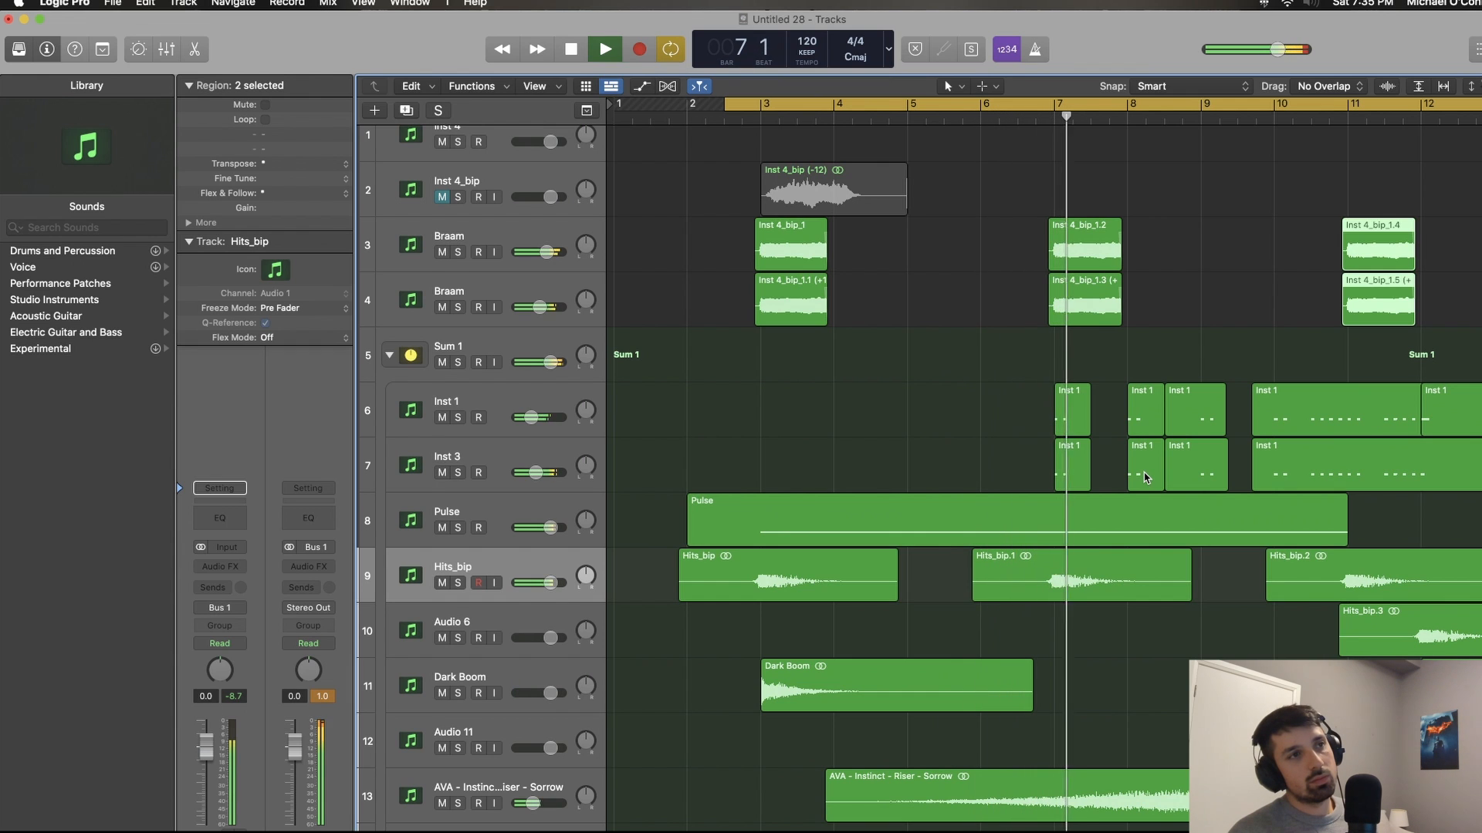
key("super+Right")
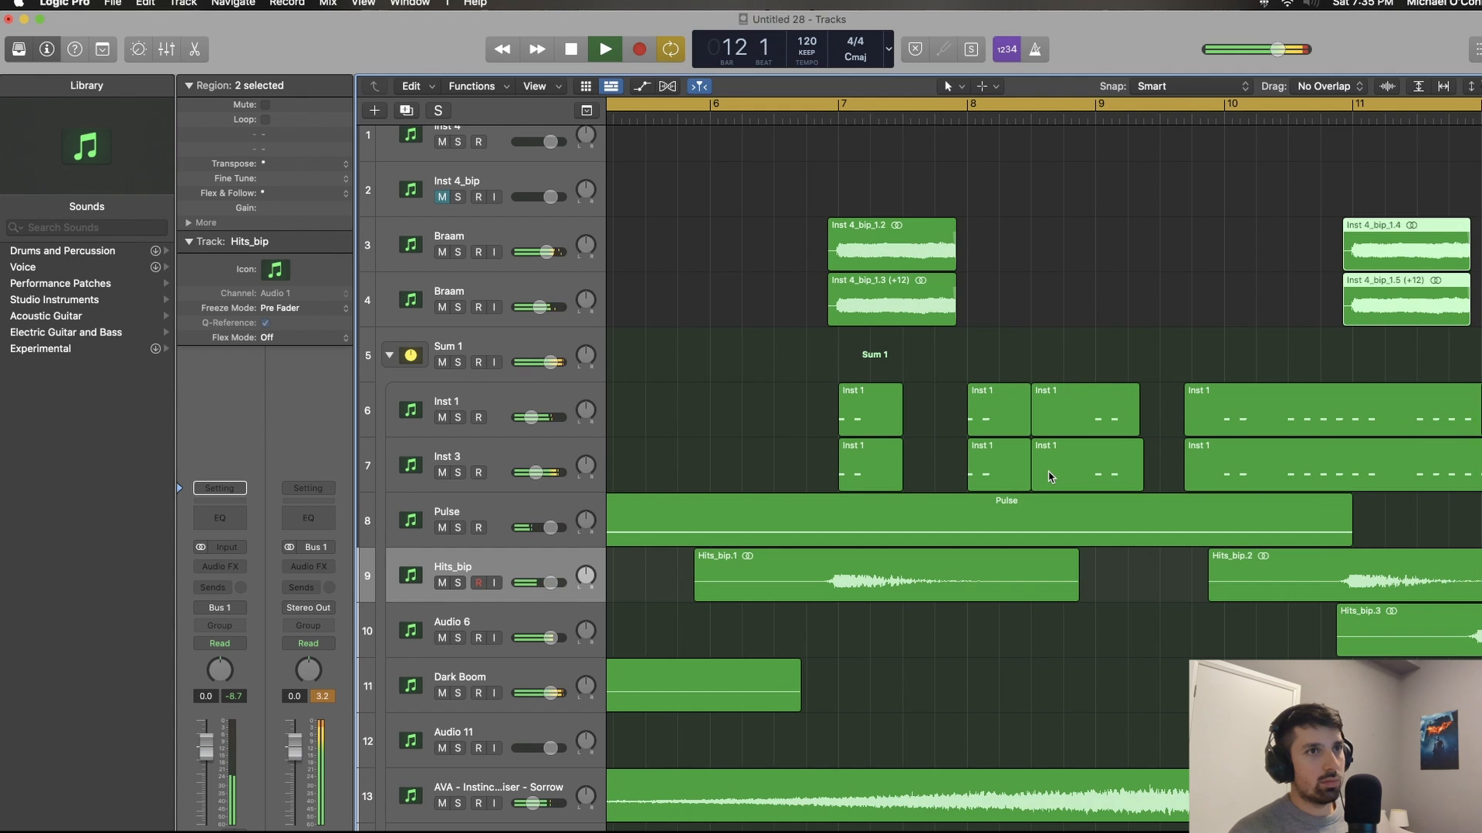
scroll(1050, 477, "right", 8)
scroll(866, 390, "left", 10)
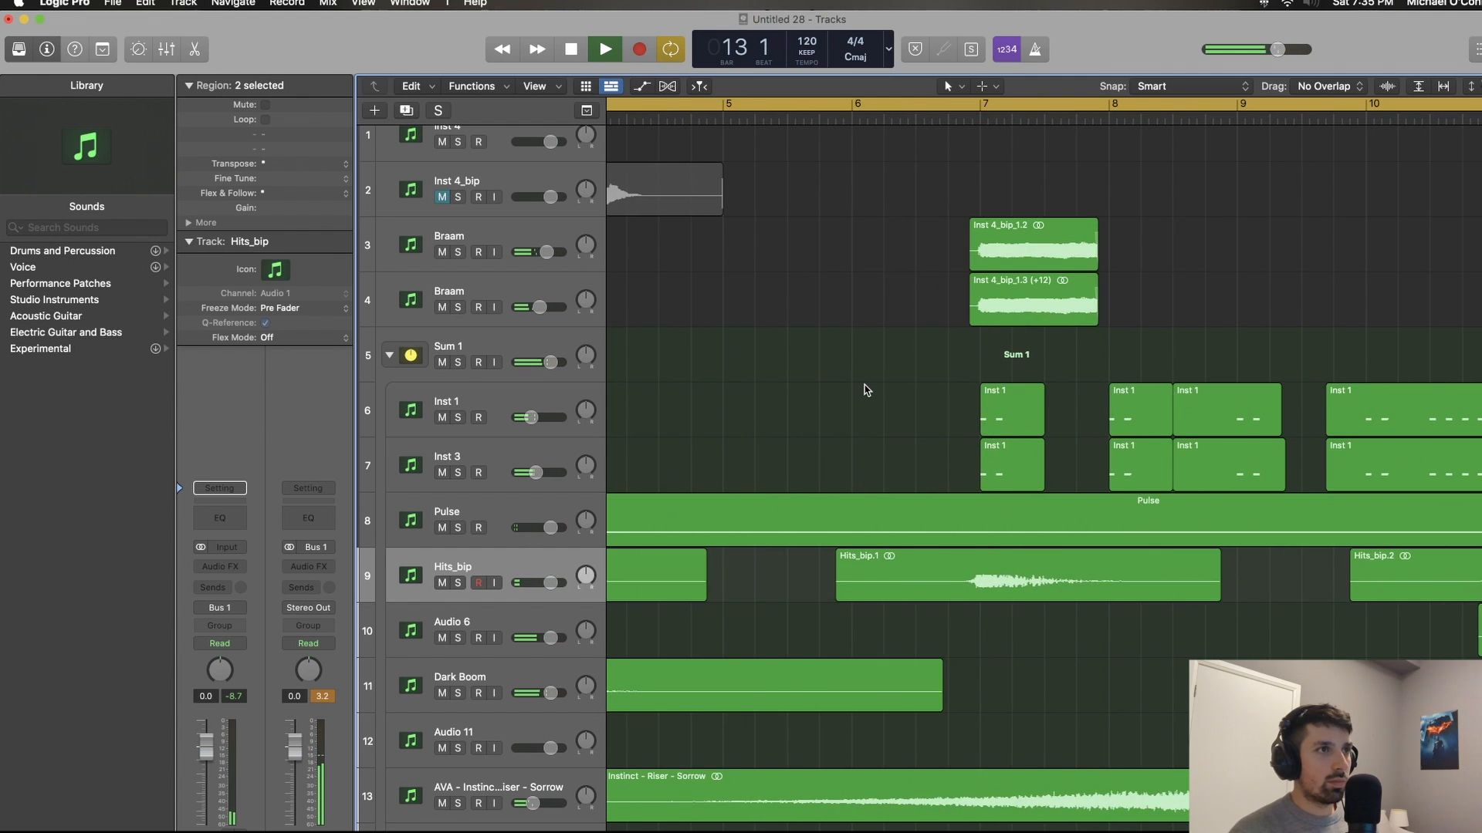
scroll(869, 381, "up", 4)
scroll(868, 381, "down", 6)
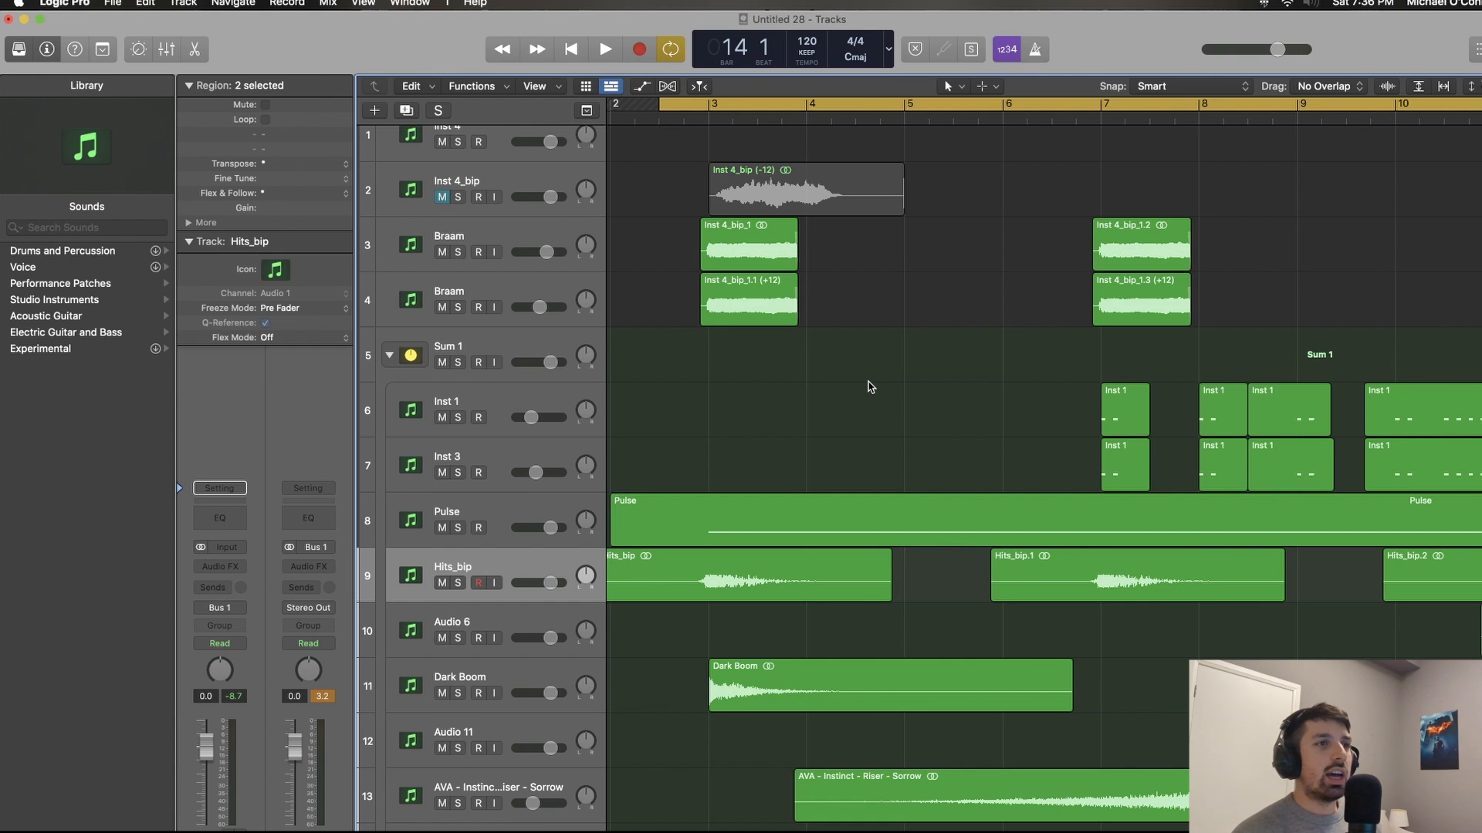
scroll(870, 387, "down", 4)
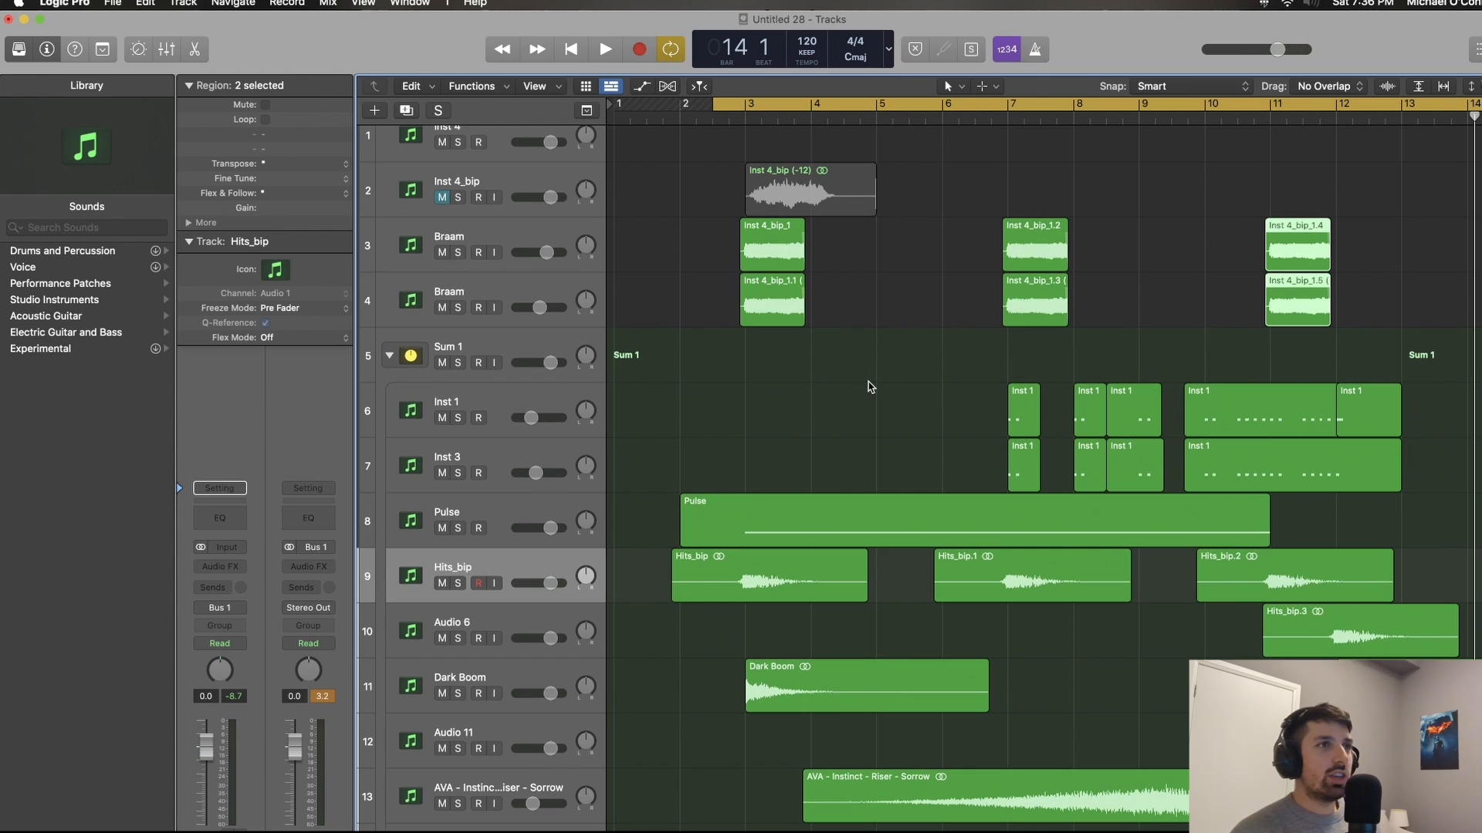
Step: Delete the octave-up (+12) Braam region at the first hit near bar 3
left_click_drag(823, 363, 775, 312)
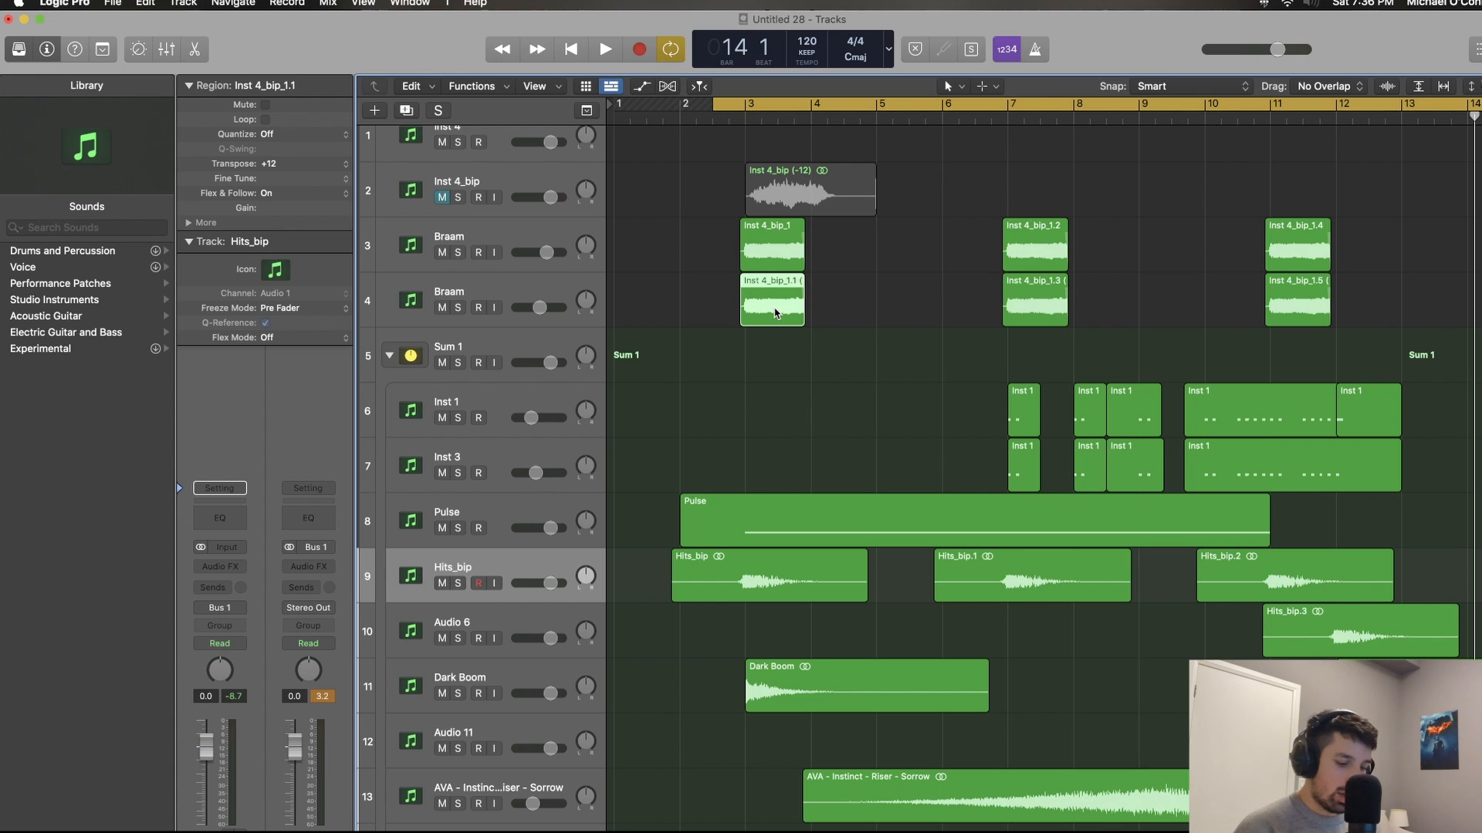
key("Delete")
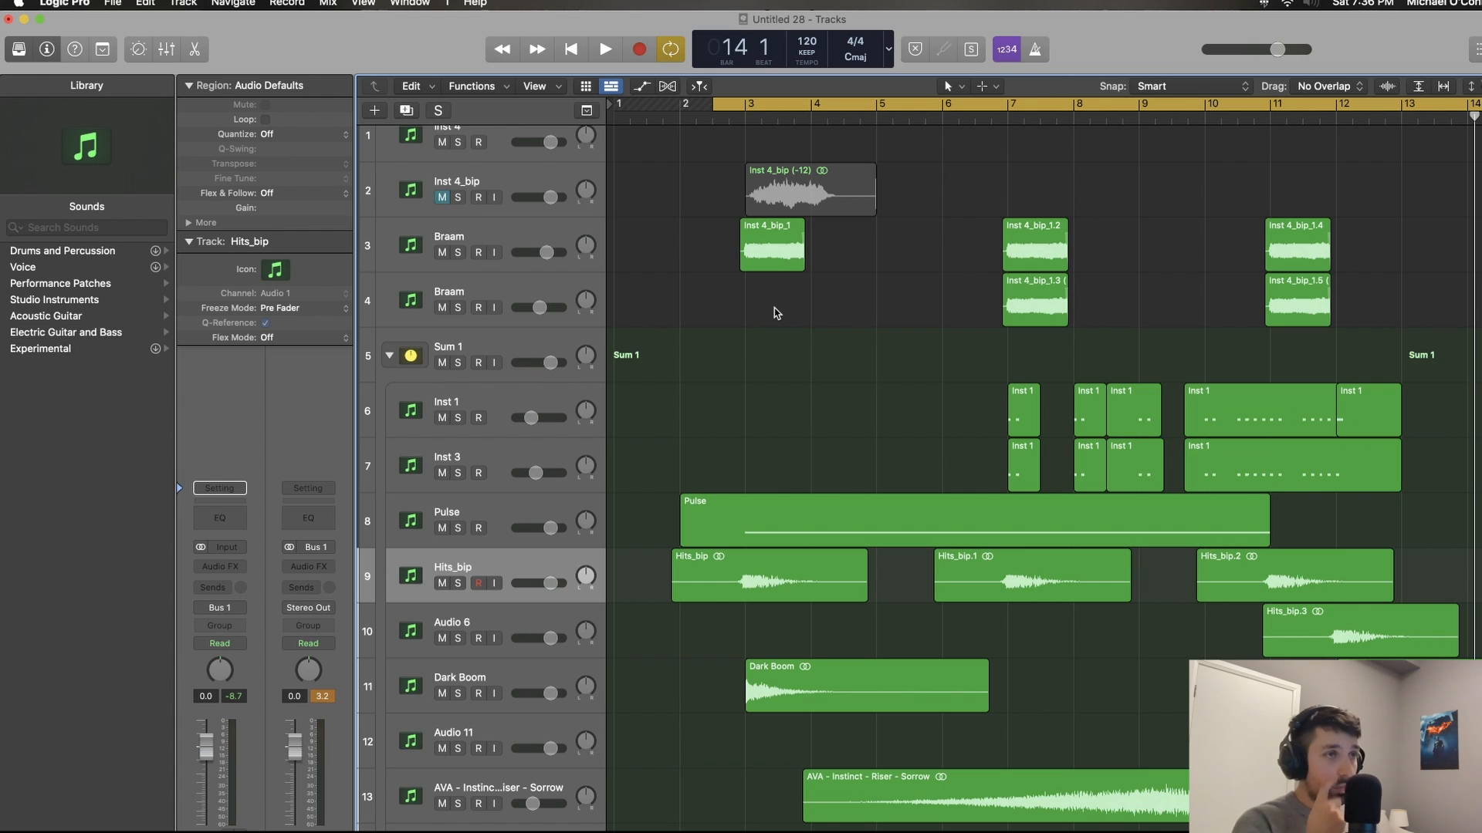
Step: Examine the original and octave-up Braam regions at bar 7 and how they line up with the Inst 1 and Hits_bip regions
left_click(1048, 269)
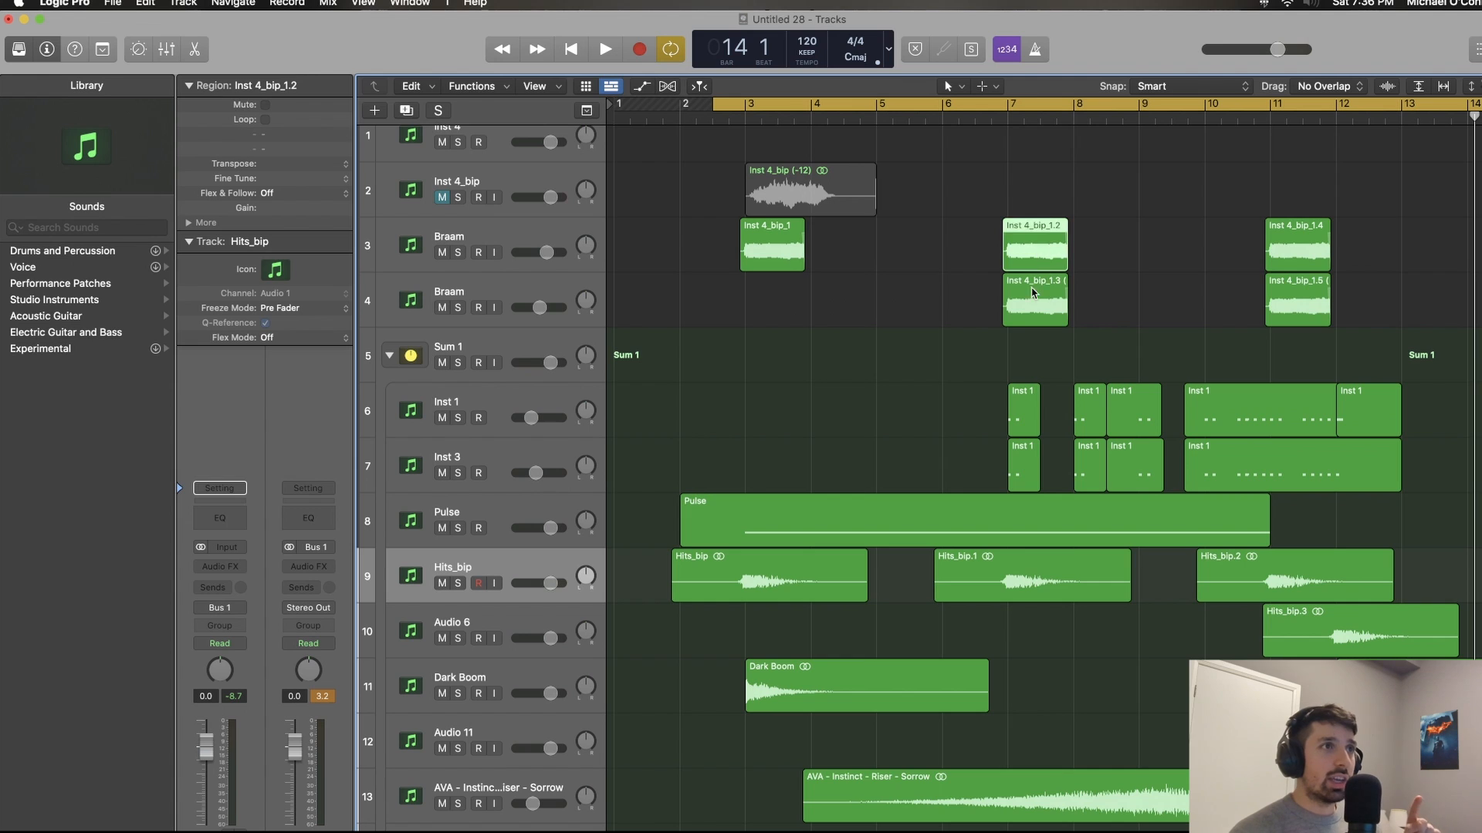
left_click(1030, 306)
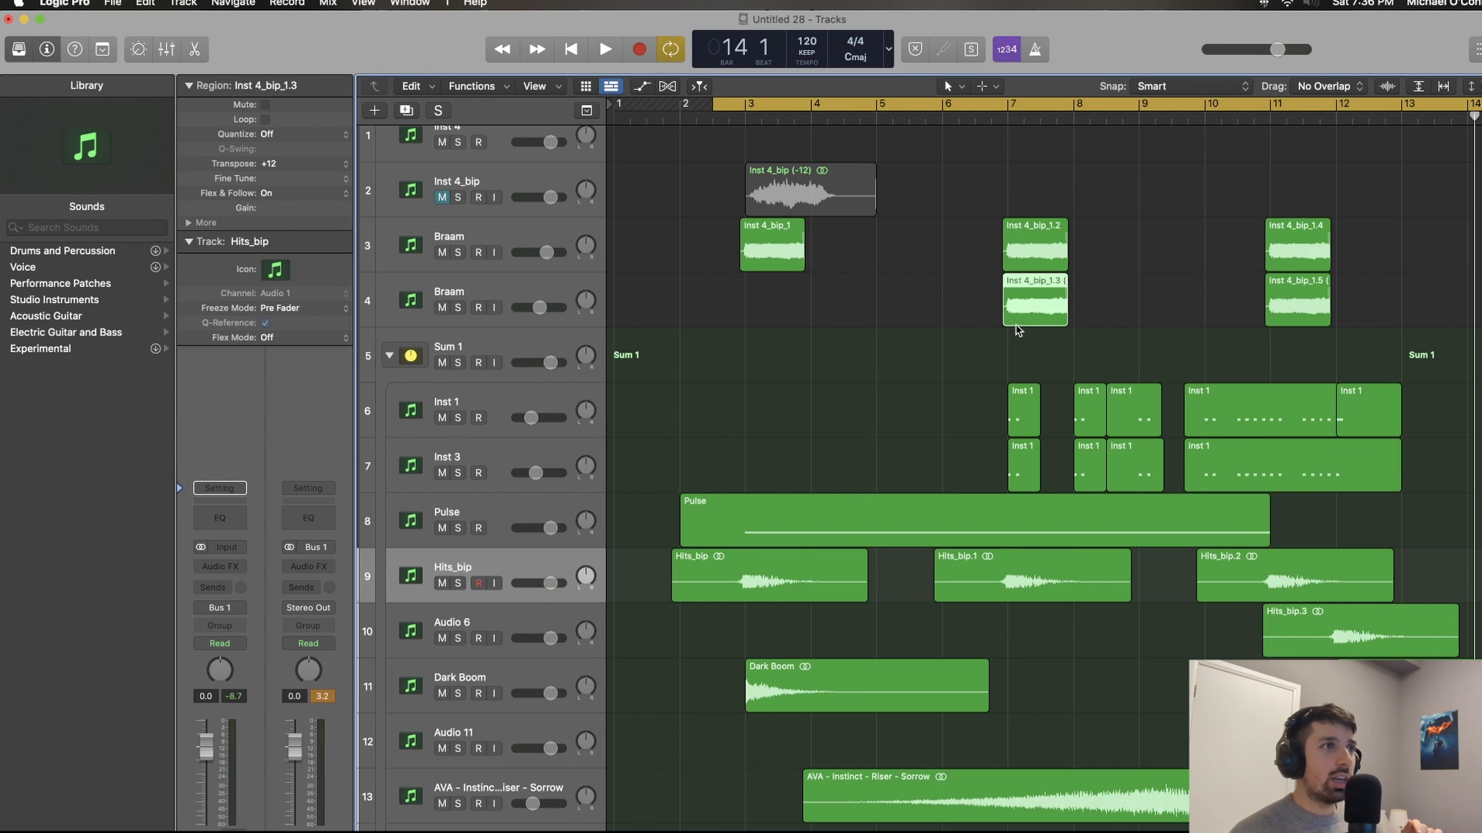
scroll(941, 359, "up", 5)
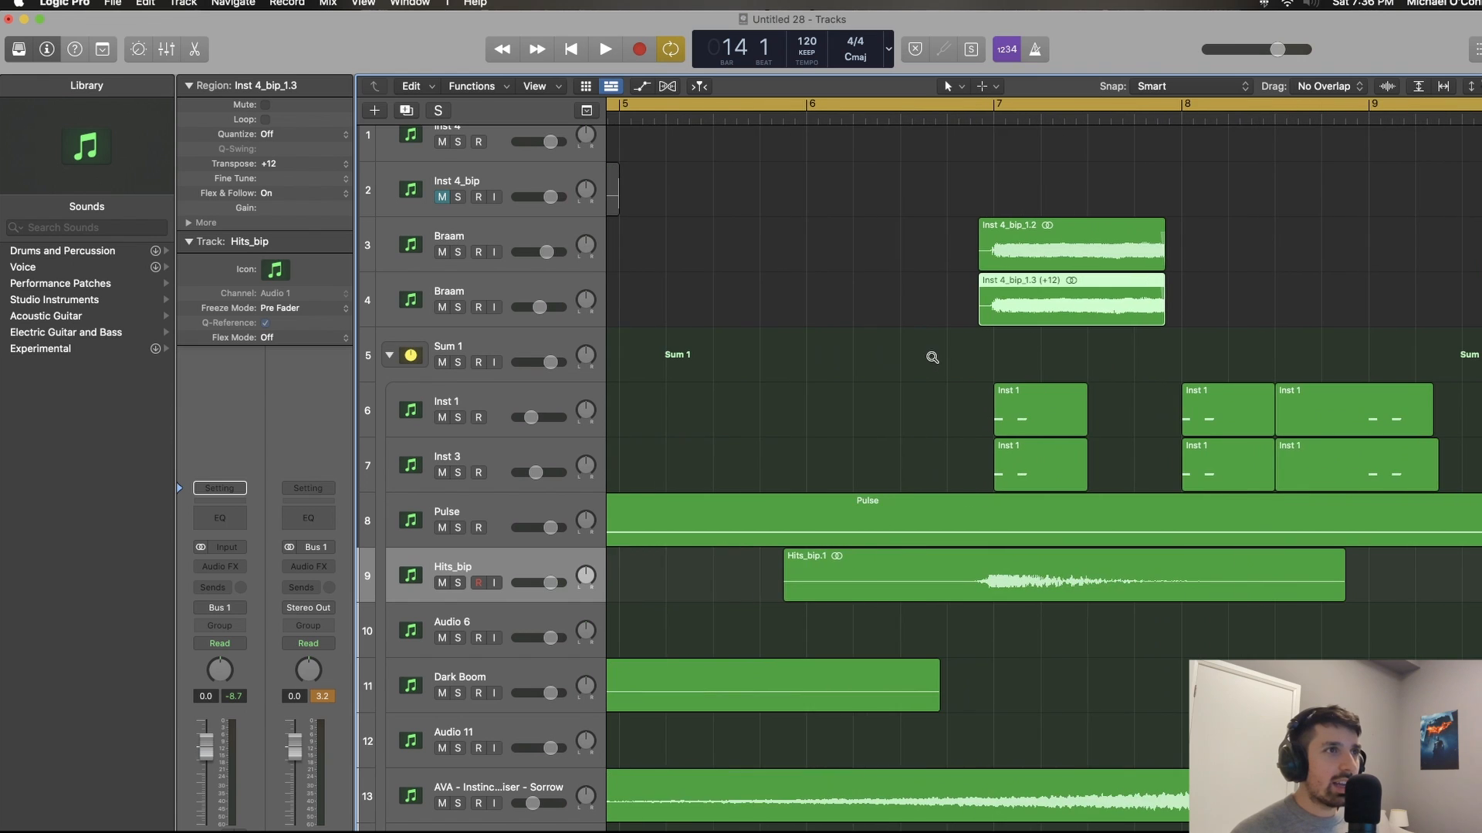
left_click_drag(886, 220, 1063, 311)
scroll(1059, 310, "up", 3)
scroll(1063, 311, "down", 3)
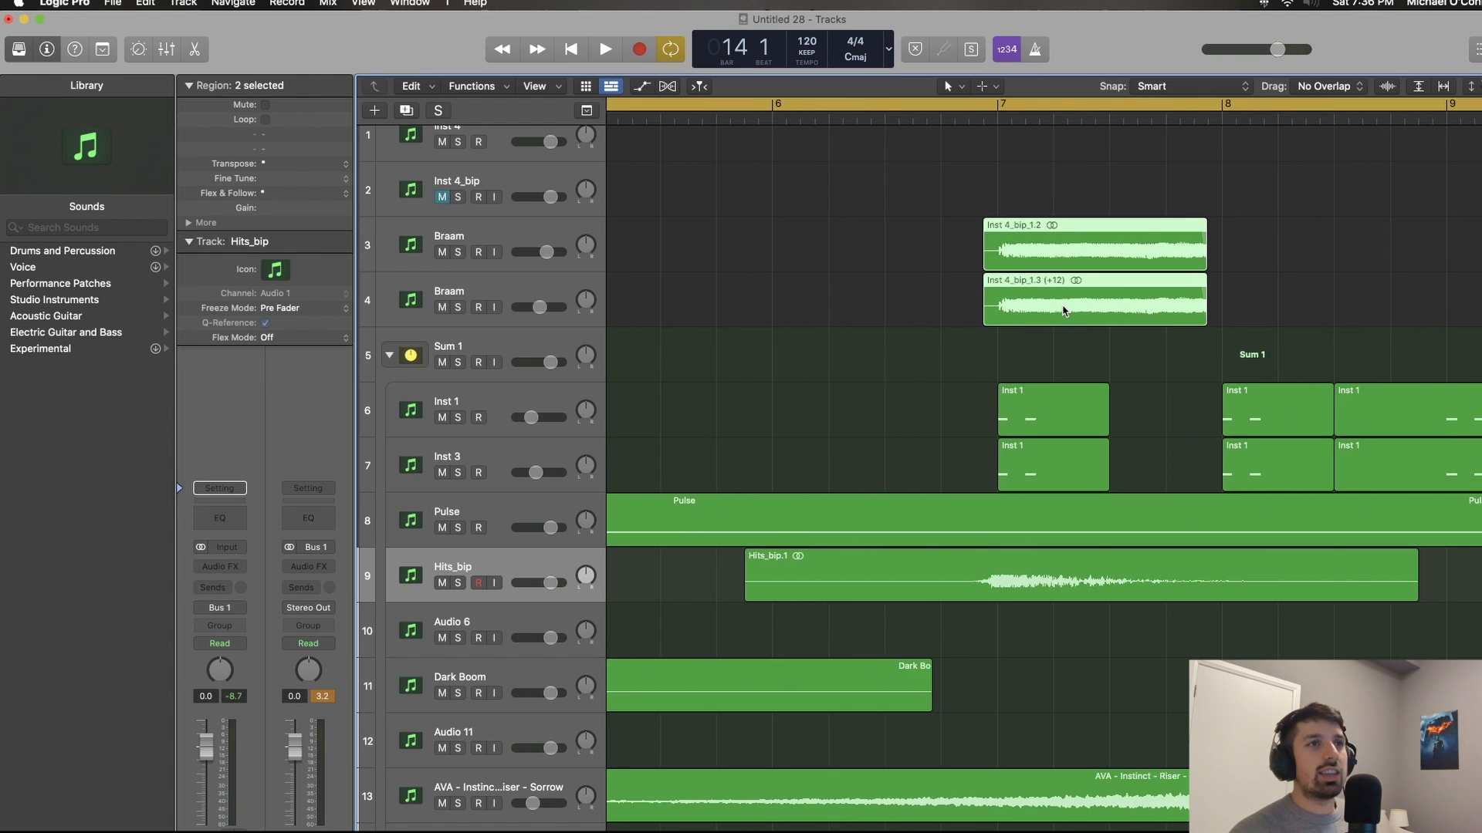
scroll(1063, 311, "right", 5)
scroll(1062, 311, "down", 4)
scroll(1063, 311, "down", 2)
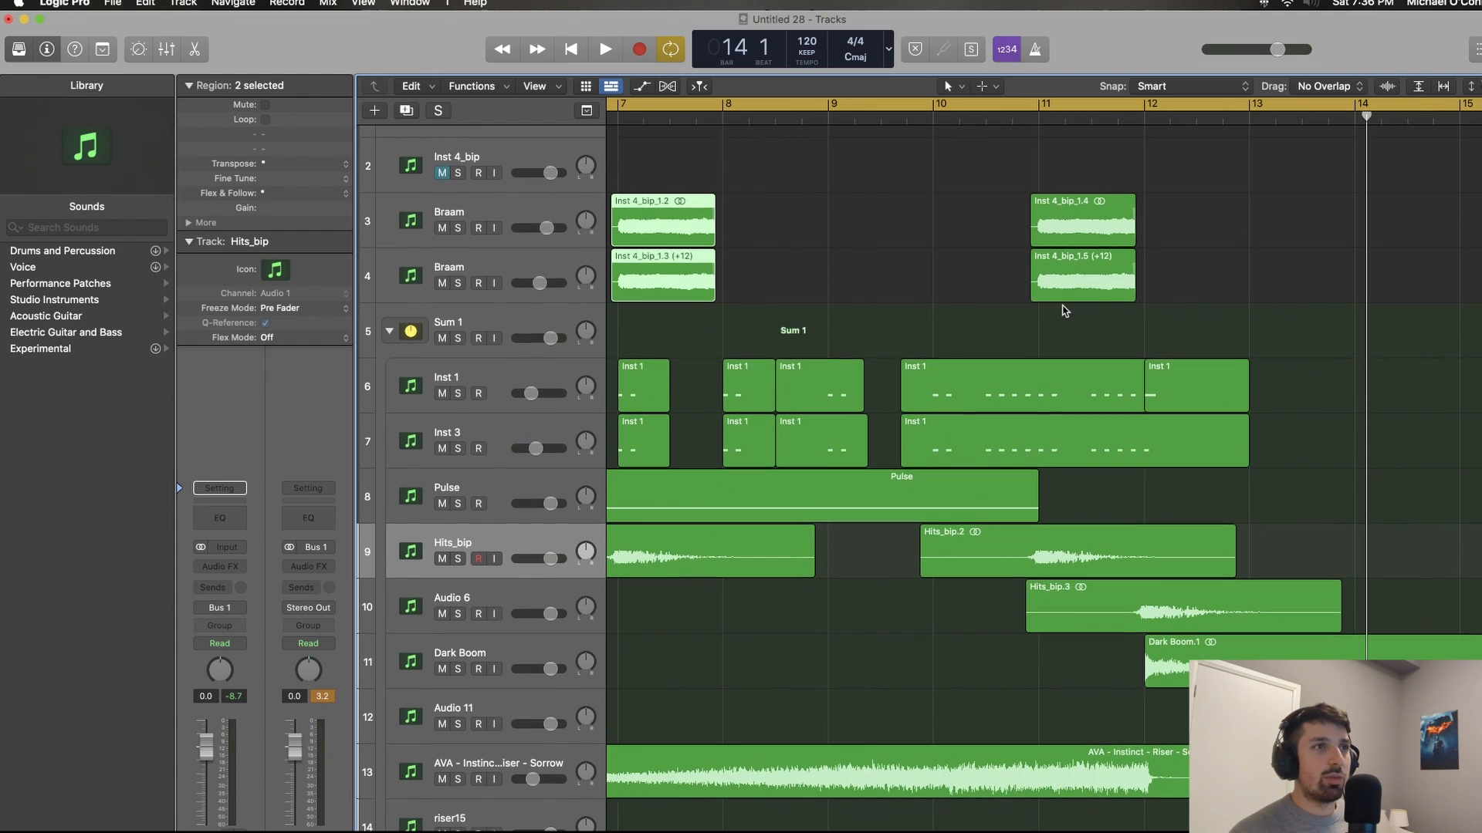
Step: Copy the pair of Braam regions at the bar 11 hit to just before bar 14
key("super+Left")
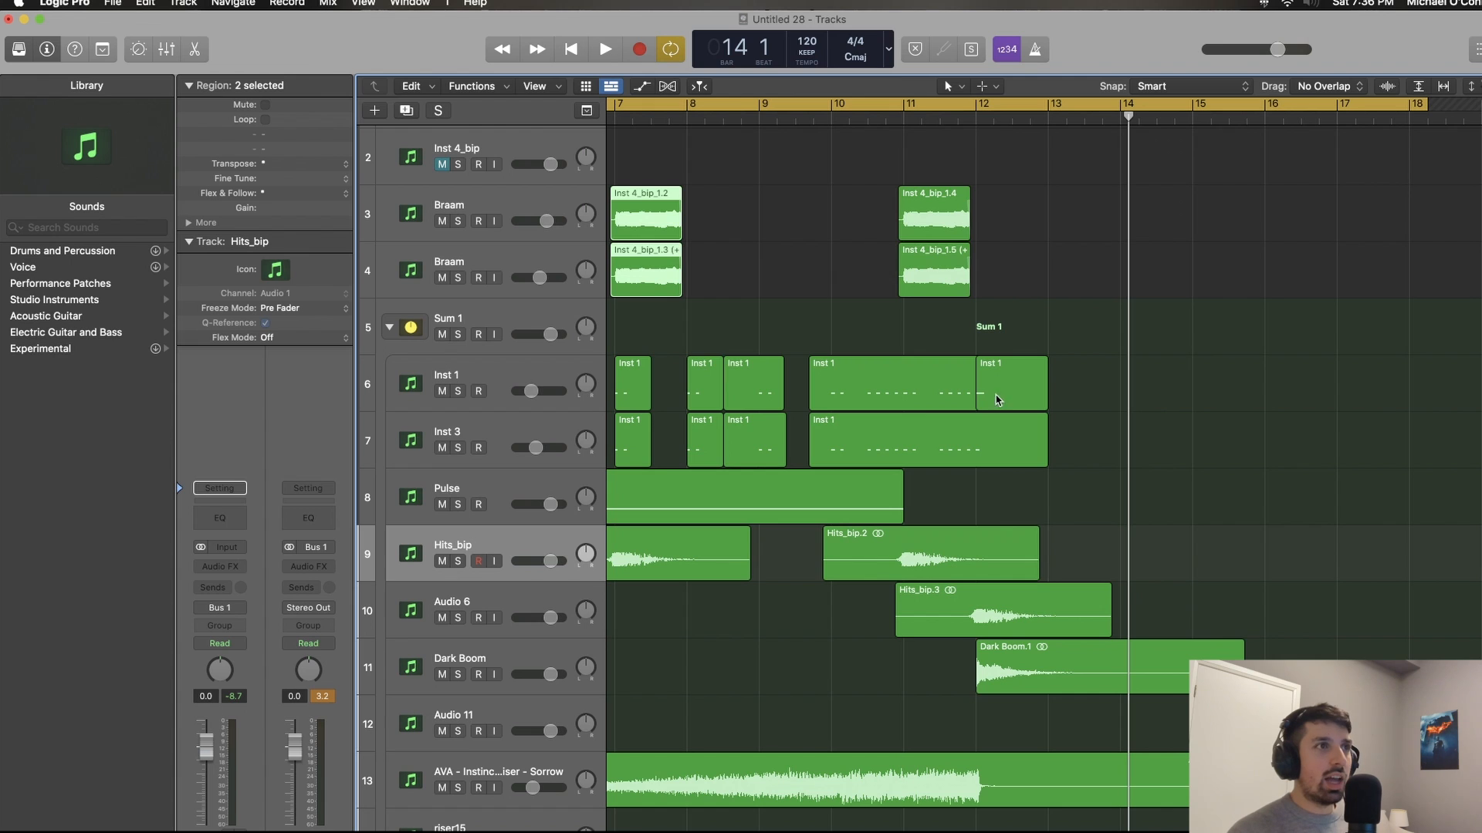
left_click_drag(849, 169, 970, 288)
left_click_drag(943, 230, 1155, 222)
key("super+Right")
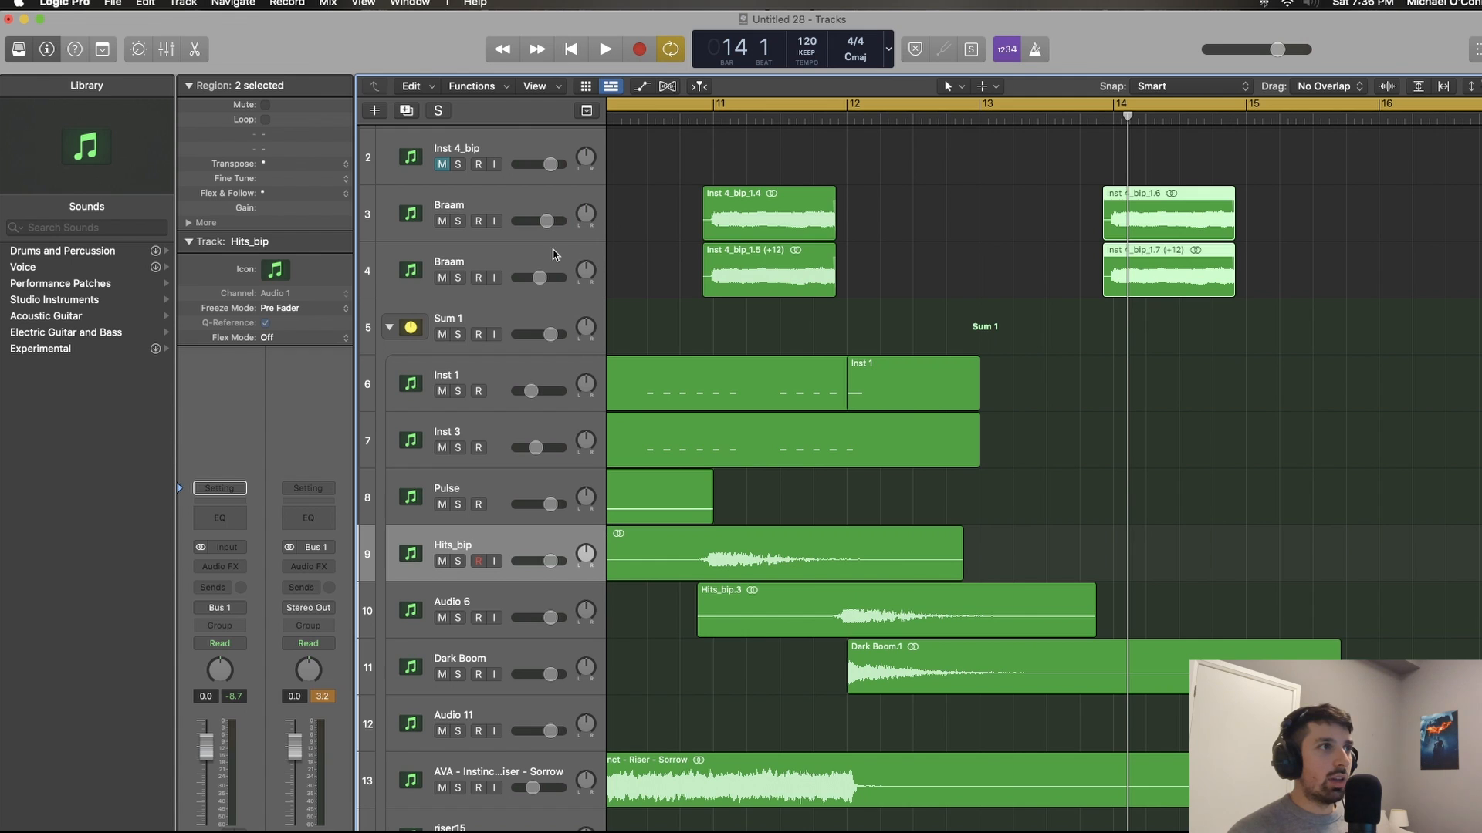
Step: Duplicate the octave-up Braam track twice with its settings and move the bar 14 pair of regions onto the two new tracks
left_click(553, 255)
key("super+d")
key("super+d")
left_click_drag(1016, 192, 1177, 332)
left_click_drag(1160, 280, 1138, 376)
Step: Add a stereo AutoFilter with a 25% cutoff to the Braam track holding the lower bar 14 region
left_click(494, 326)
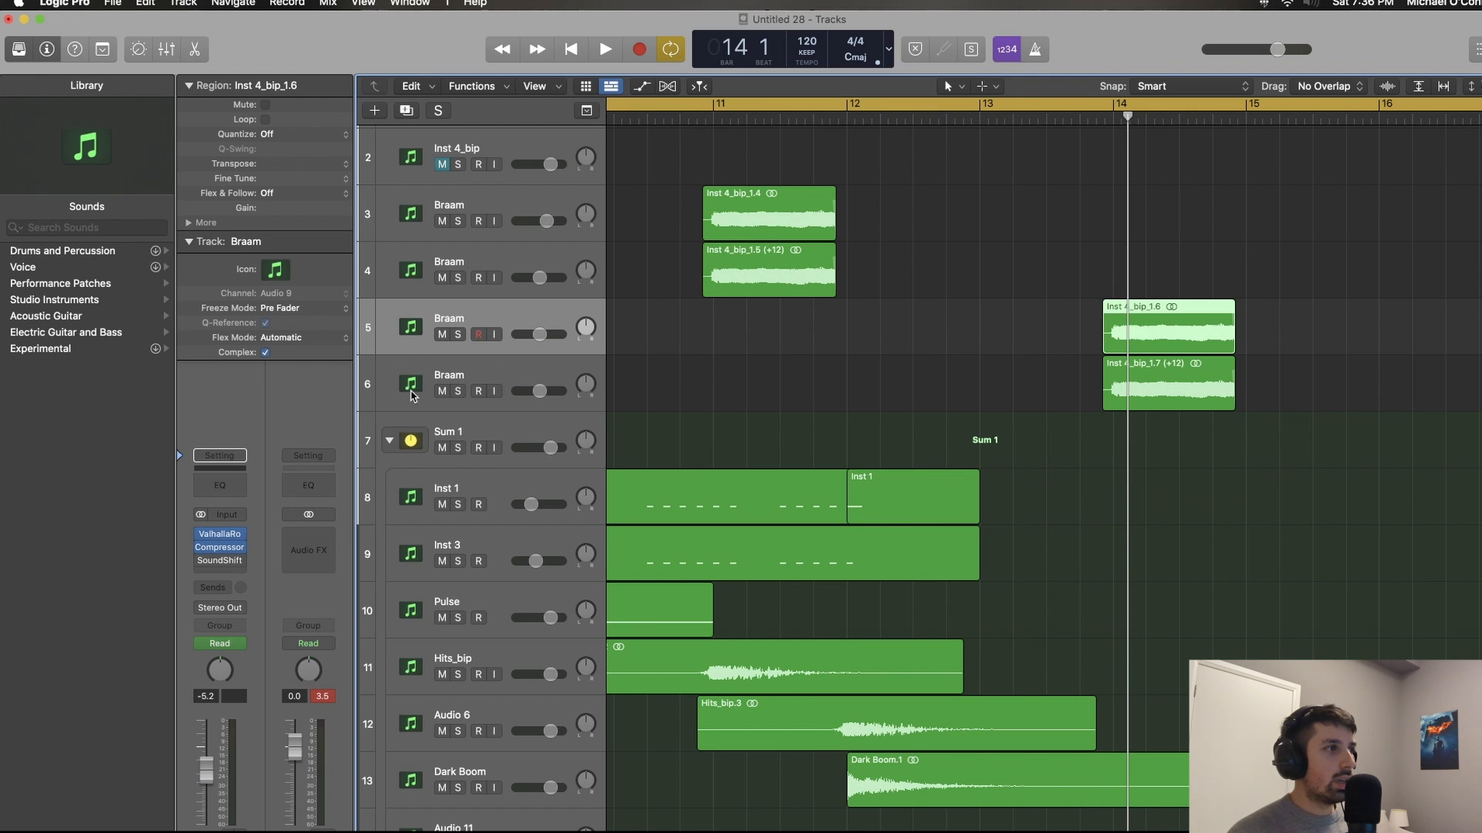
left_click(234, 574)
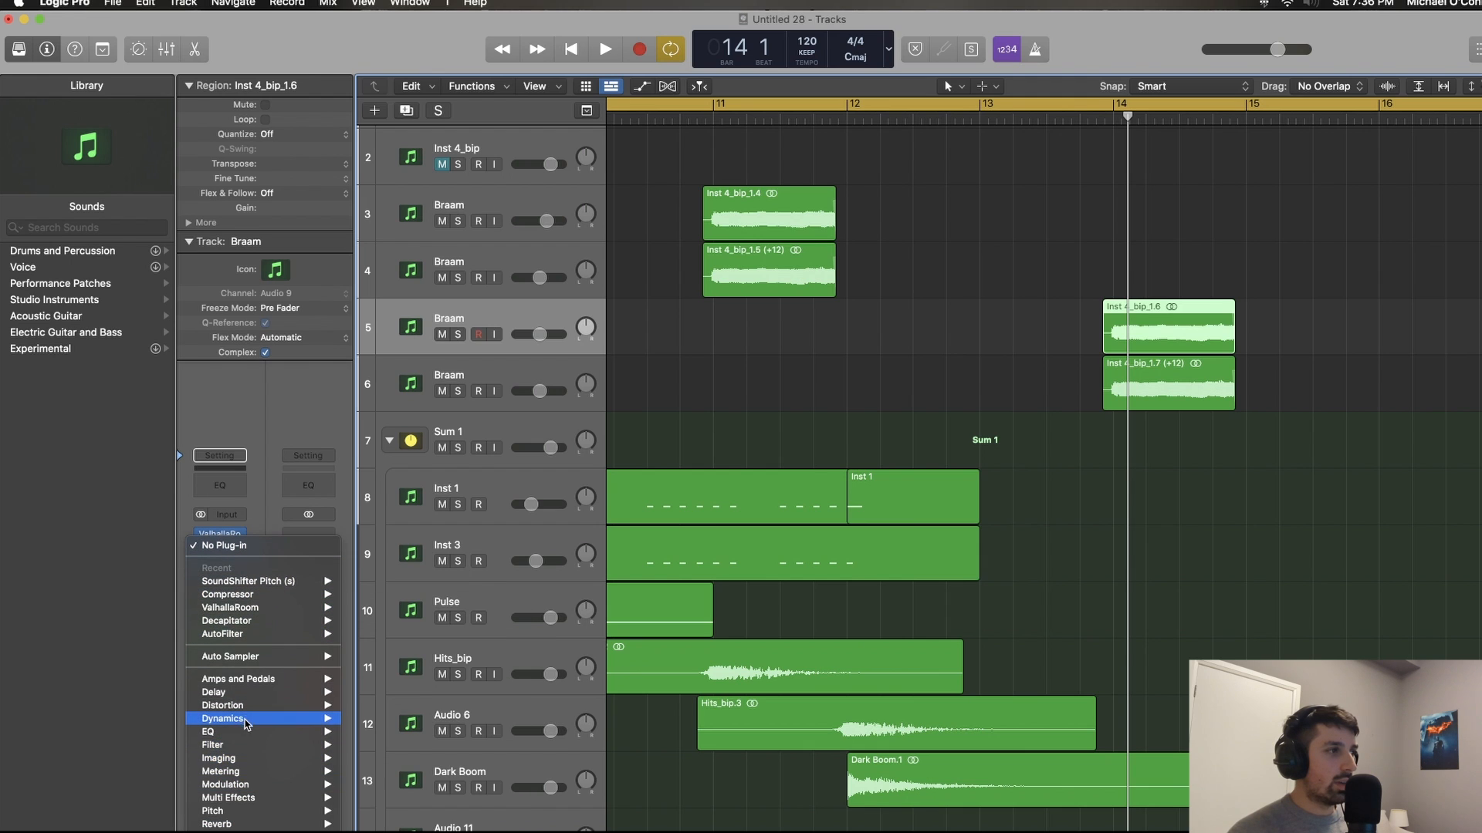
mouse_move(260, 629)
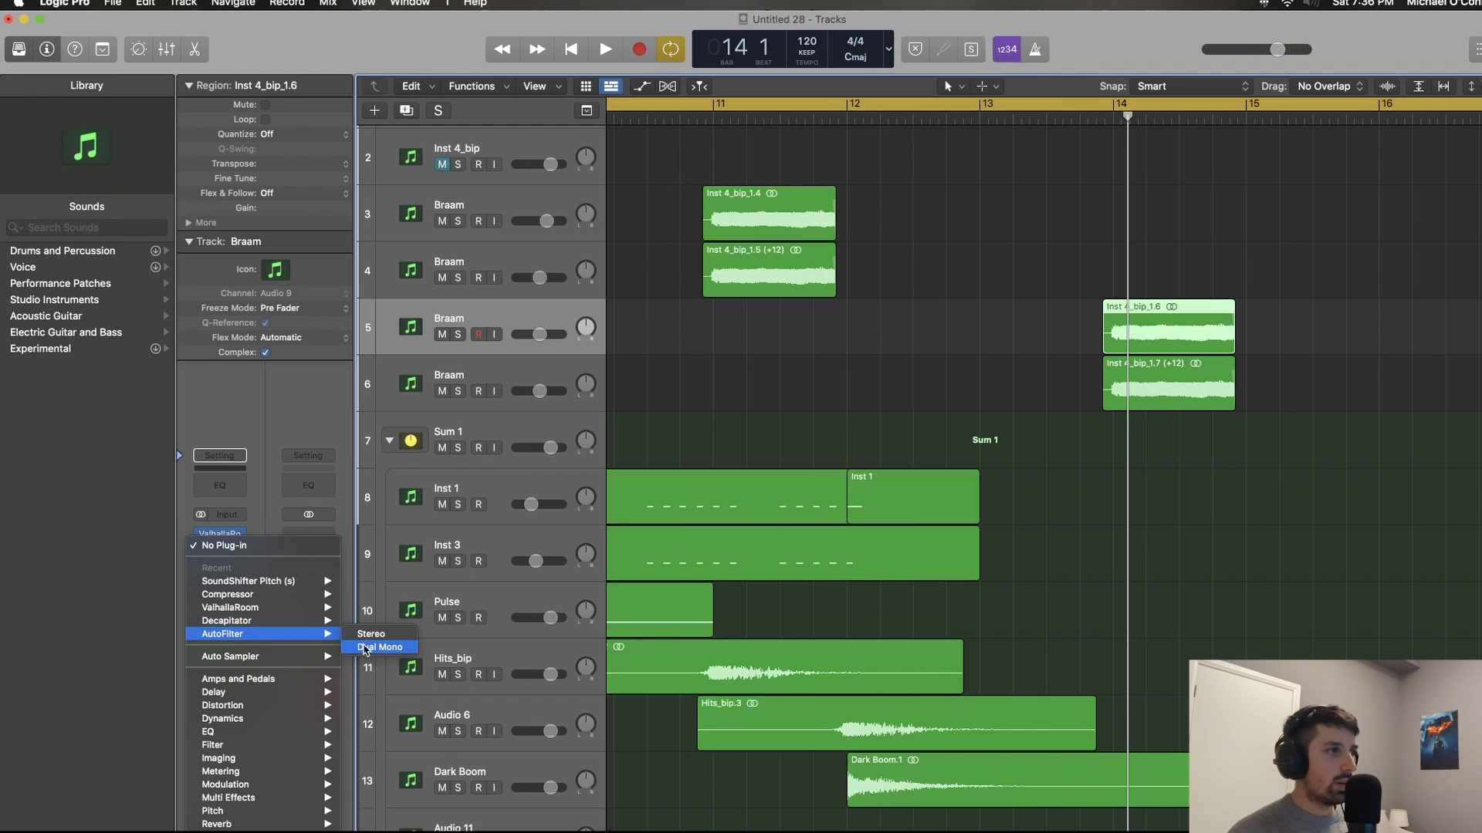
left_click(393, 636)
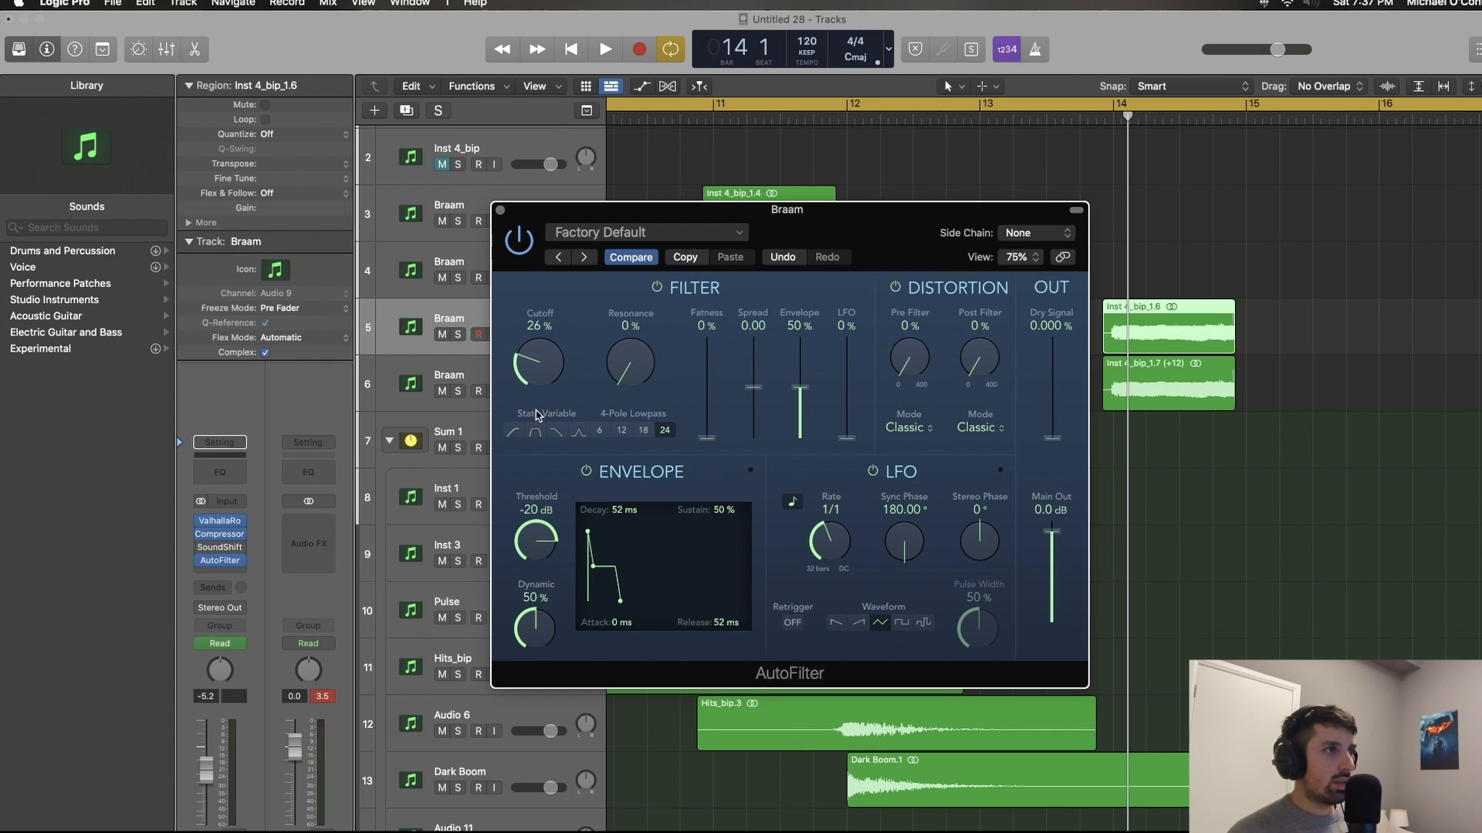
left_click(500, 210)
Step: Copy the AutoFilter to the other new Braam track, which holds the +12 region, so both bar 14 layers are filtered
left_click(574, 371)
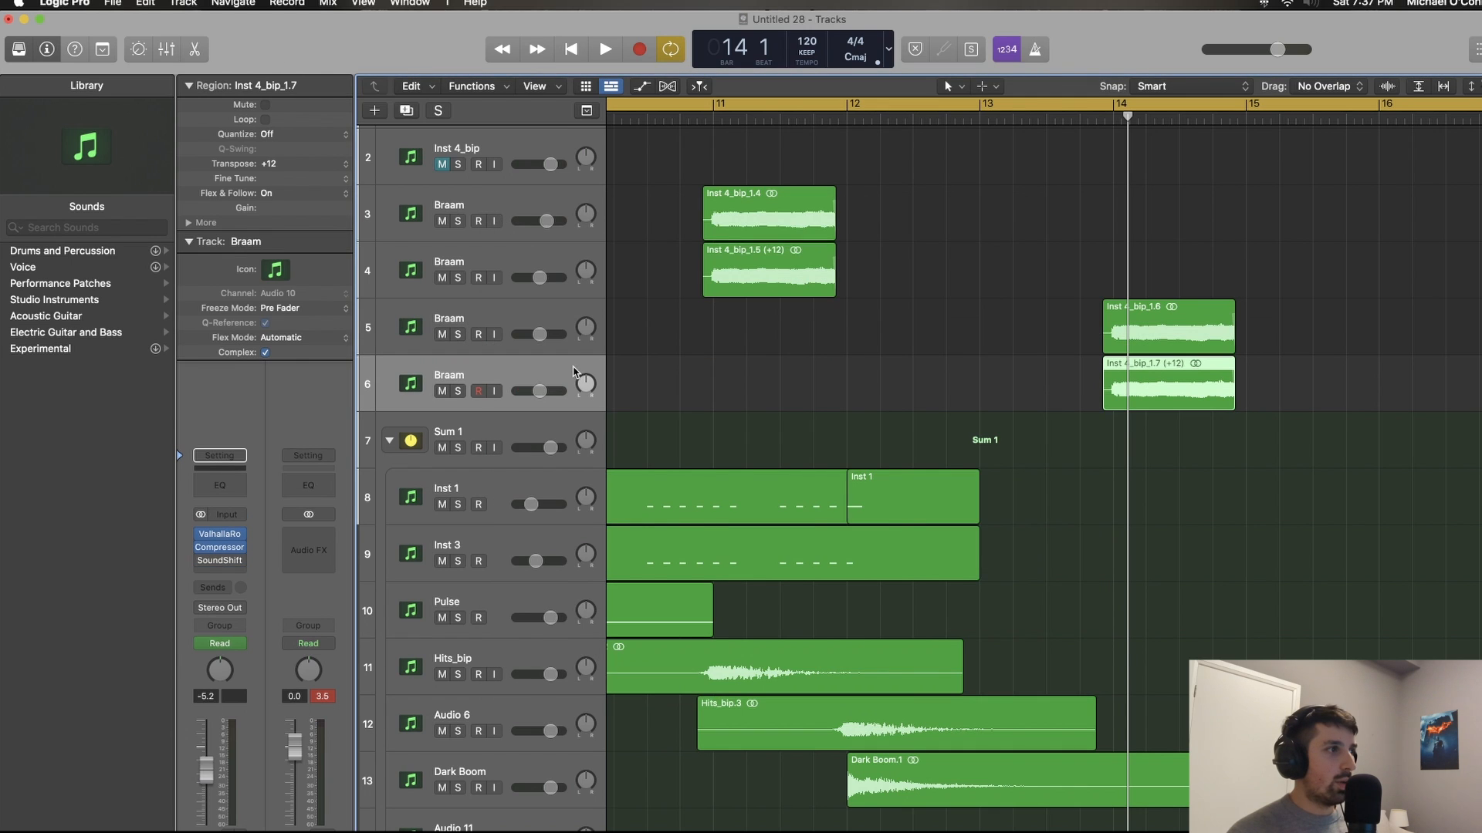
left_click(228, 581)
left_click(282, 430)
key("x")
scroll(604, 244, "down", 3)
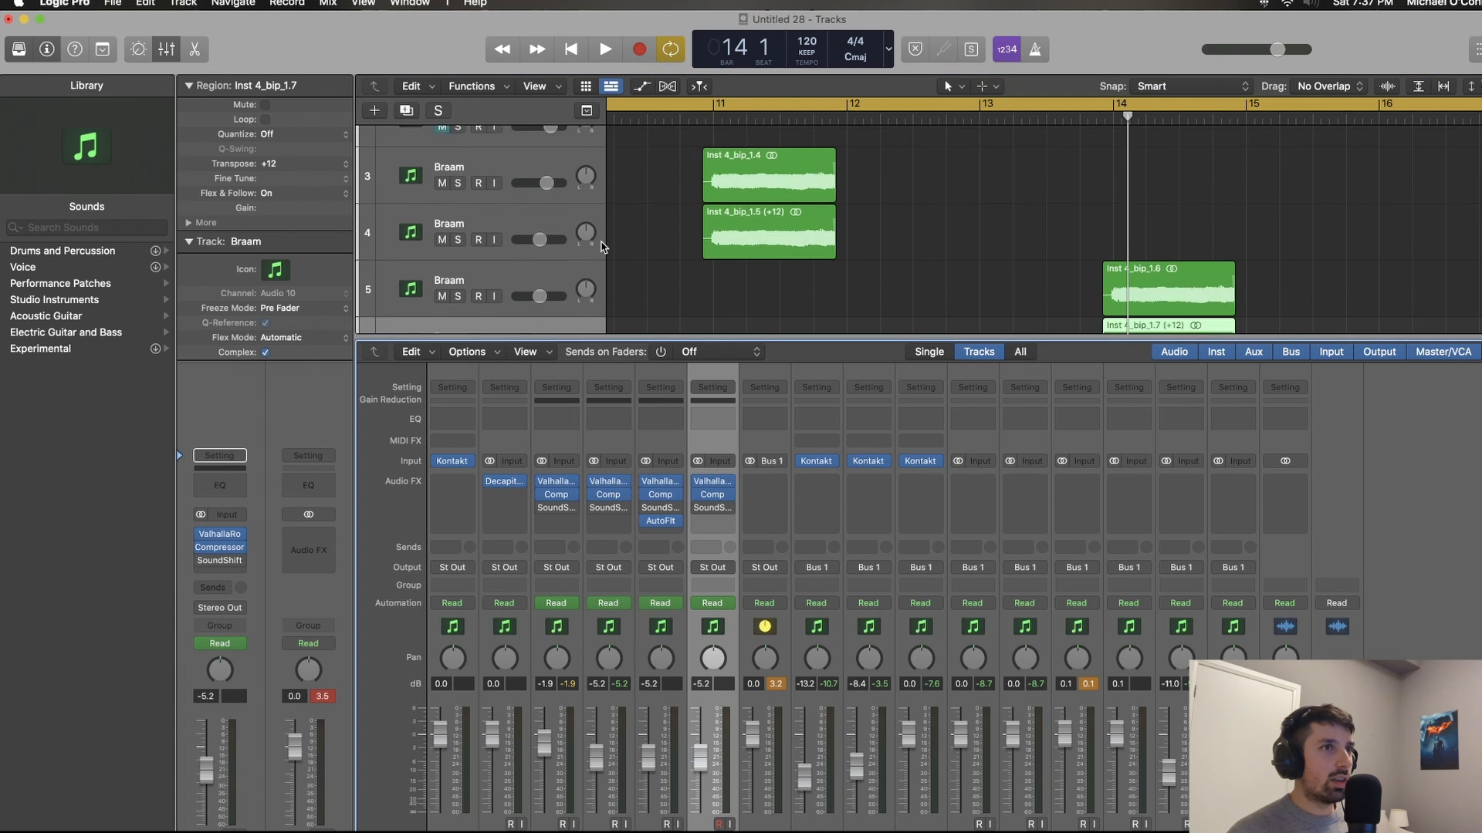
left_click(542, 214, "shift")
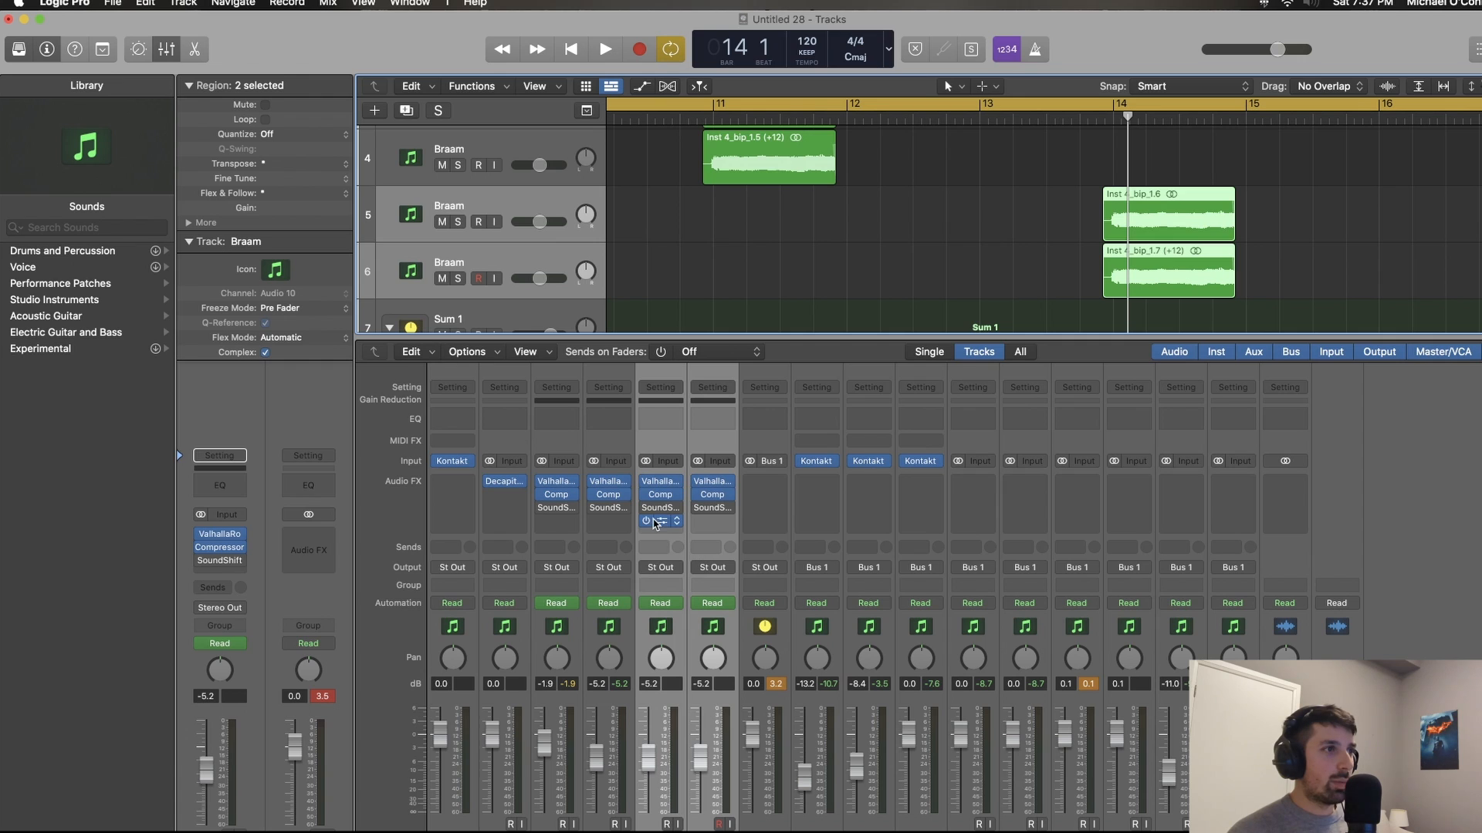
left_click_drag(654, 524, 711, 524)
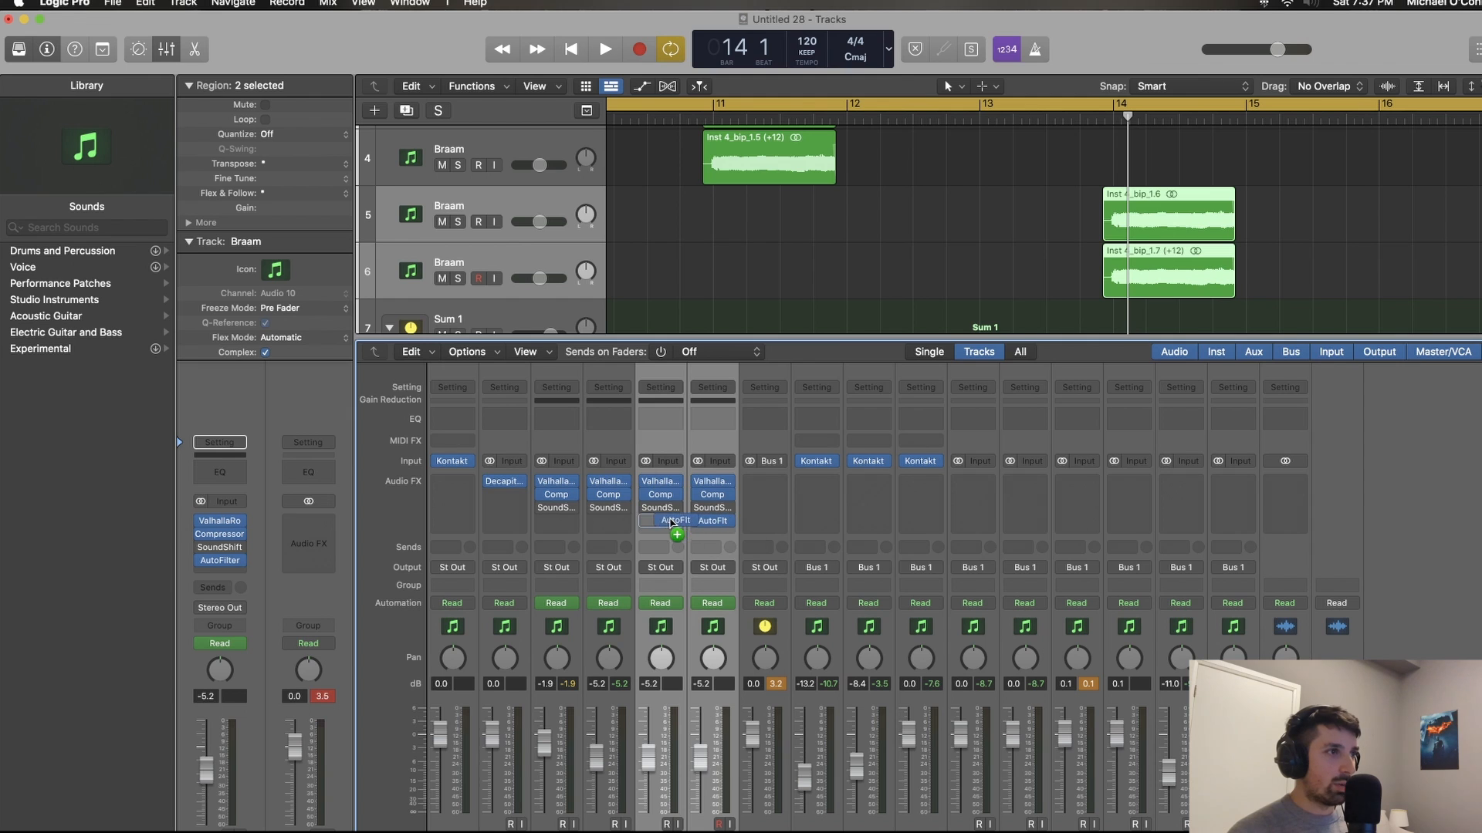
key("x")
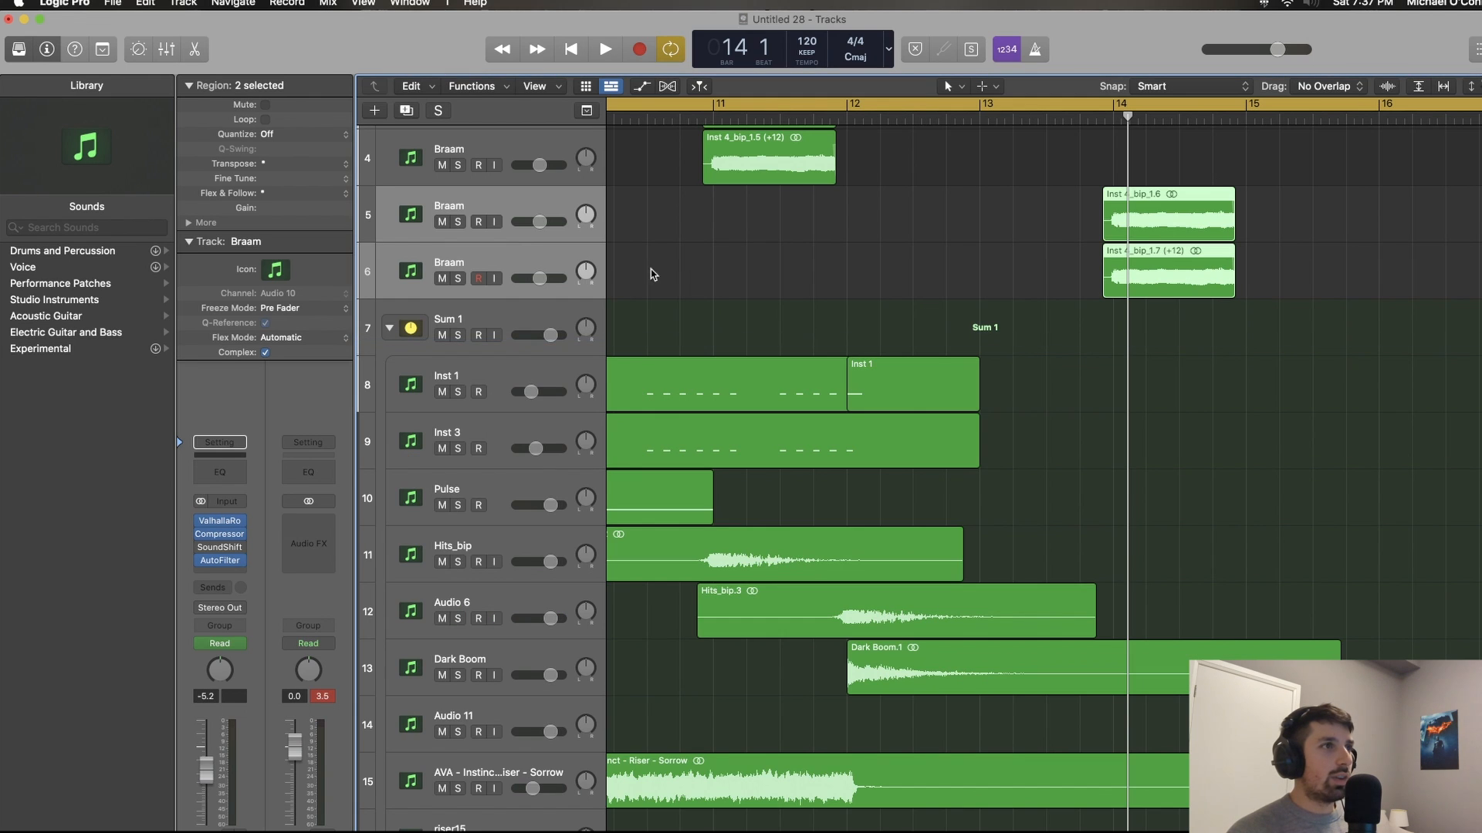
Step: Audition the two filtered Braam layers at bar 14 in solo, clearing the solo when done
key("s")
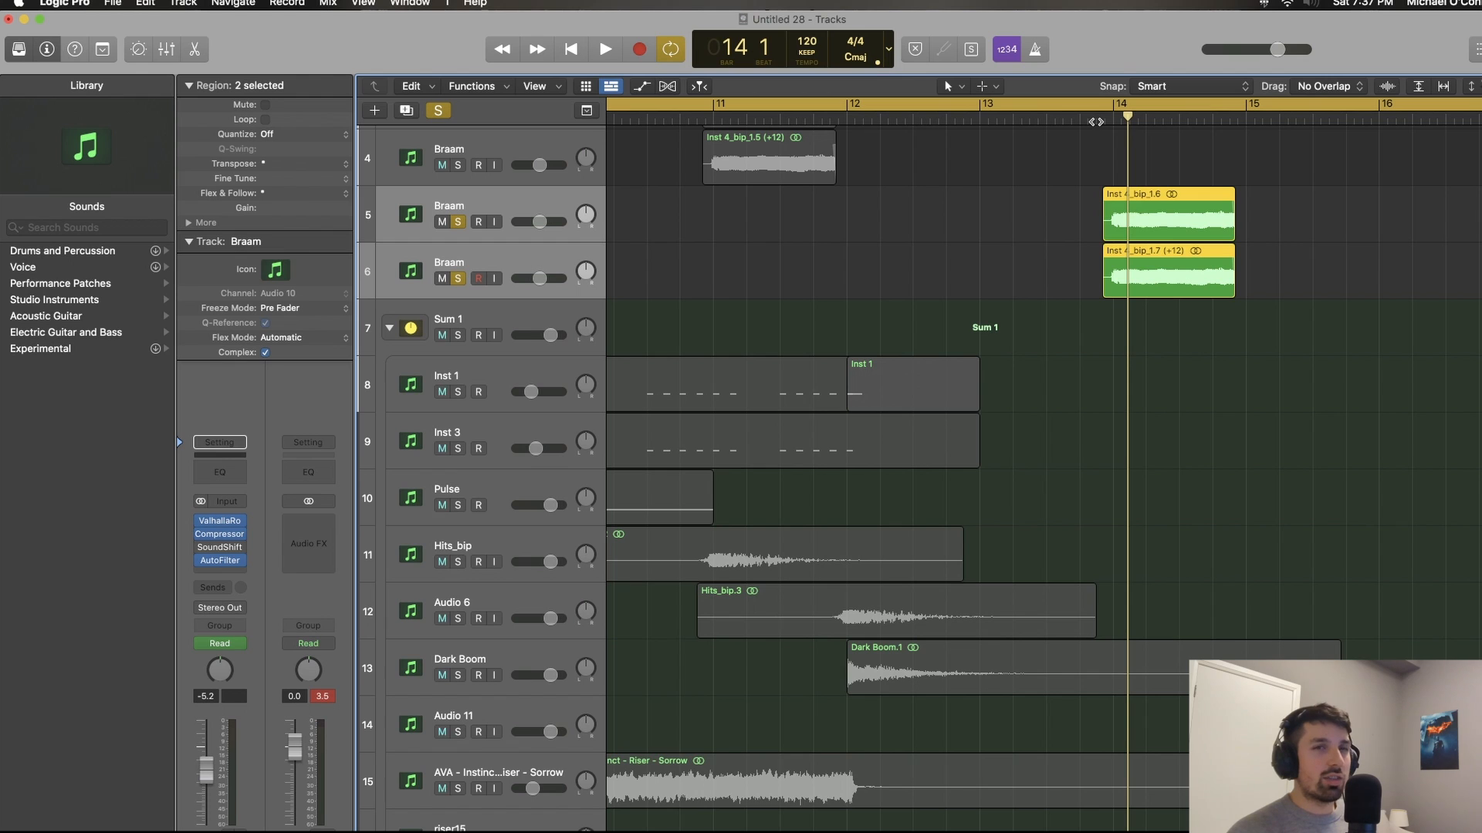
key("space")
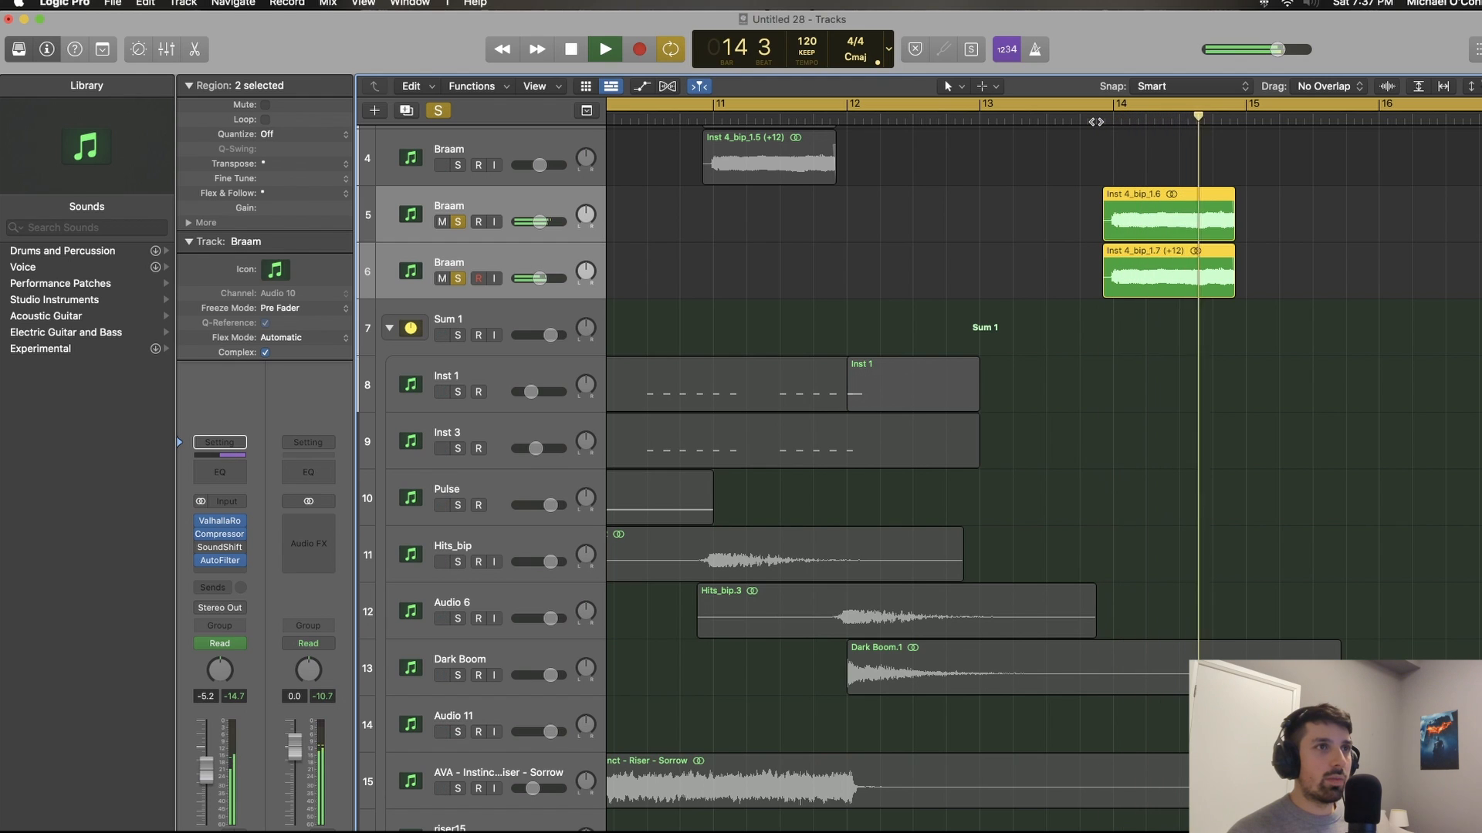
key("super+Down")
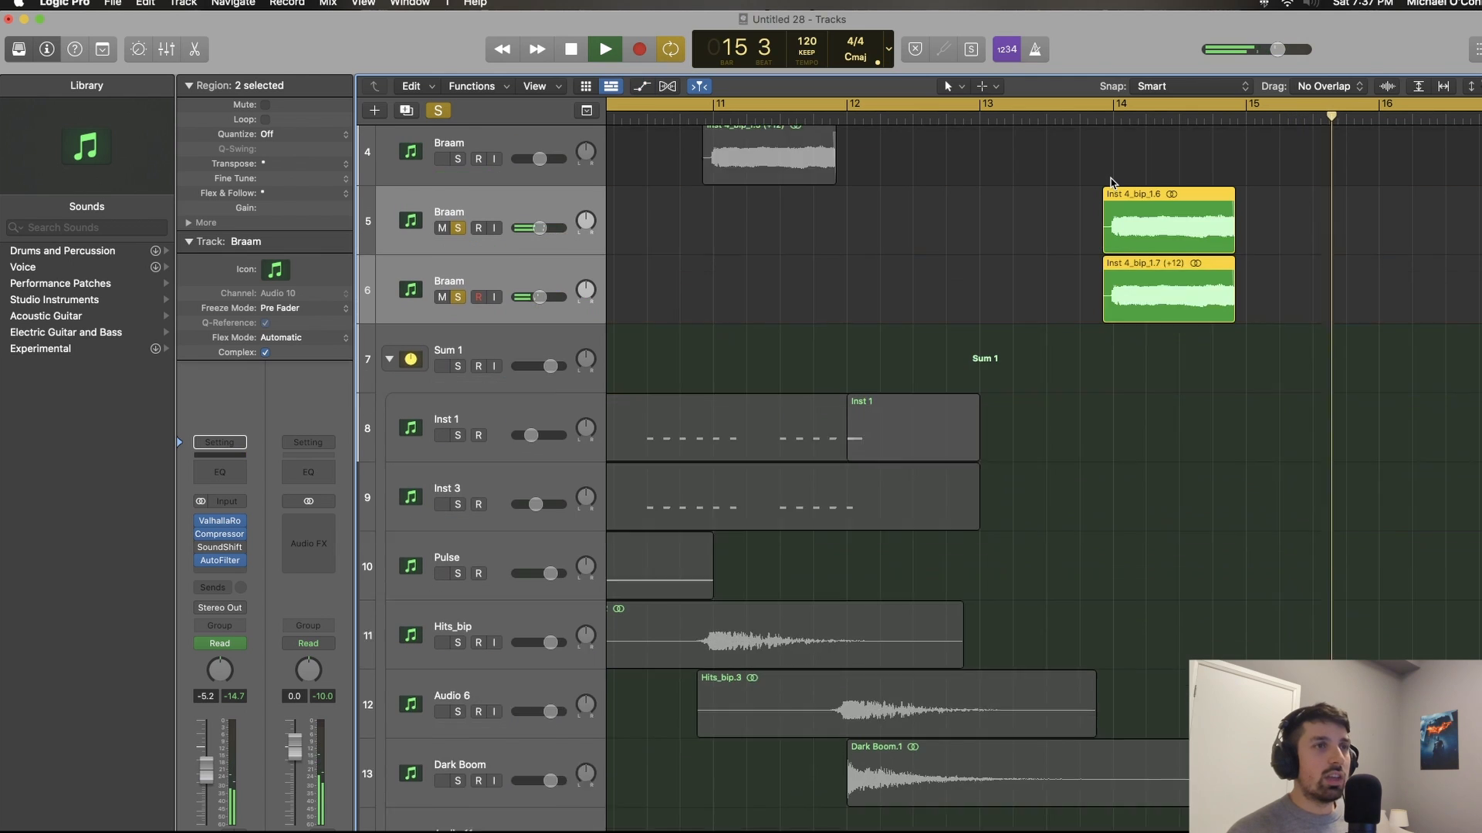
key("super+Up")
key("s")
key("space")
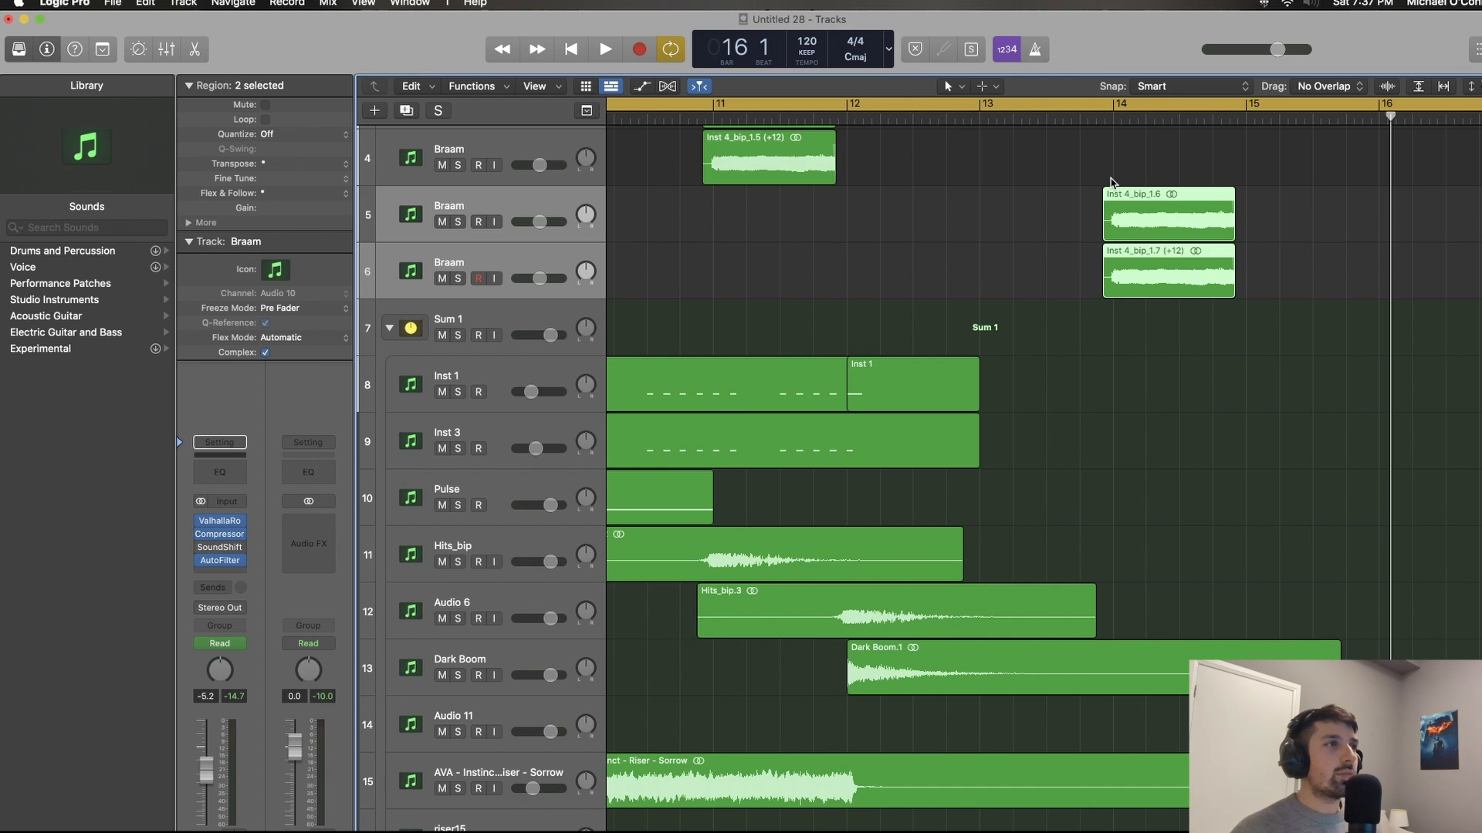
scroll(1113, 183, "left", 15)
scroll(1113, 183, "down", 4)
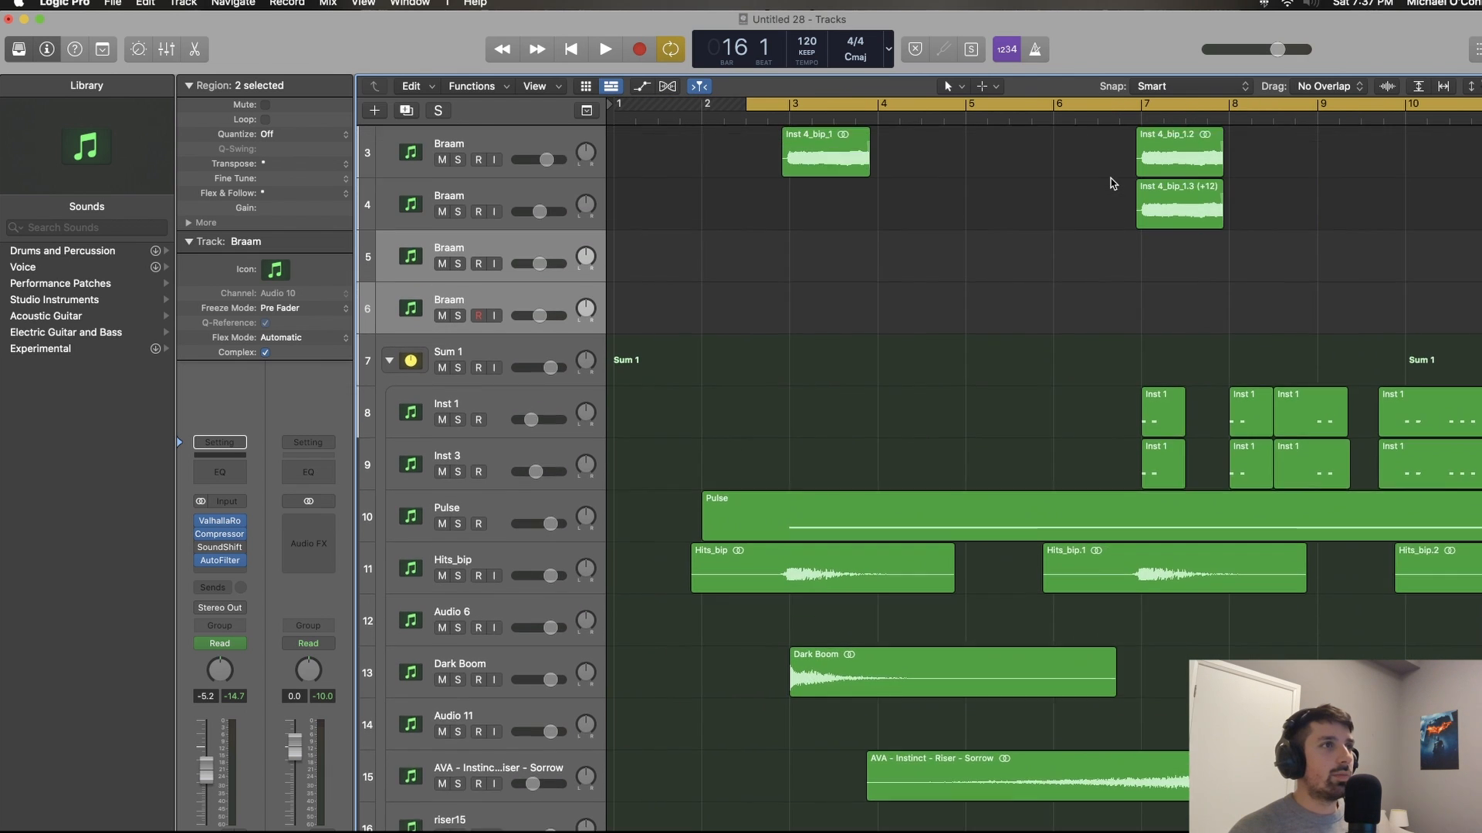
Step: Play the arrangement from the first Braam hit through the filtered pair at bar 14, leaving no regions selected
scroll(1113, 184, "up", 2)
key("space")
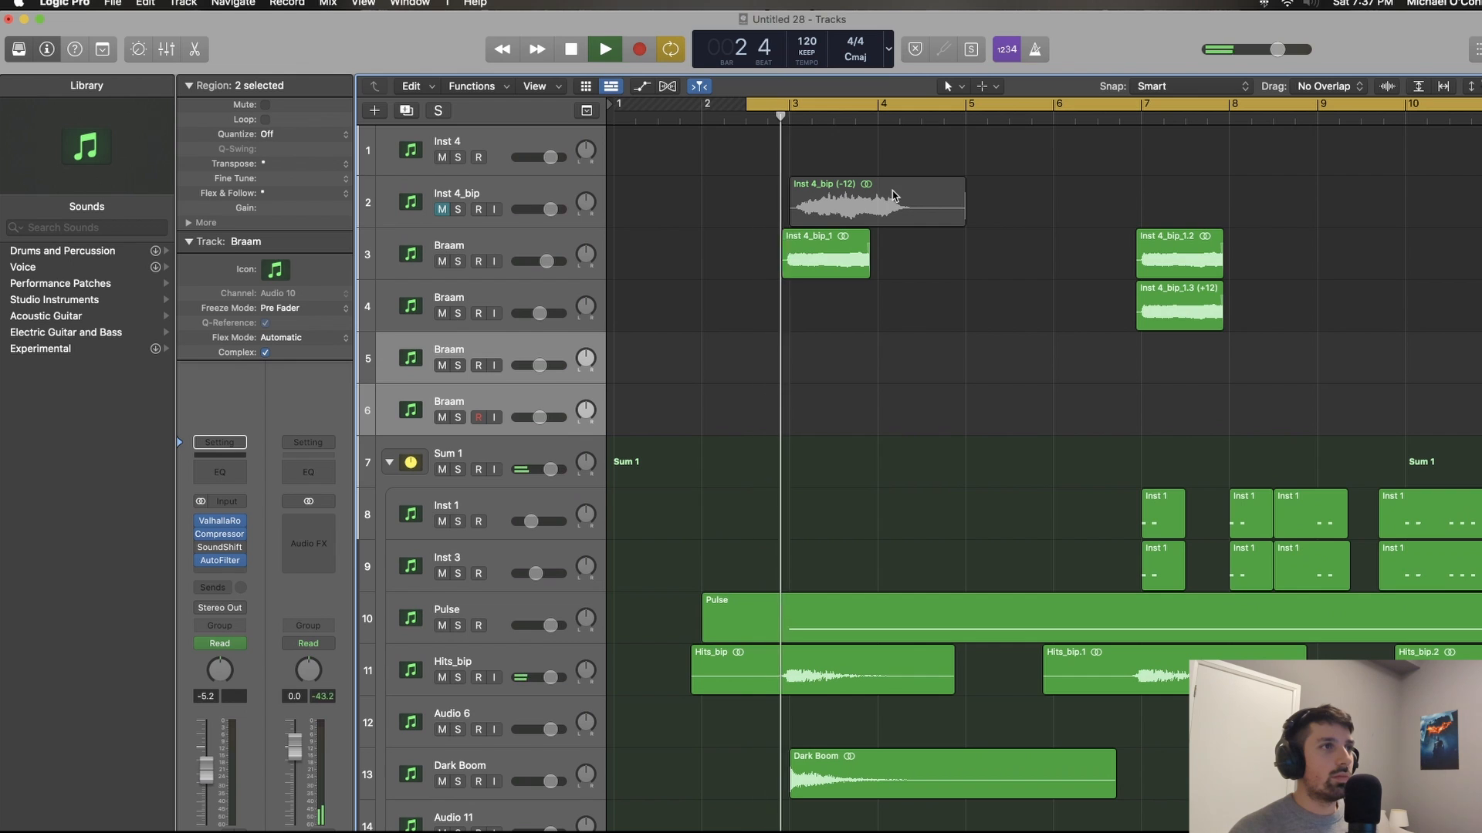
scroll(893, 194, "down", 1)
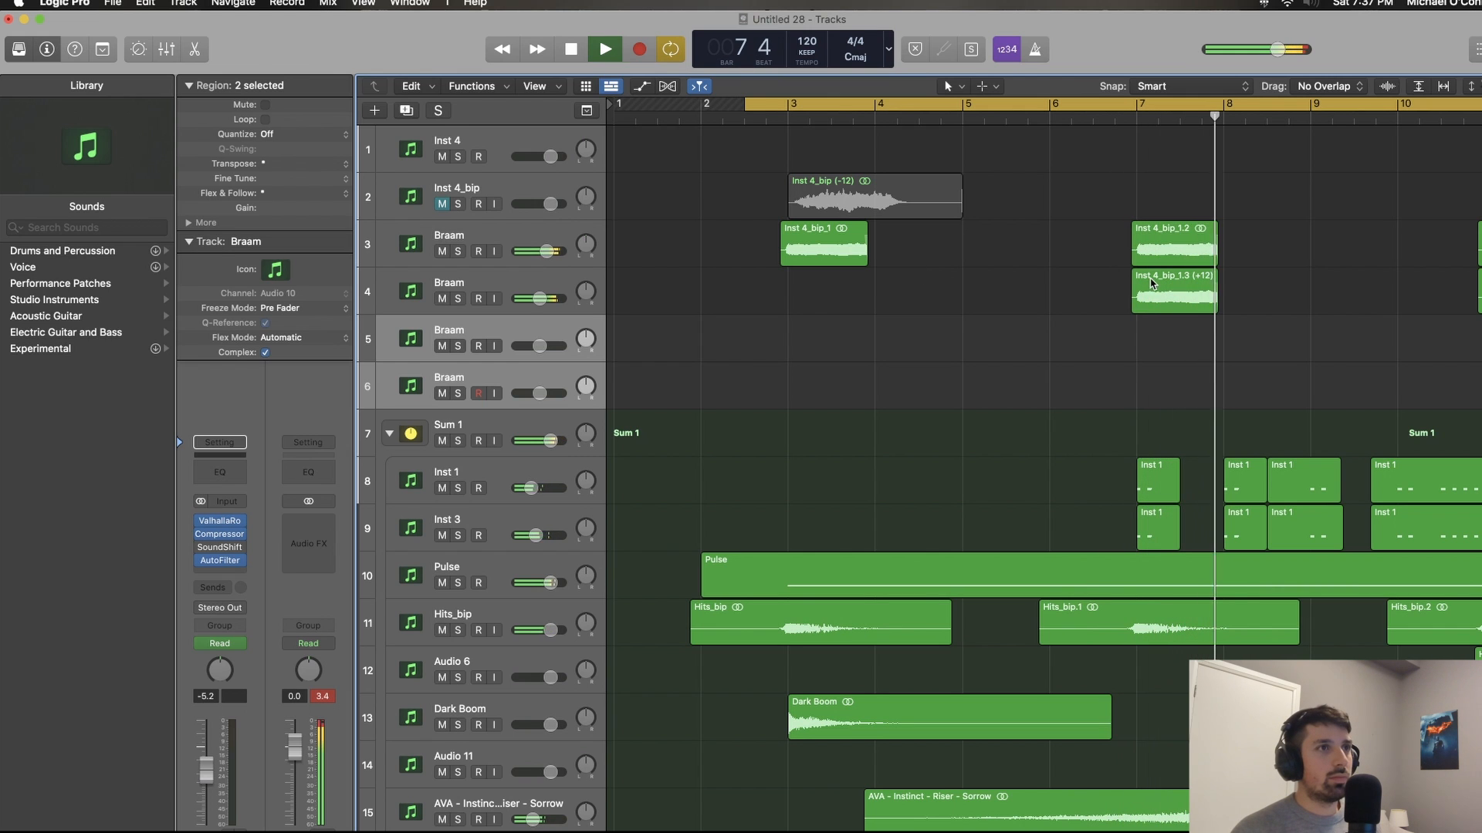
key("super+Right")
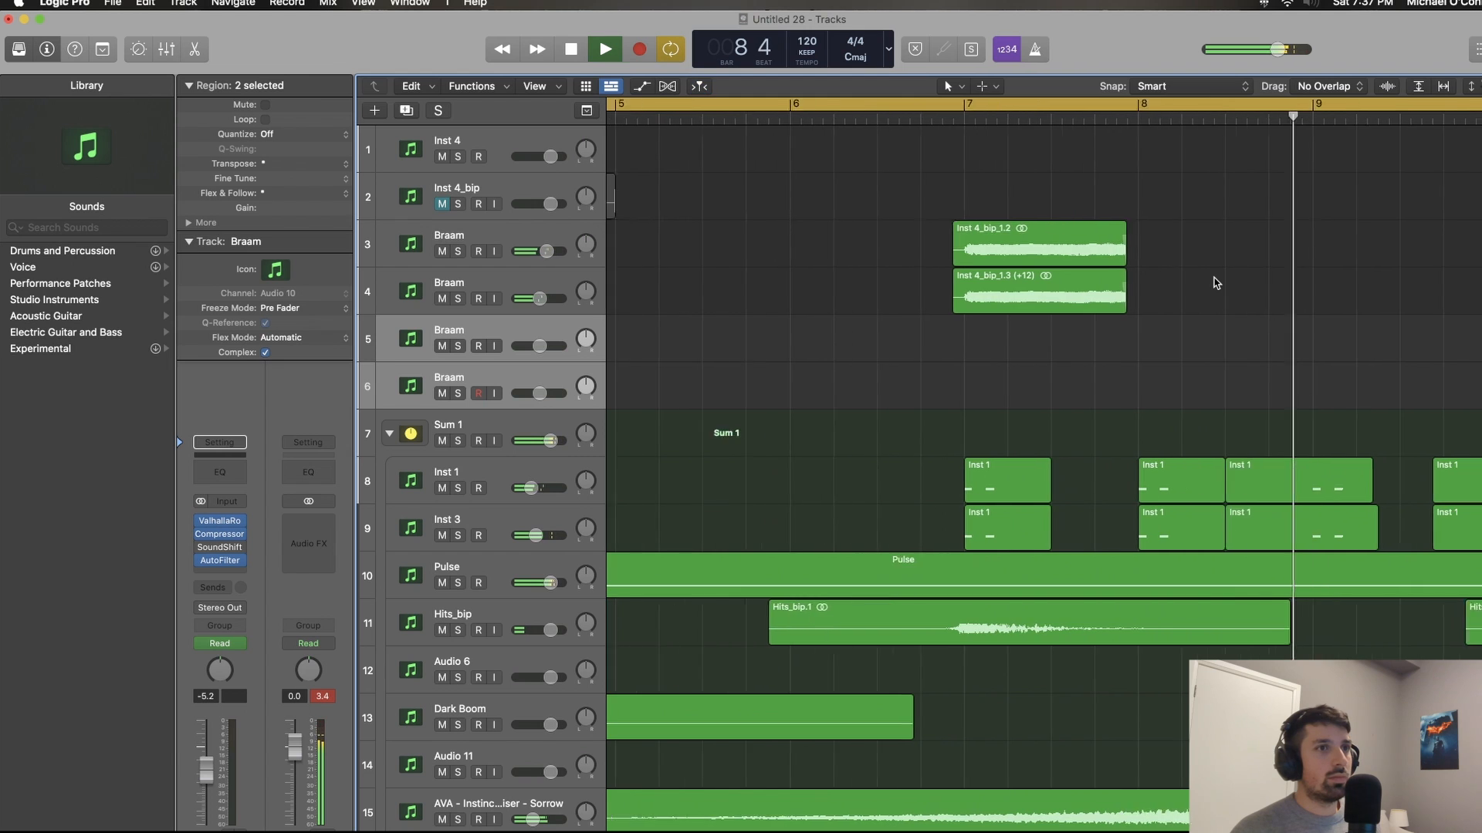
key("super+Left")
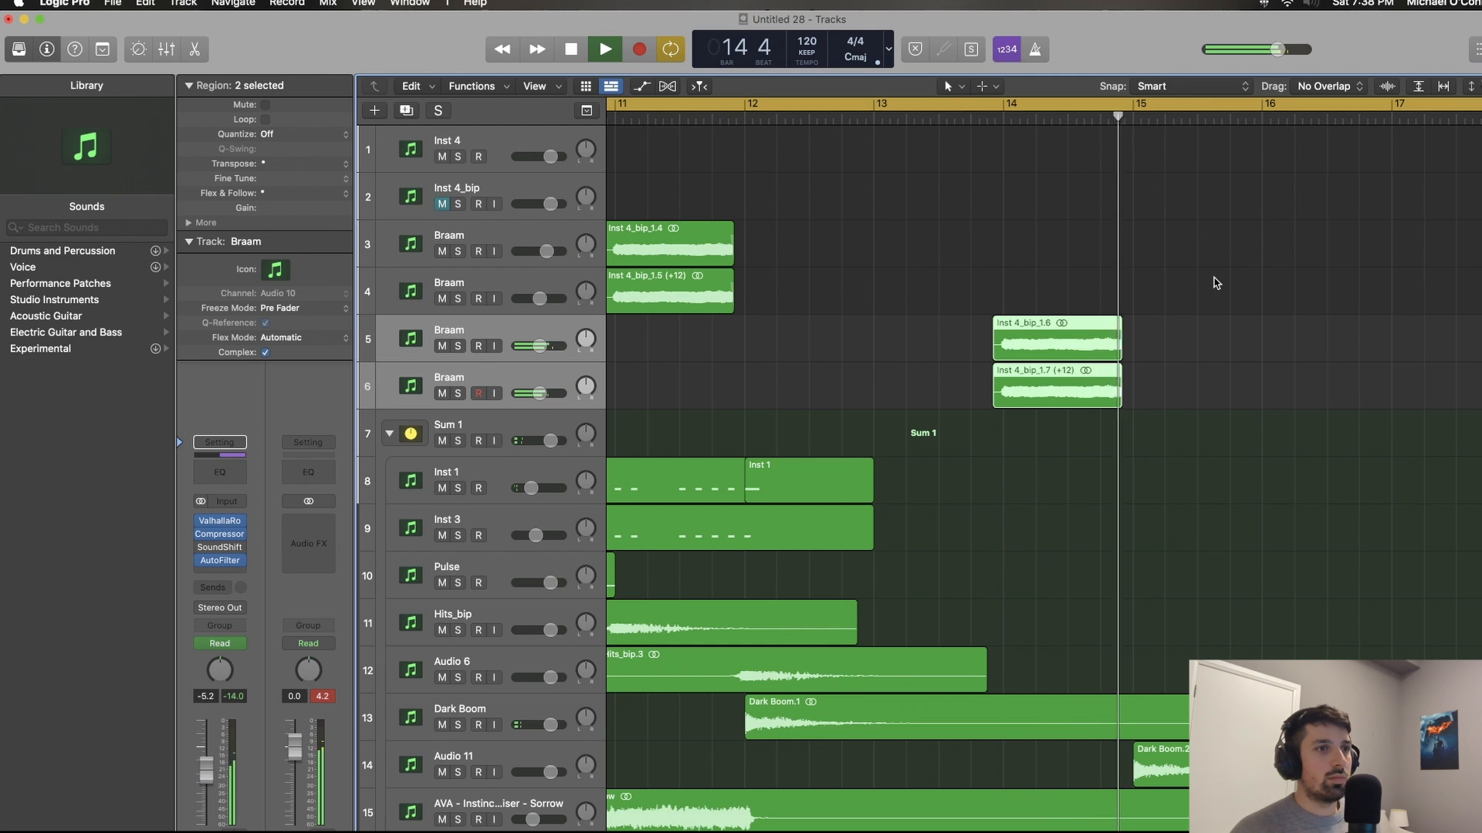
left_click(1215, 281)
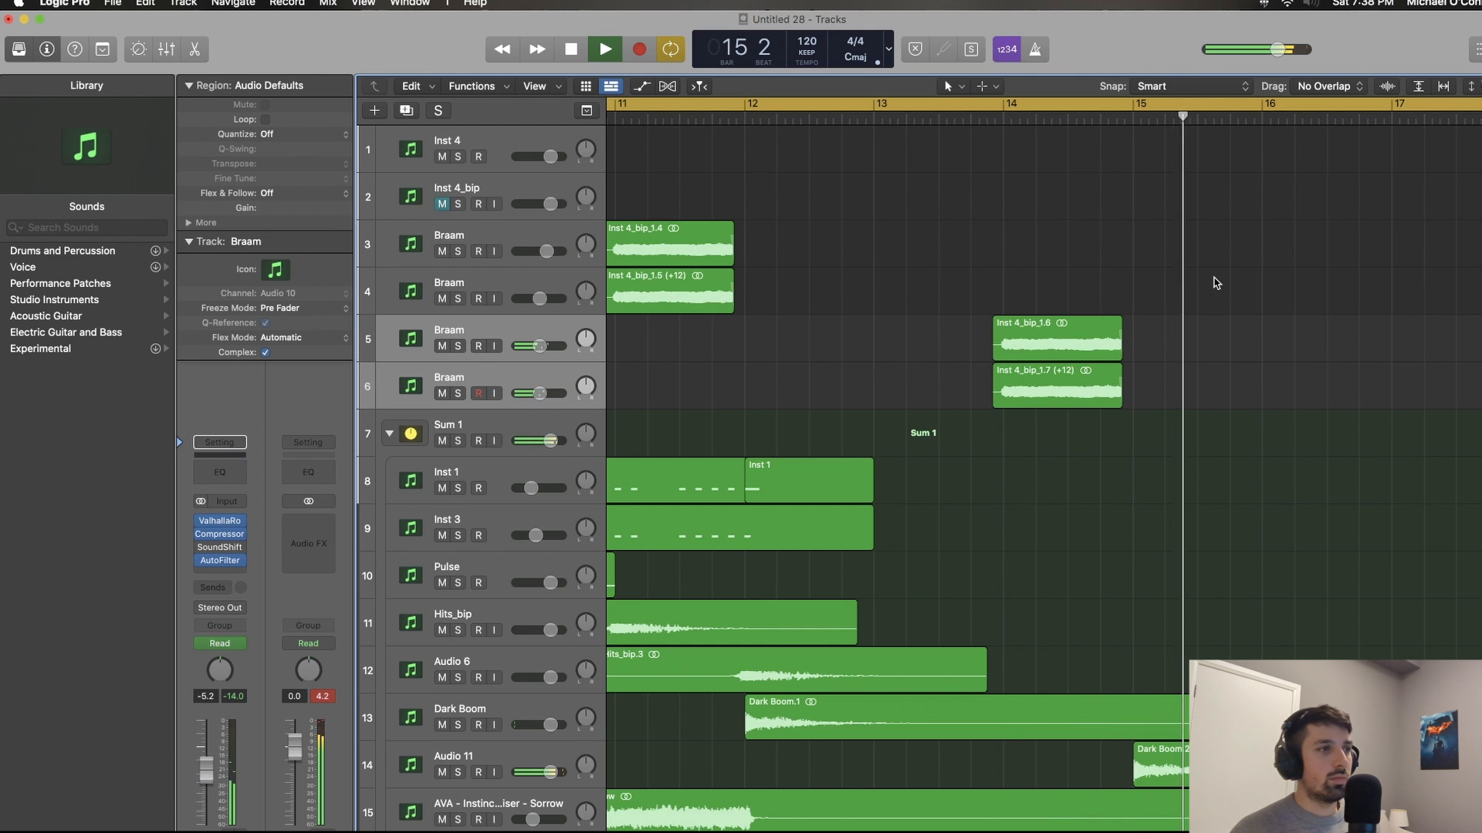
Step: Lower the Audio 11 track's volume to -5.2 dB during playback
left_click(569, 752)
key("super+Left")
key("super+Left")
key("super+Left")
scroll(569, 752, "left", 2)
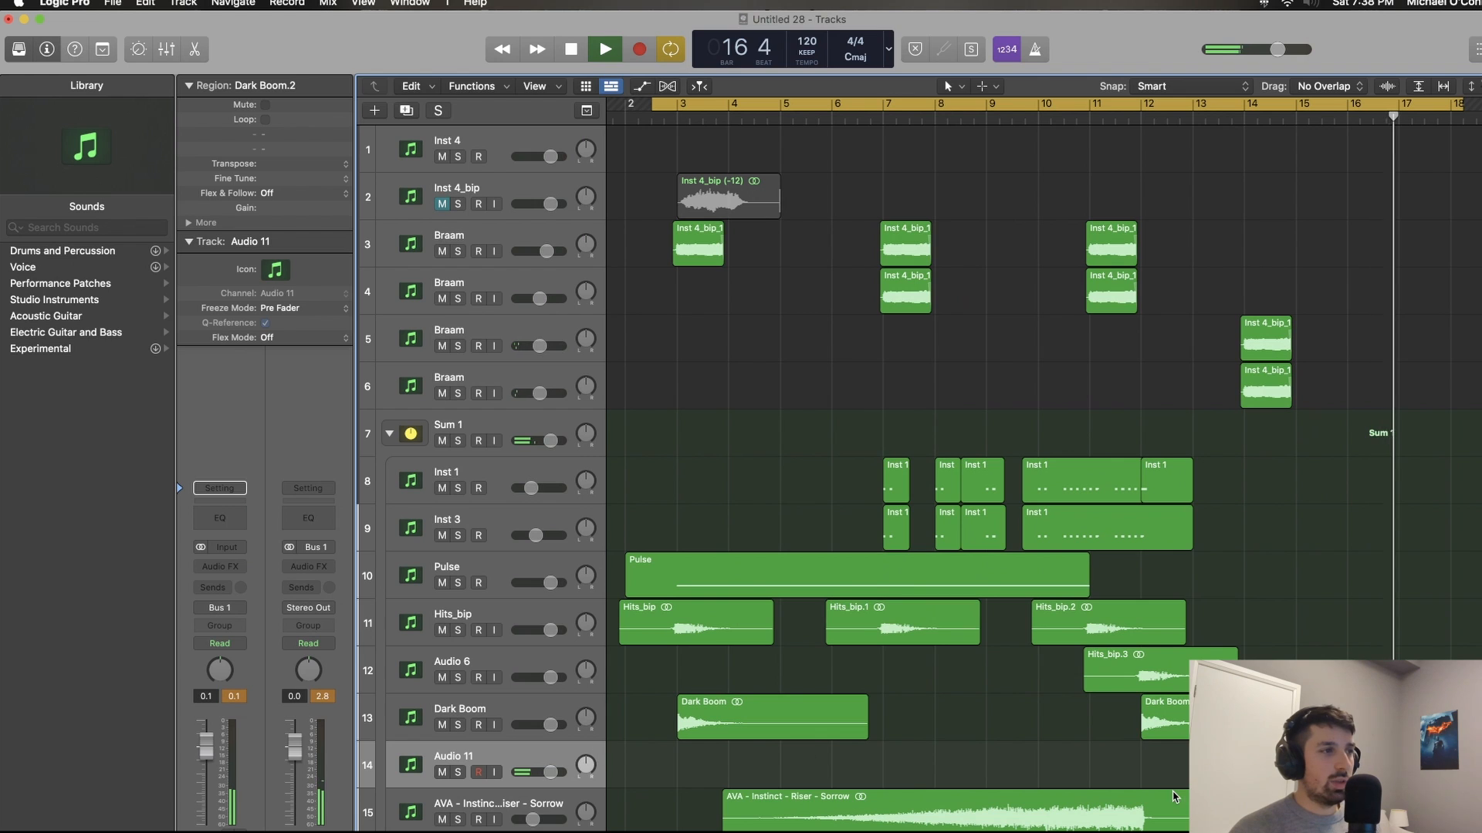
left_click_drag(550, 772, 539, 772)
scroll(1111, 437, "up", 5)
scroll(1048, 427, "left", 8)
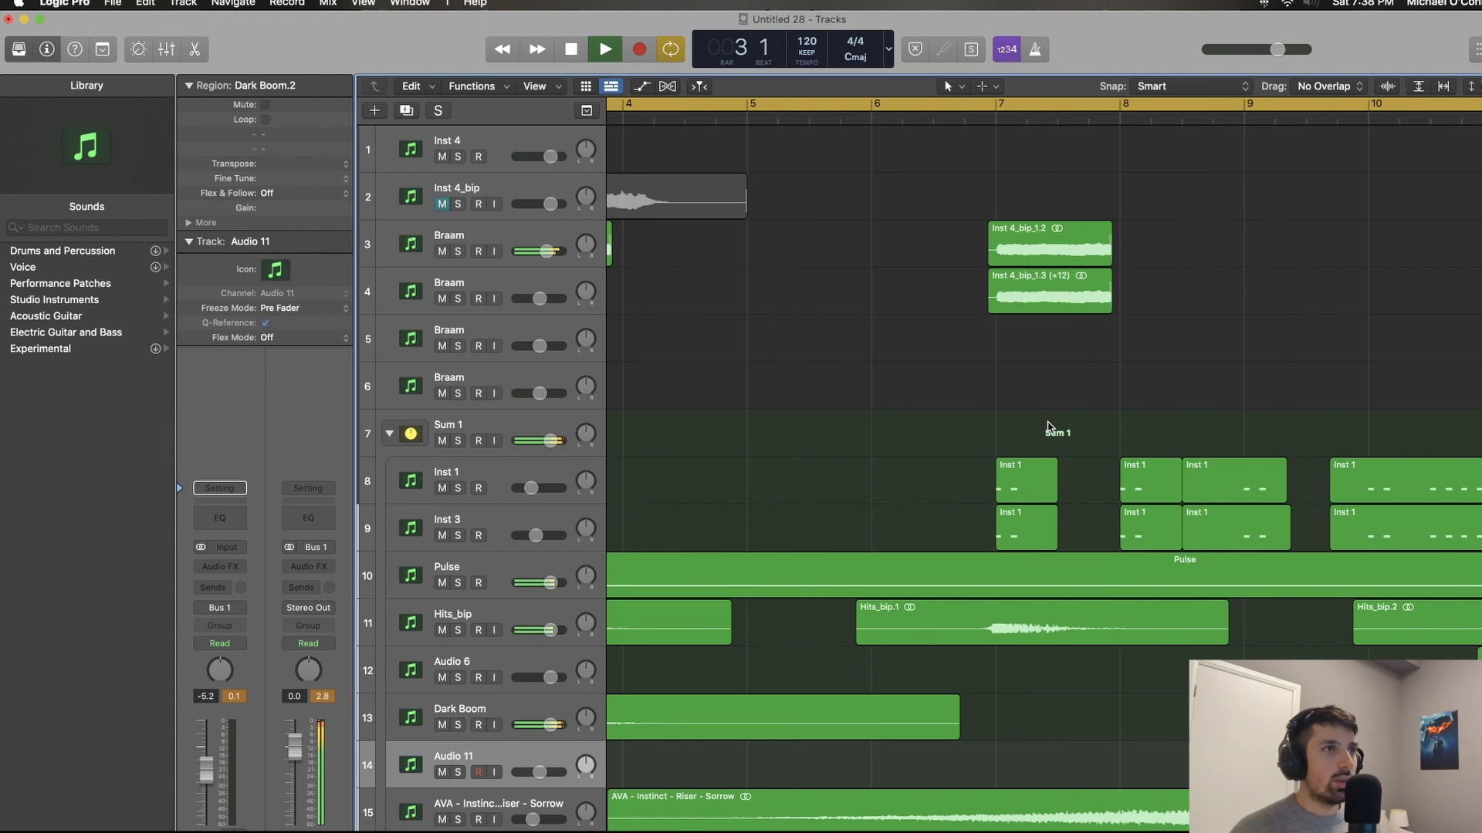
Step: Select the bar 7 pair of Braam regions and nudge both slightly earlier
scroll(1020, 370, "up", 5)
scroll(1019, 369, "right", 5)
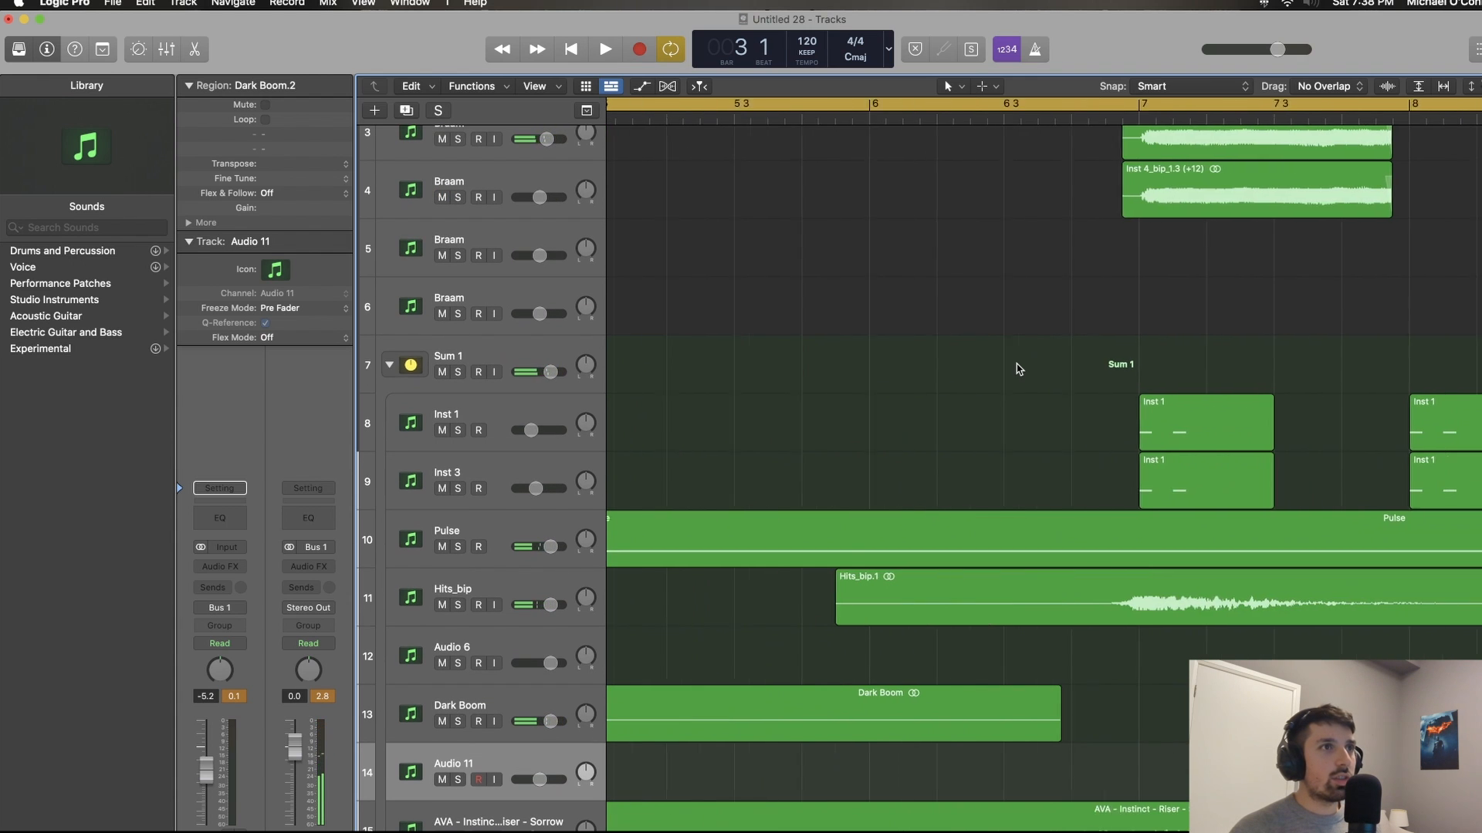
scroll(1039, 369, "up", 1)
scroll(1039, 369, "up", 1)
left_click(969, 180)
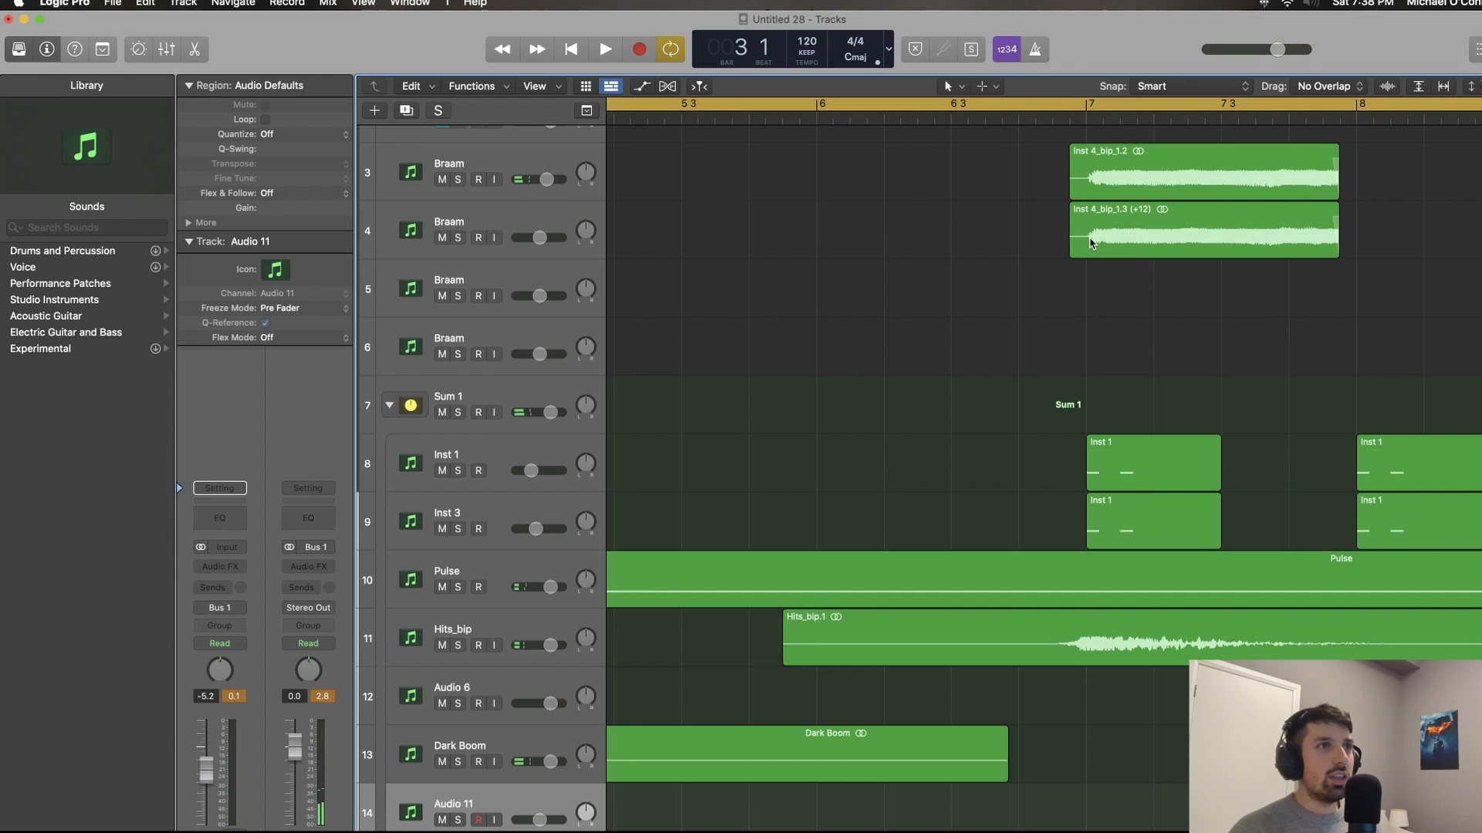
left_click(1090, 165)
left_click(1140, 234, "shift")
left_click_drag(1140, 237, 1135, 236)
scroll(1134, 235, "down", 6)
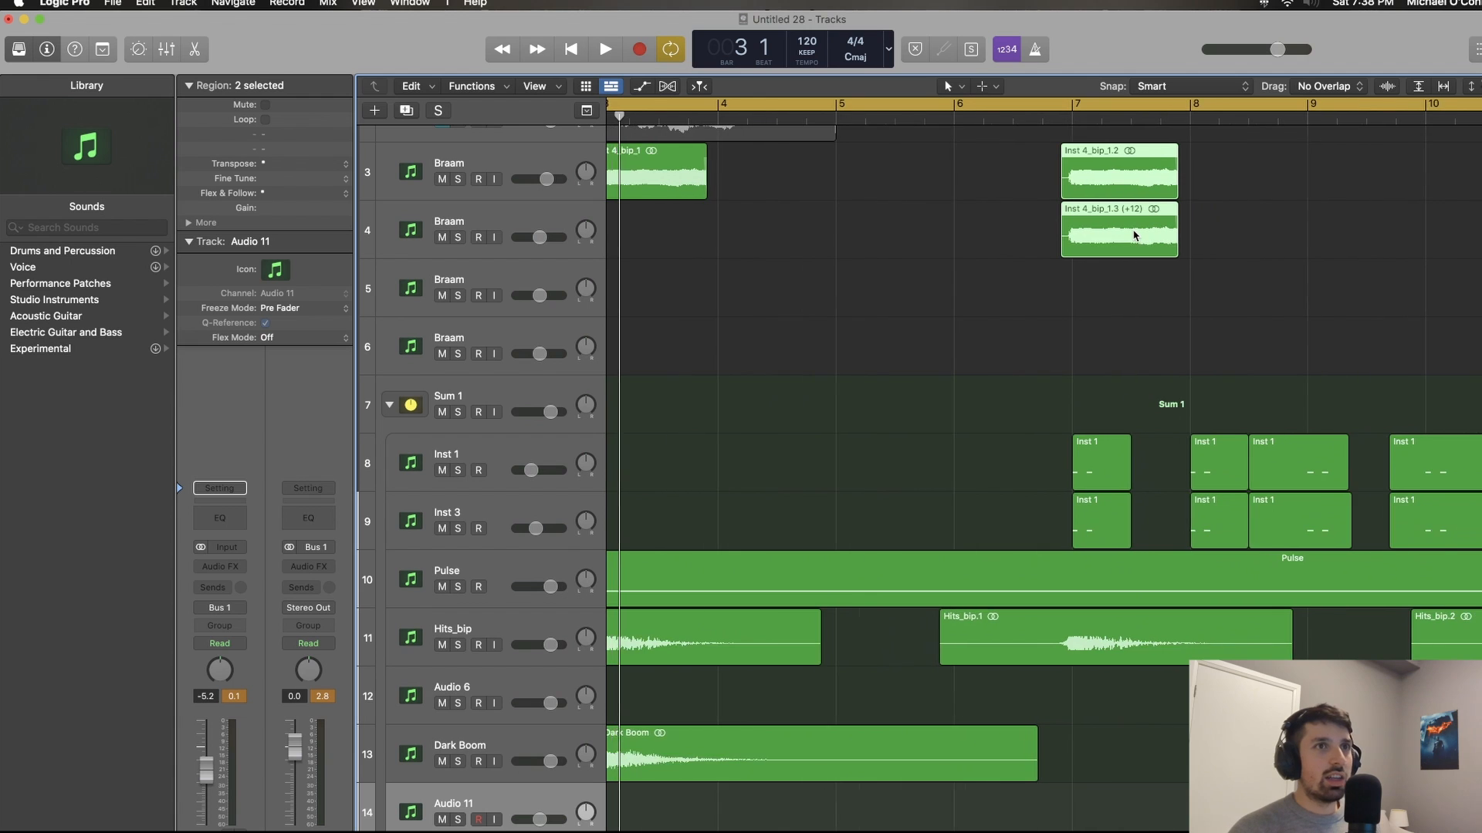
Step: Play the full arrangement past the filtered Braams, briefly viewing the Pulse region's note in the Piano Roll
scroll(1135, 236, "down", 3)
scroll(1135, 235, "left", 3)
scroll(1133, 234, "up", 3)
scroll(1132, 231, "down", 4)
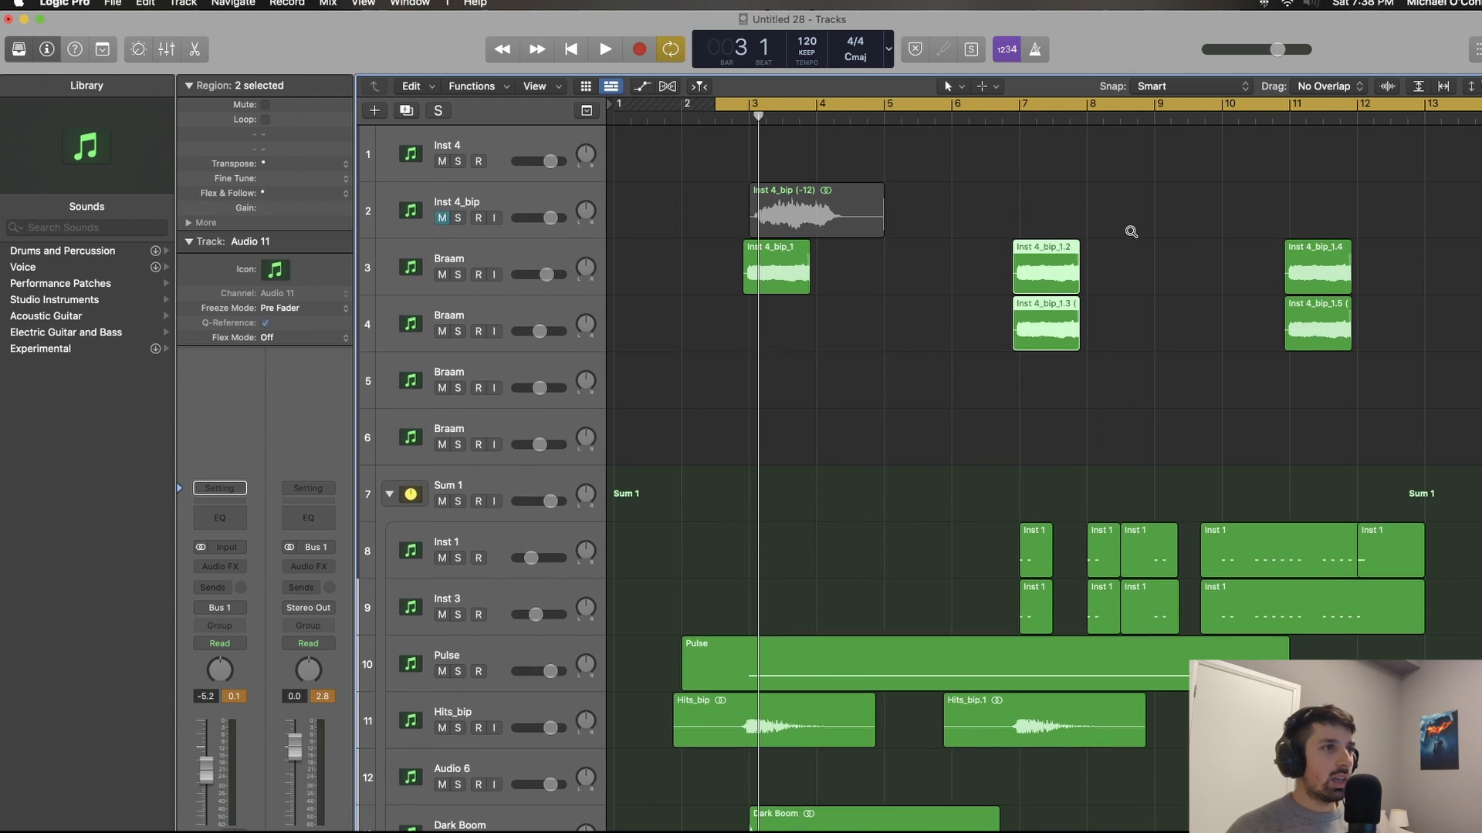
scroll(1131, 232, "down", 2)
scroll(1131, 235, "down", 3)
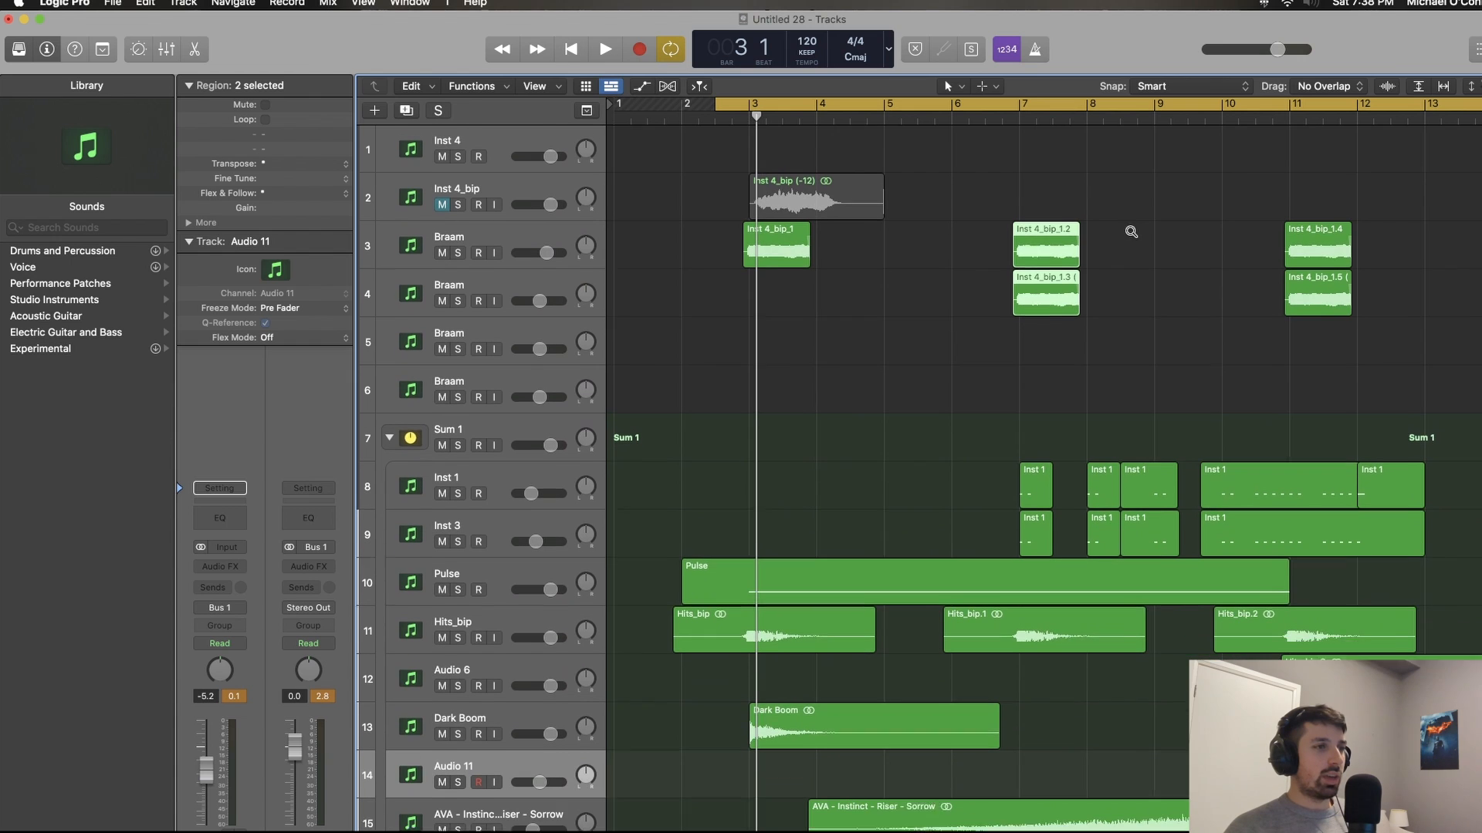
key("space")
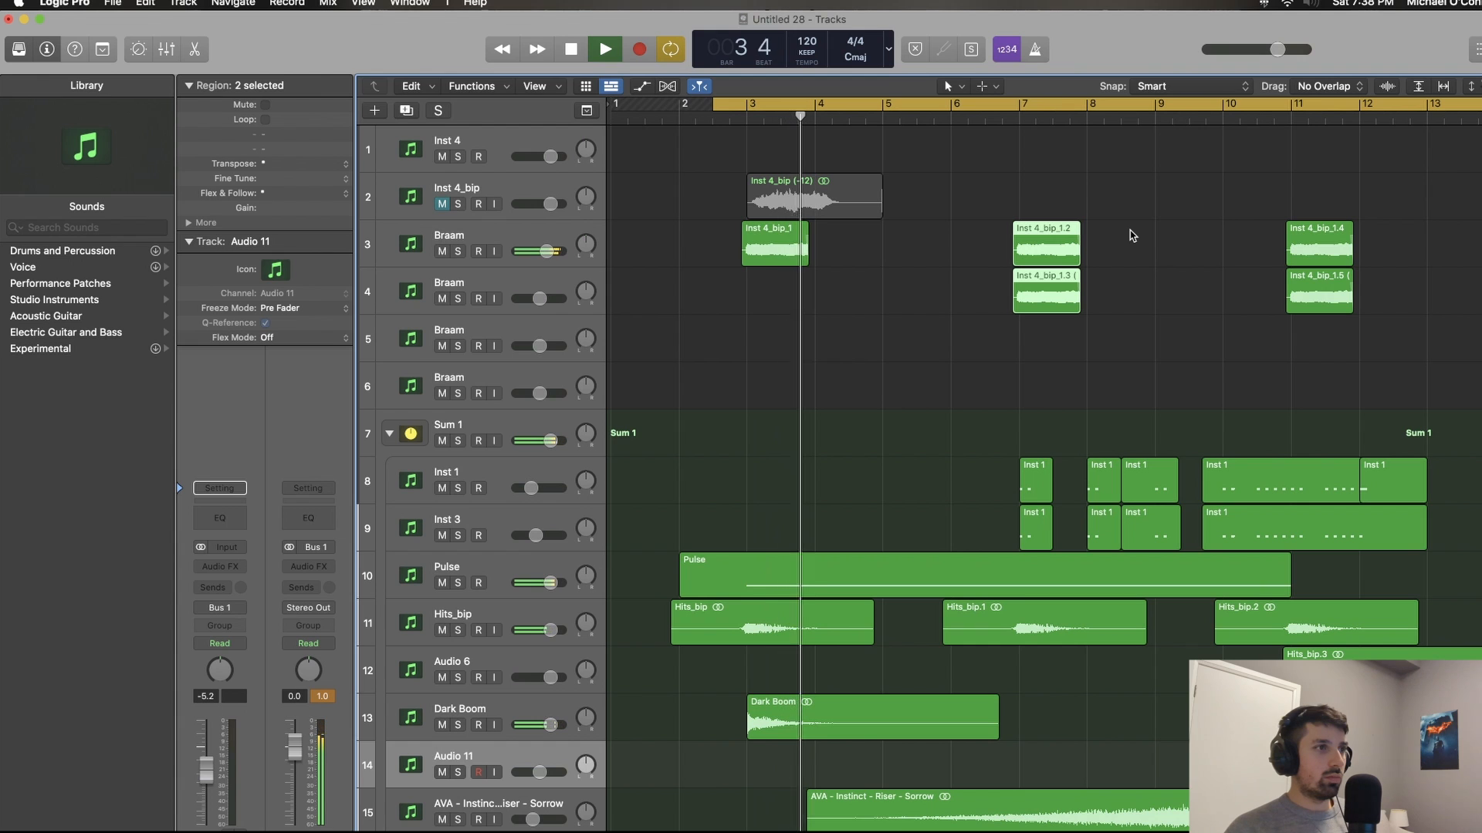
double_click(755, 557)
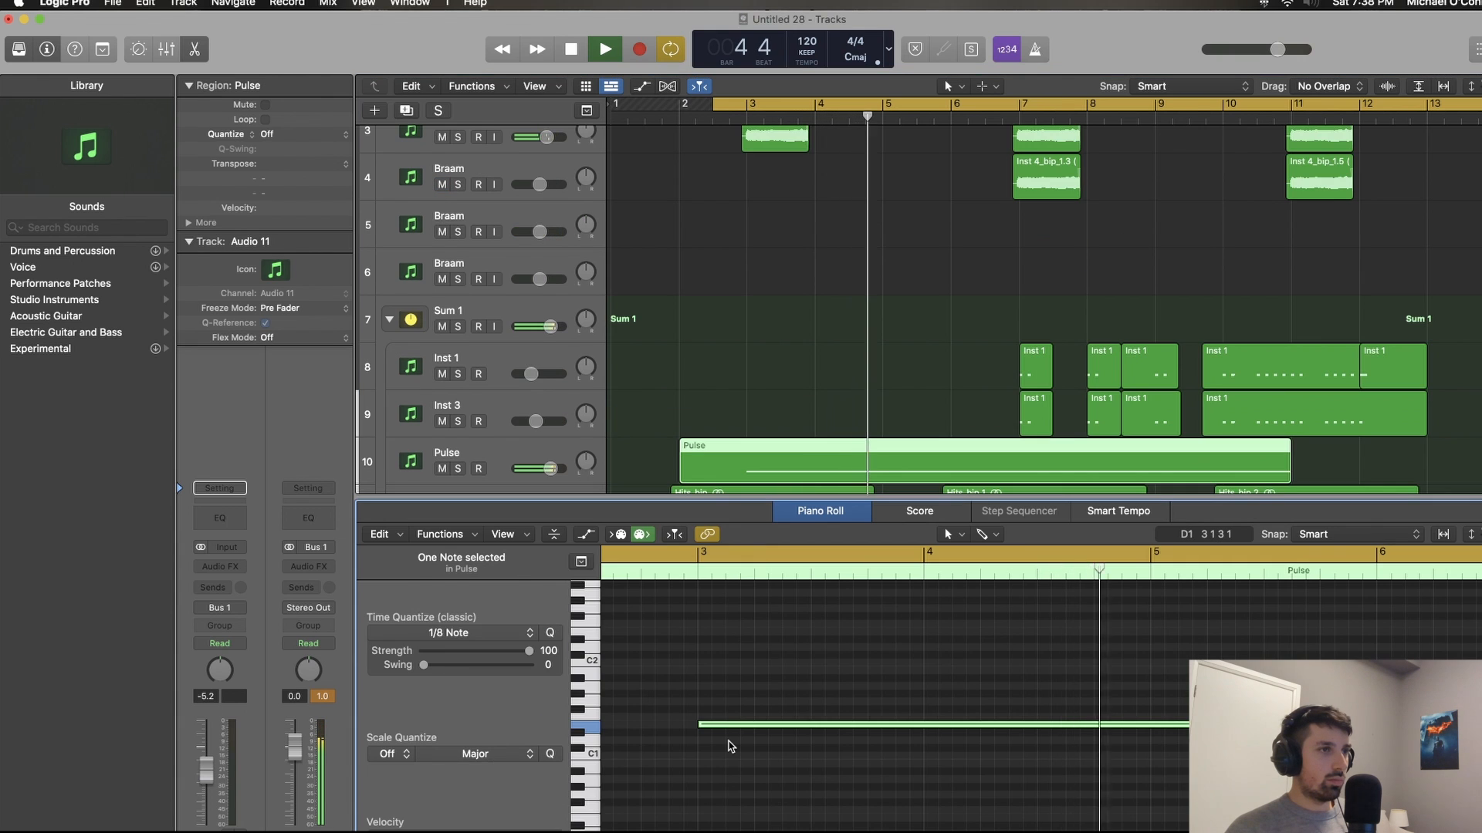
key("p")
scroll(986, 536, "right", 3)
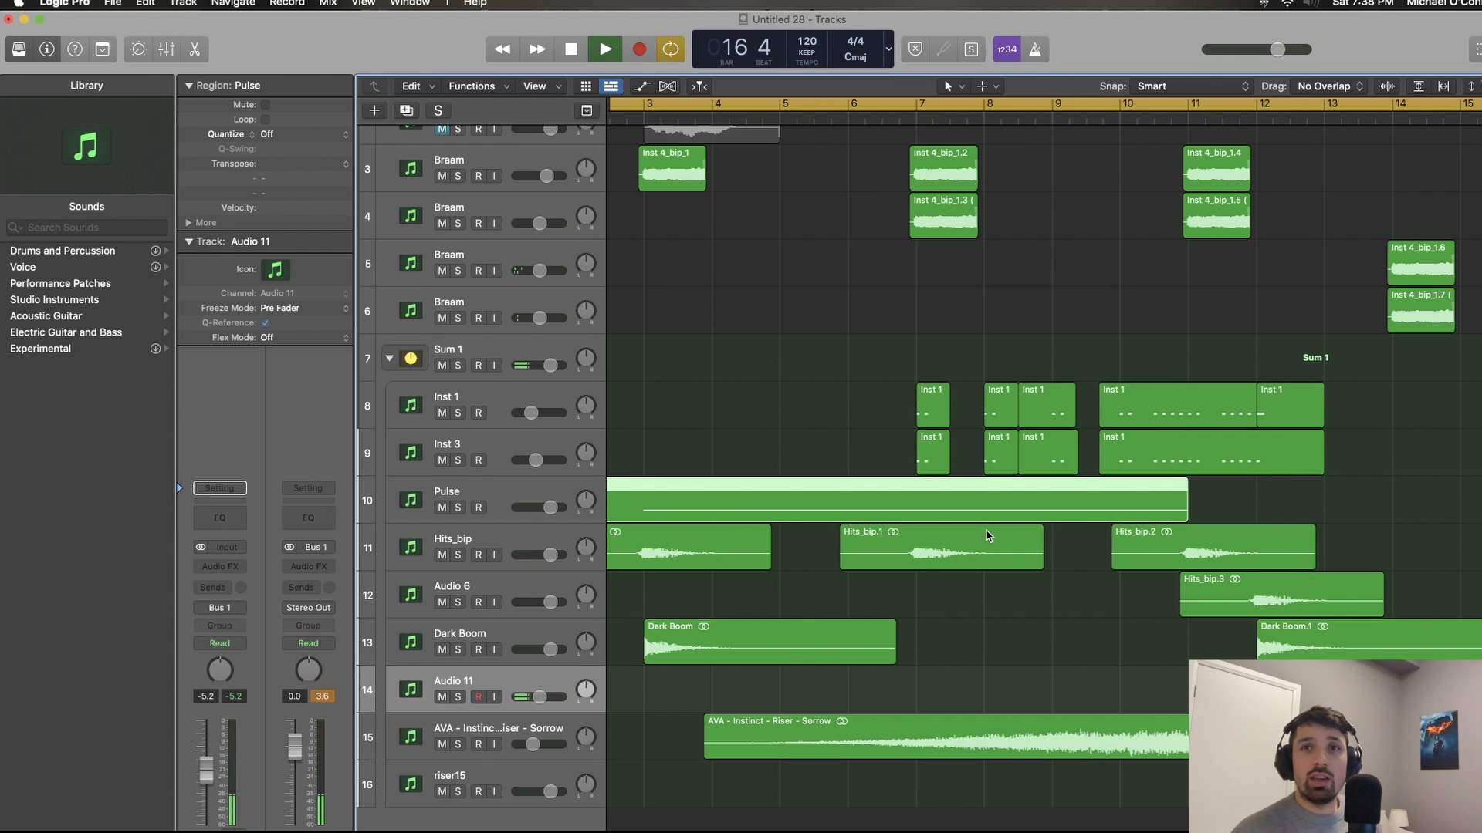
scroll(988, 535, "up", 3)
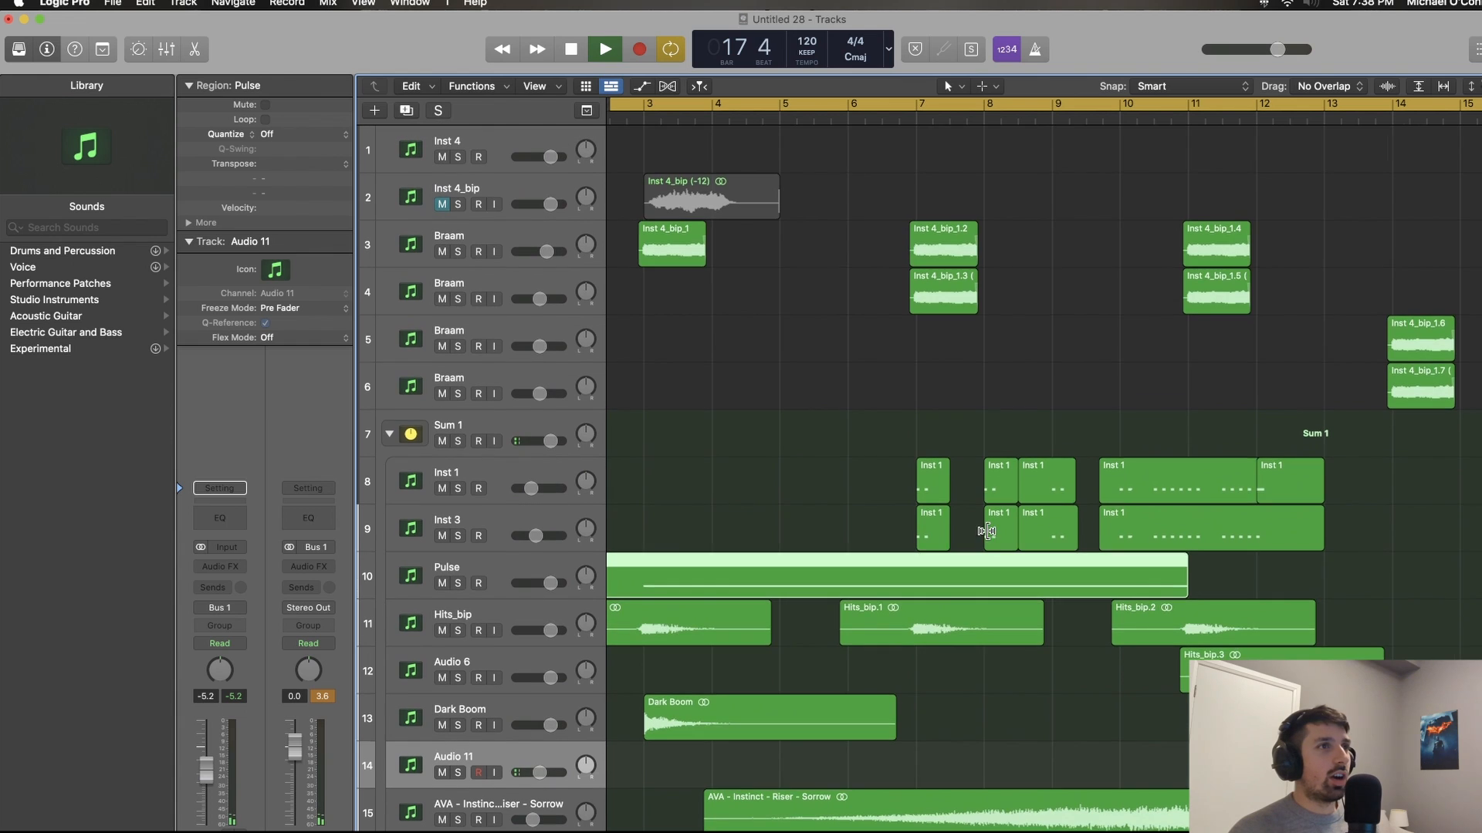
key("space")
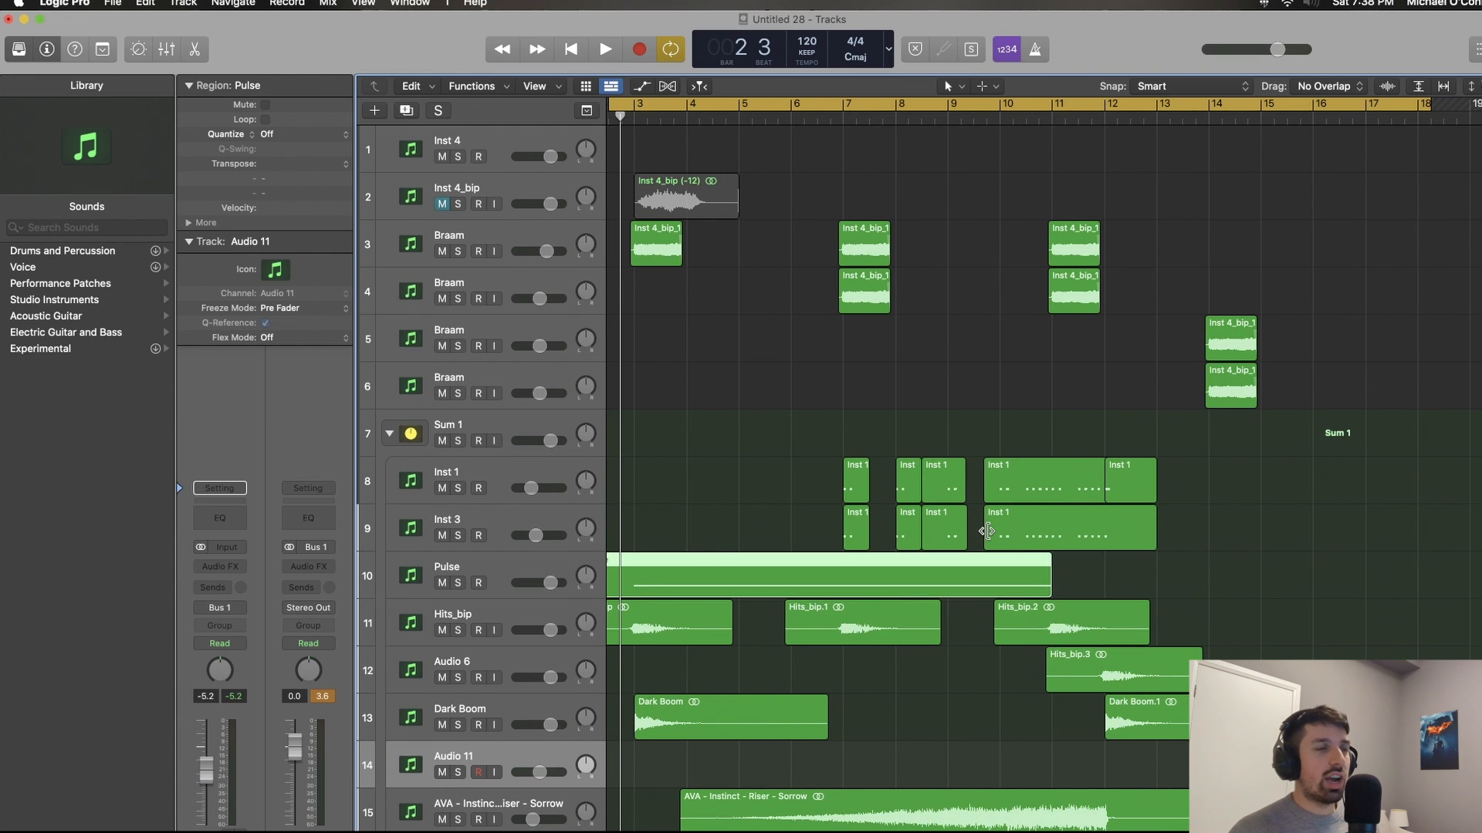